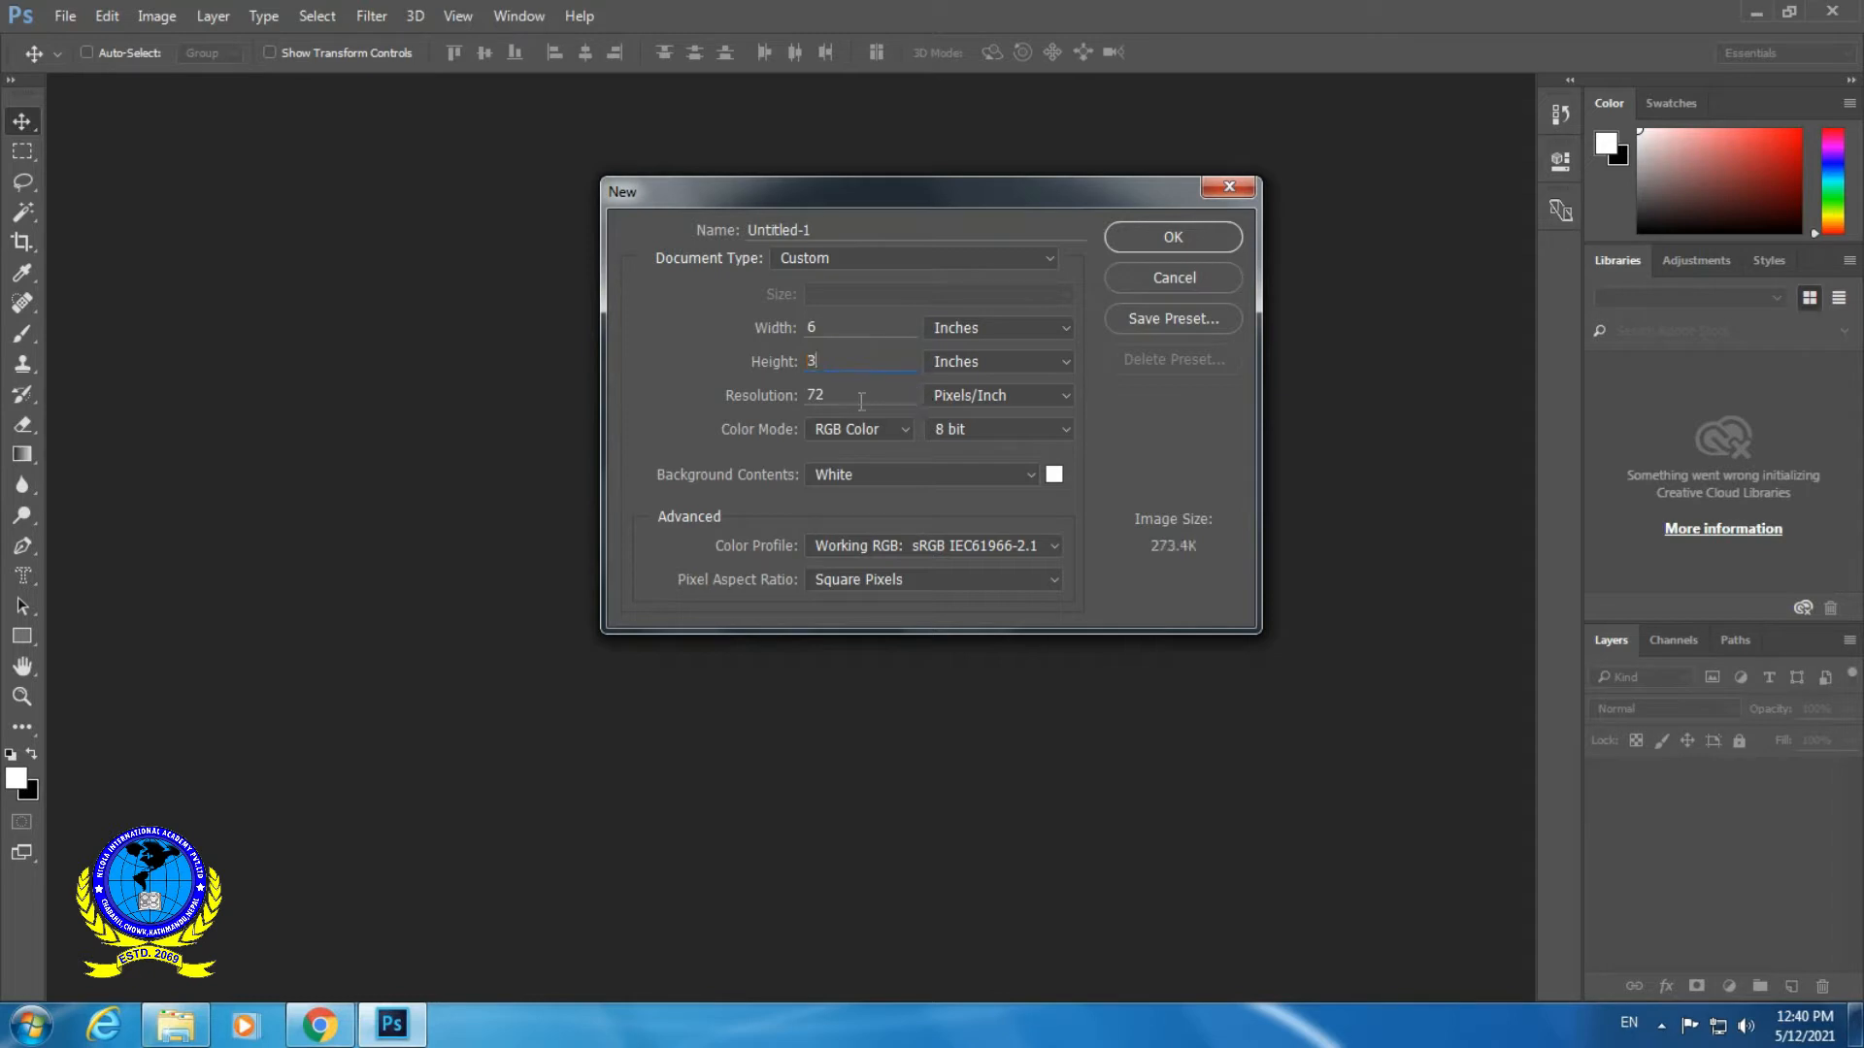
- Set the resolution to 300 pixels/inch and color mode to Grayscale, and create the 6 × 3 inch document
key(Tab)
text(2)
key(BackSpace)
text(300)
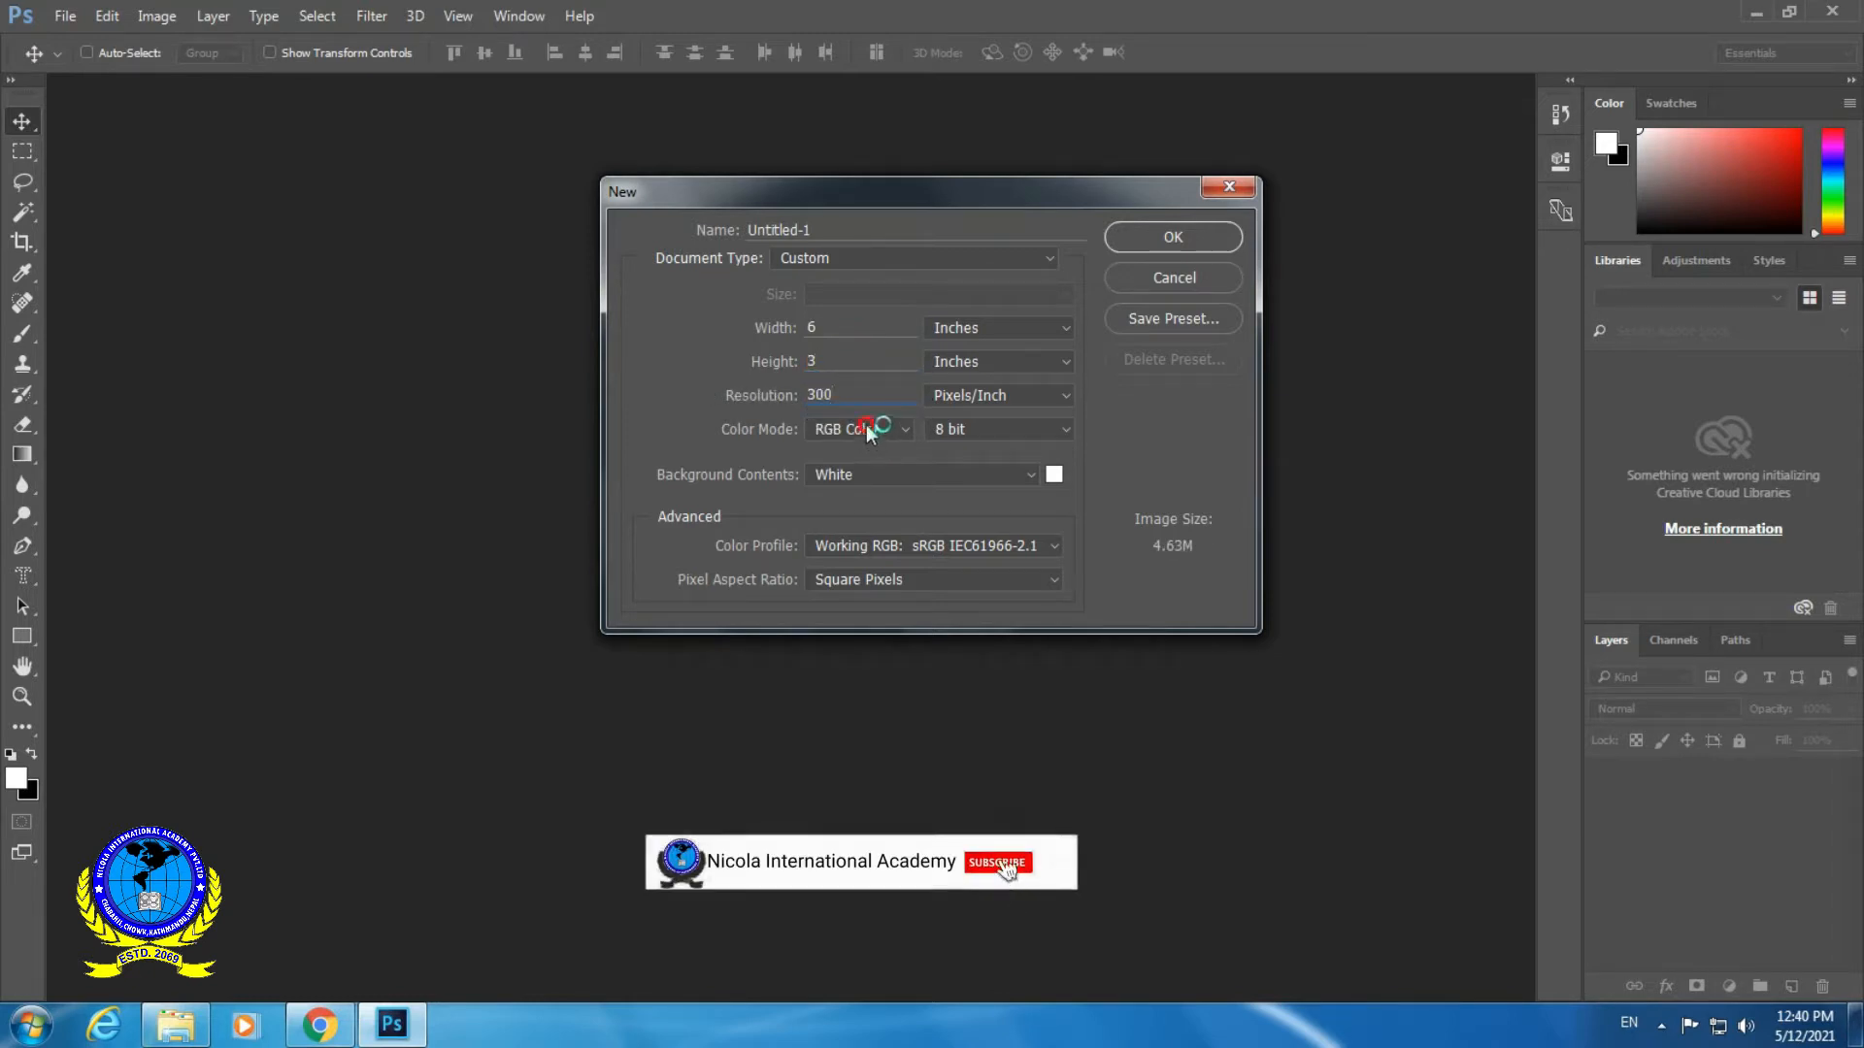
click(850, 431)
click(855, 465)
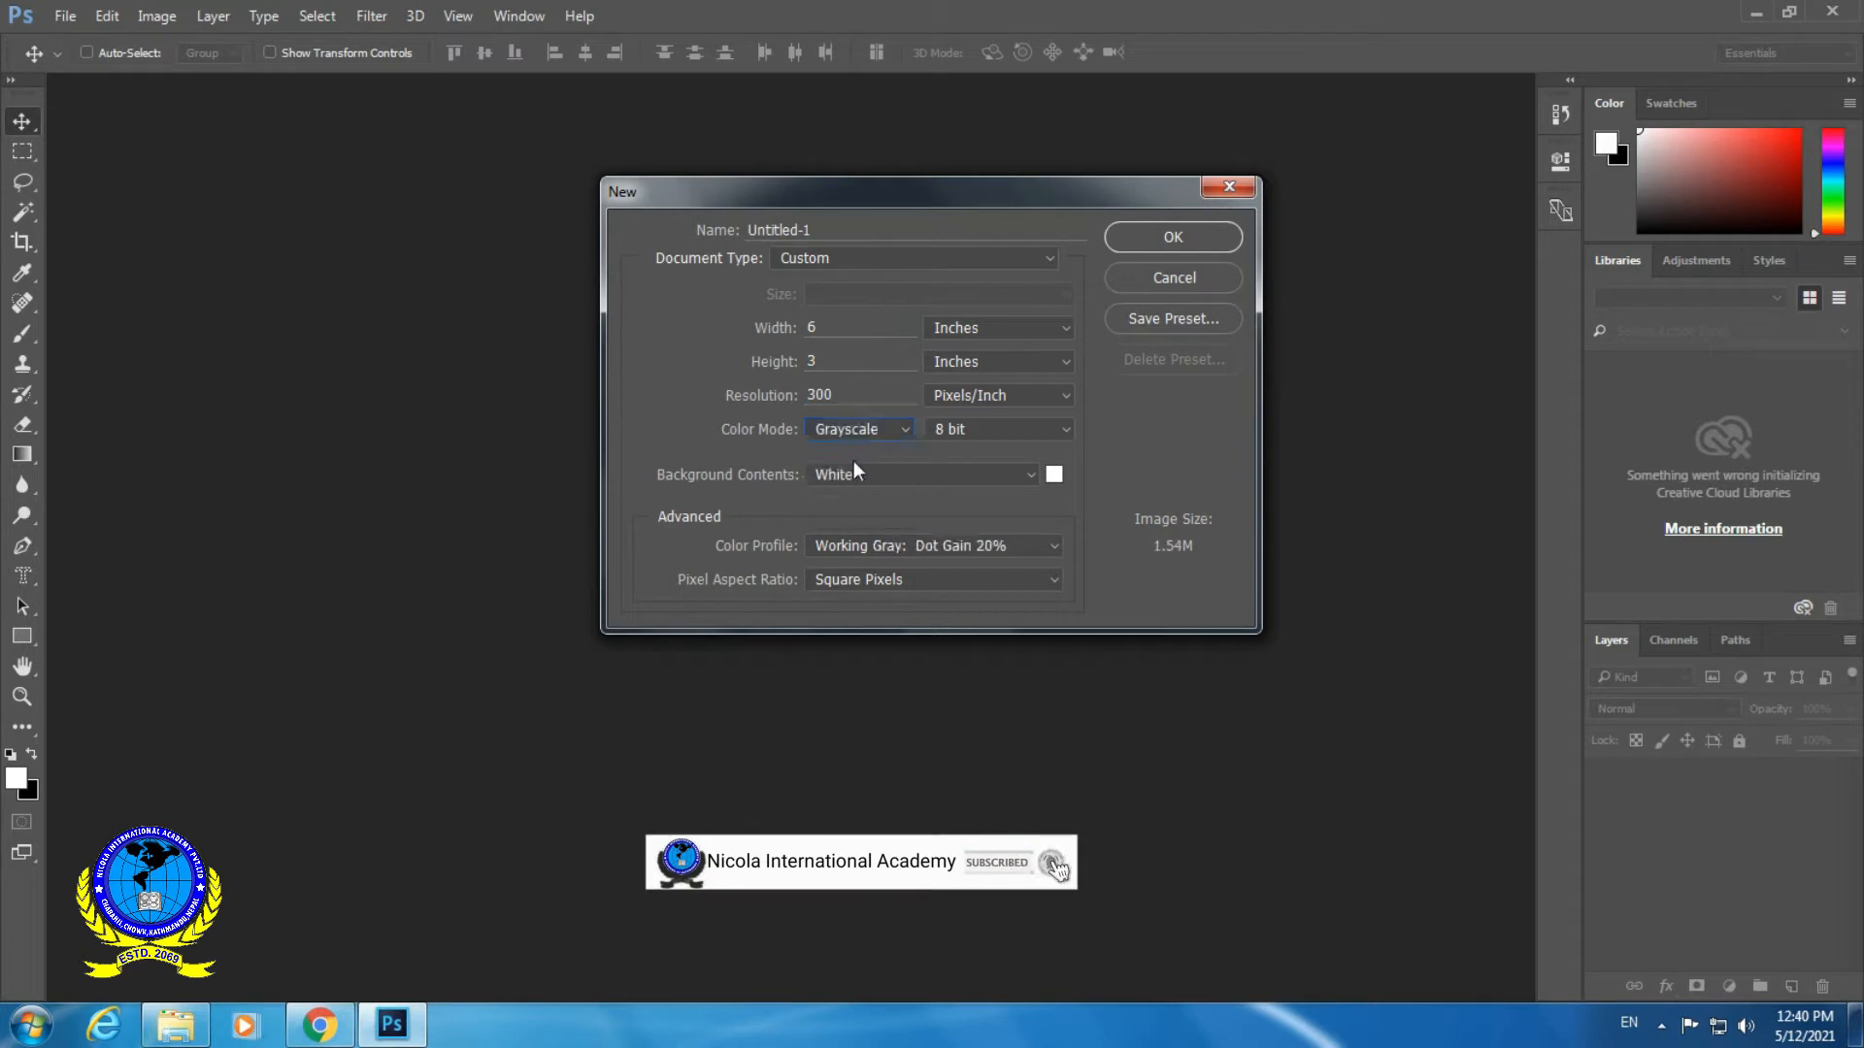
click(1151, 242)
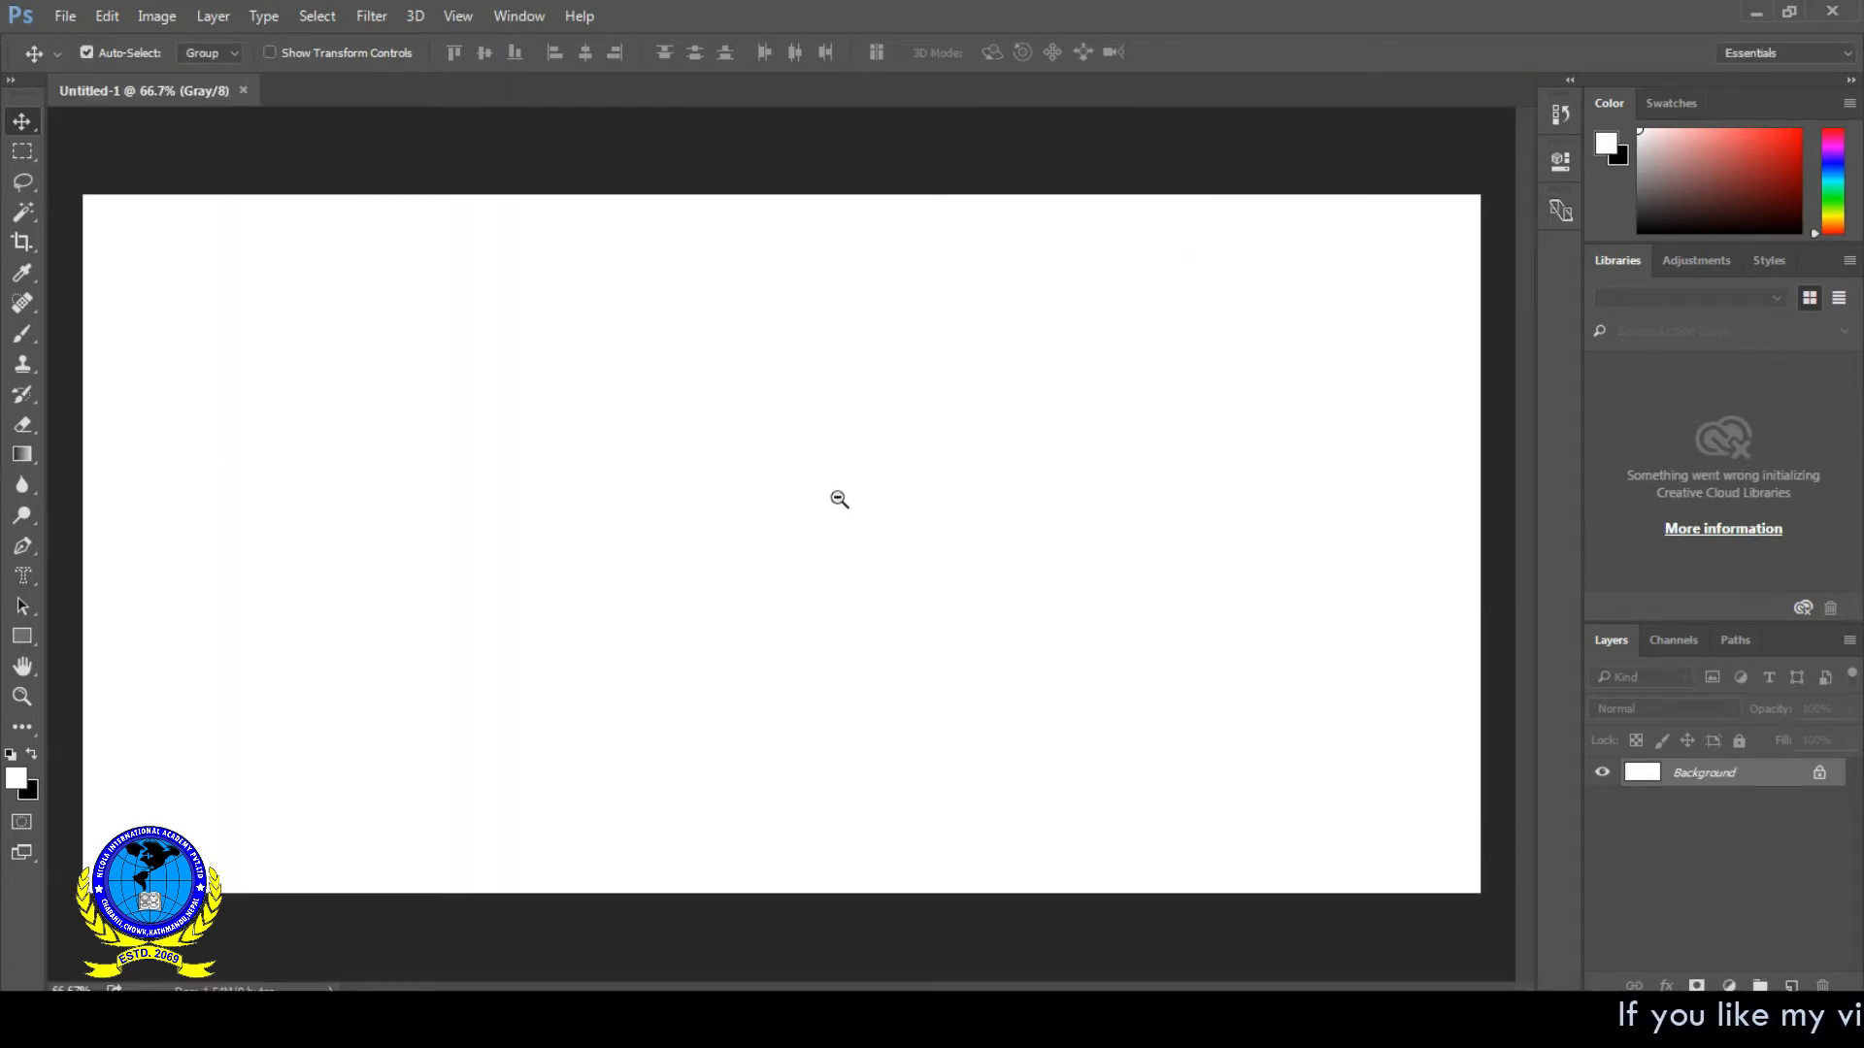
- Activate the Horizontal Type Mask tool
key(ctrl+minus)
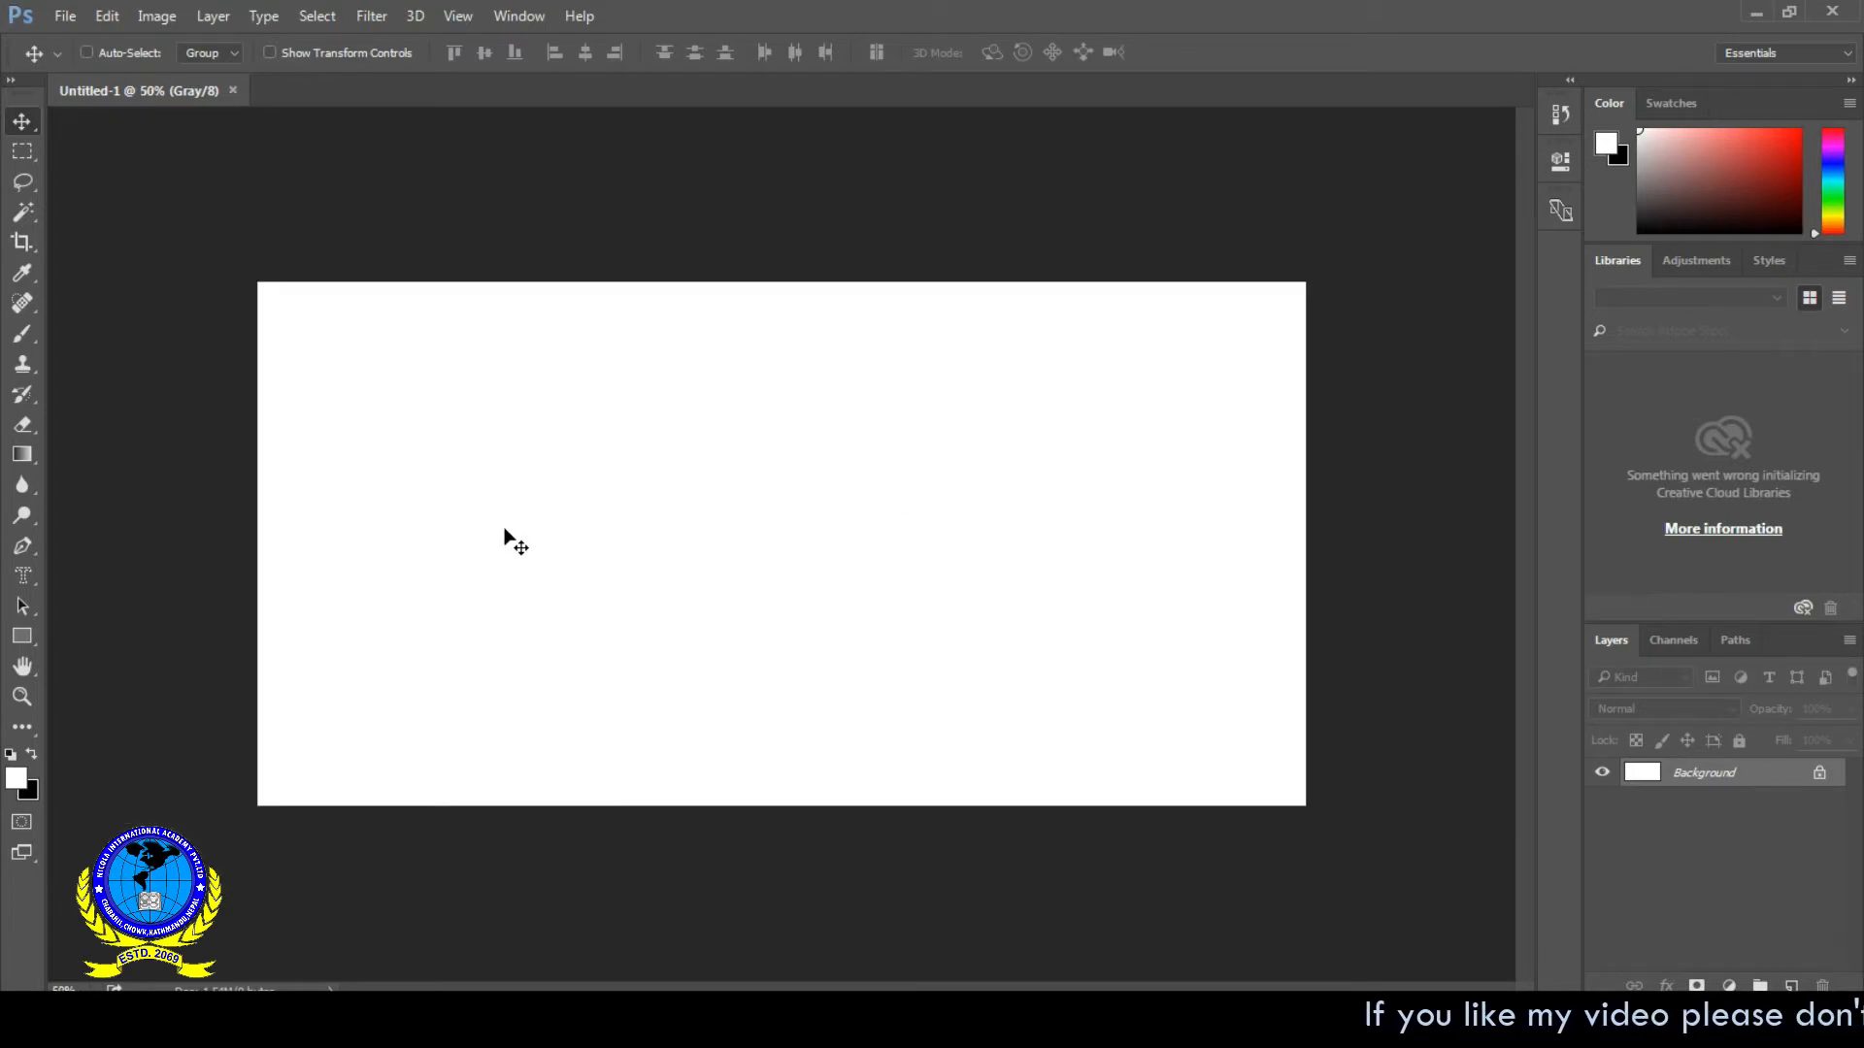
click(27, 576)
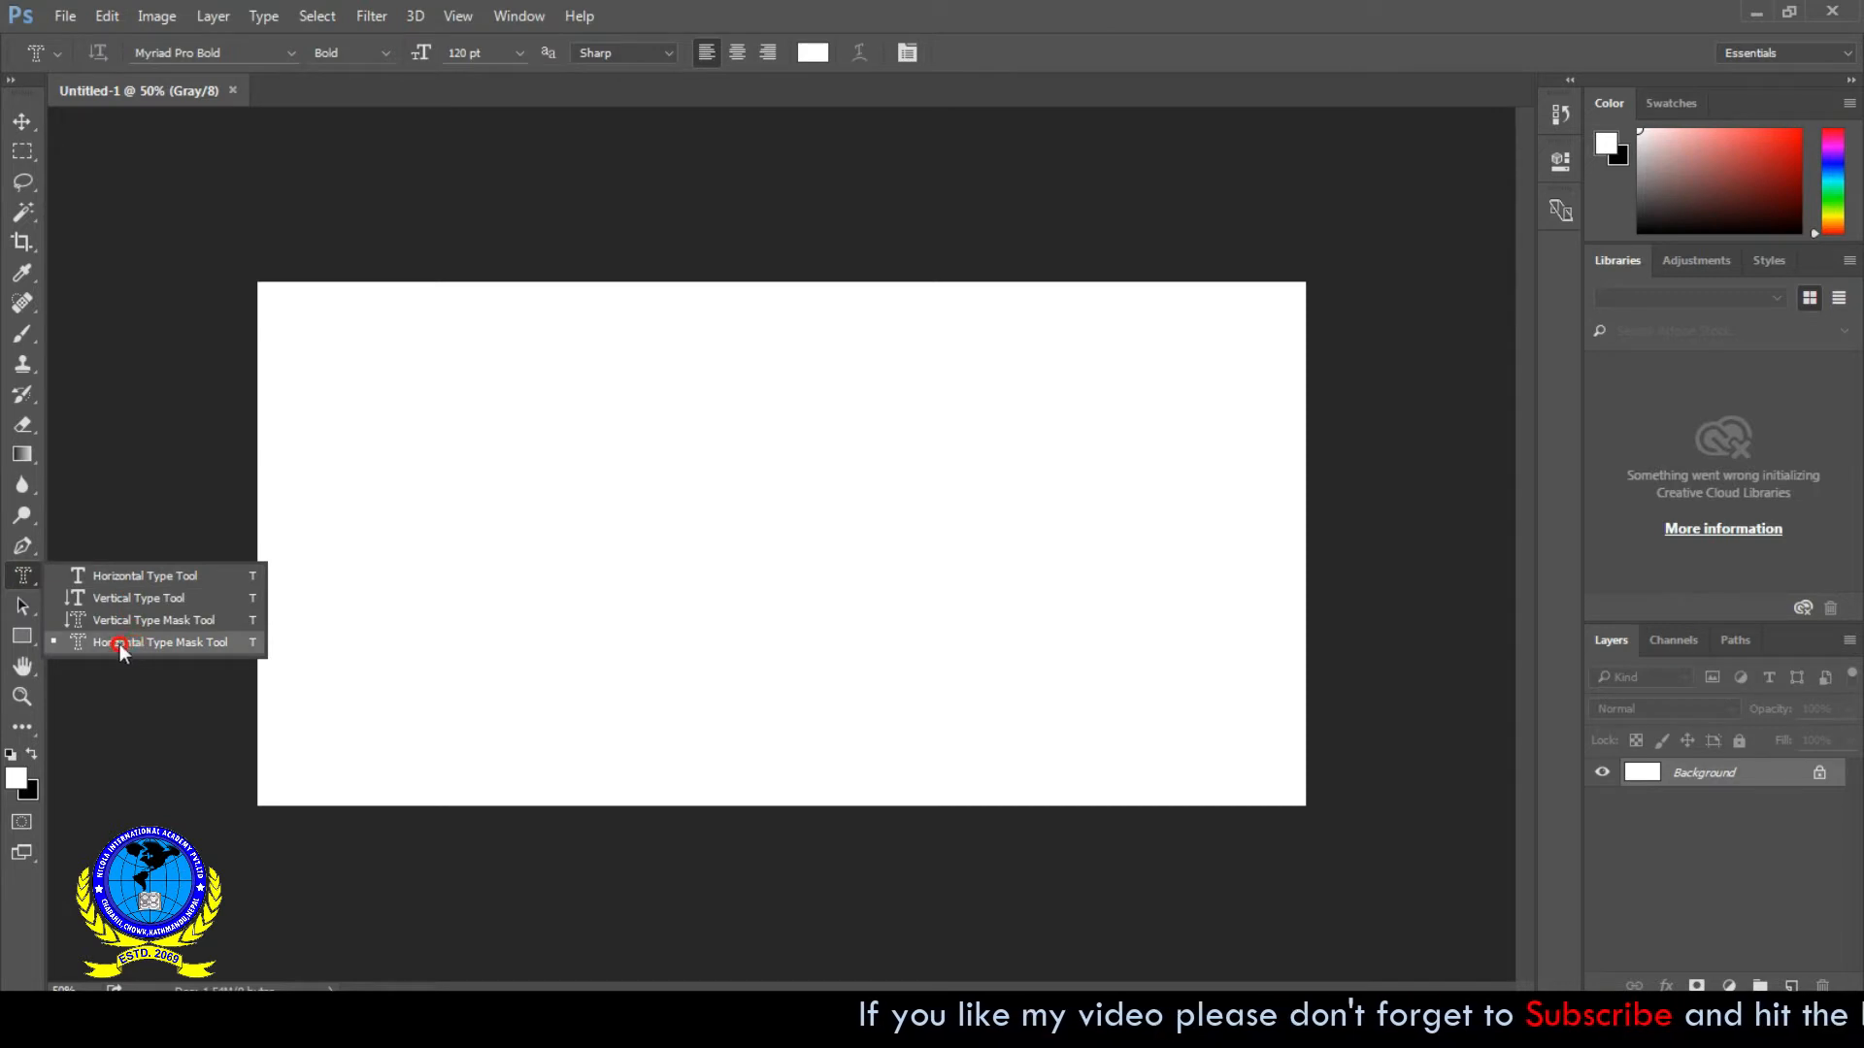
click(142, 642)
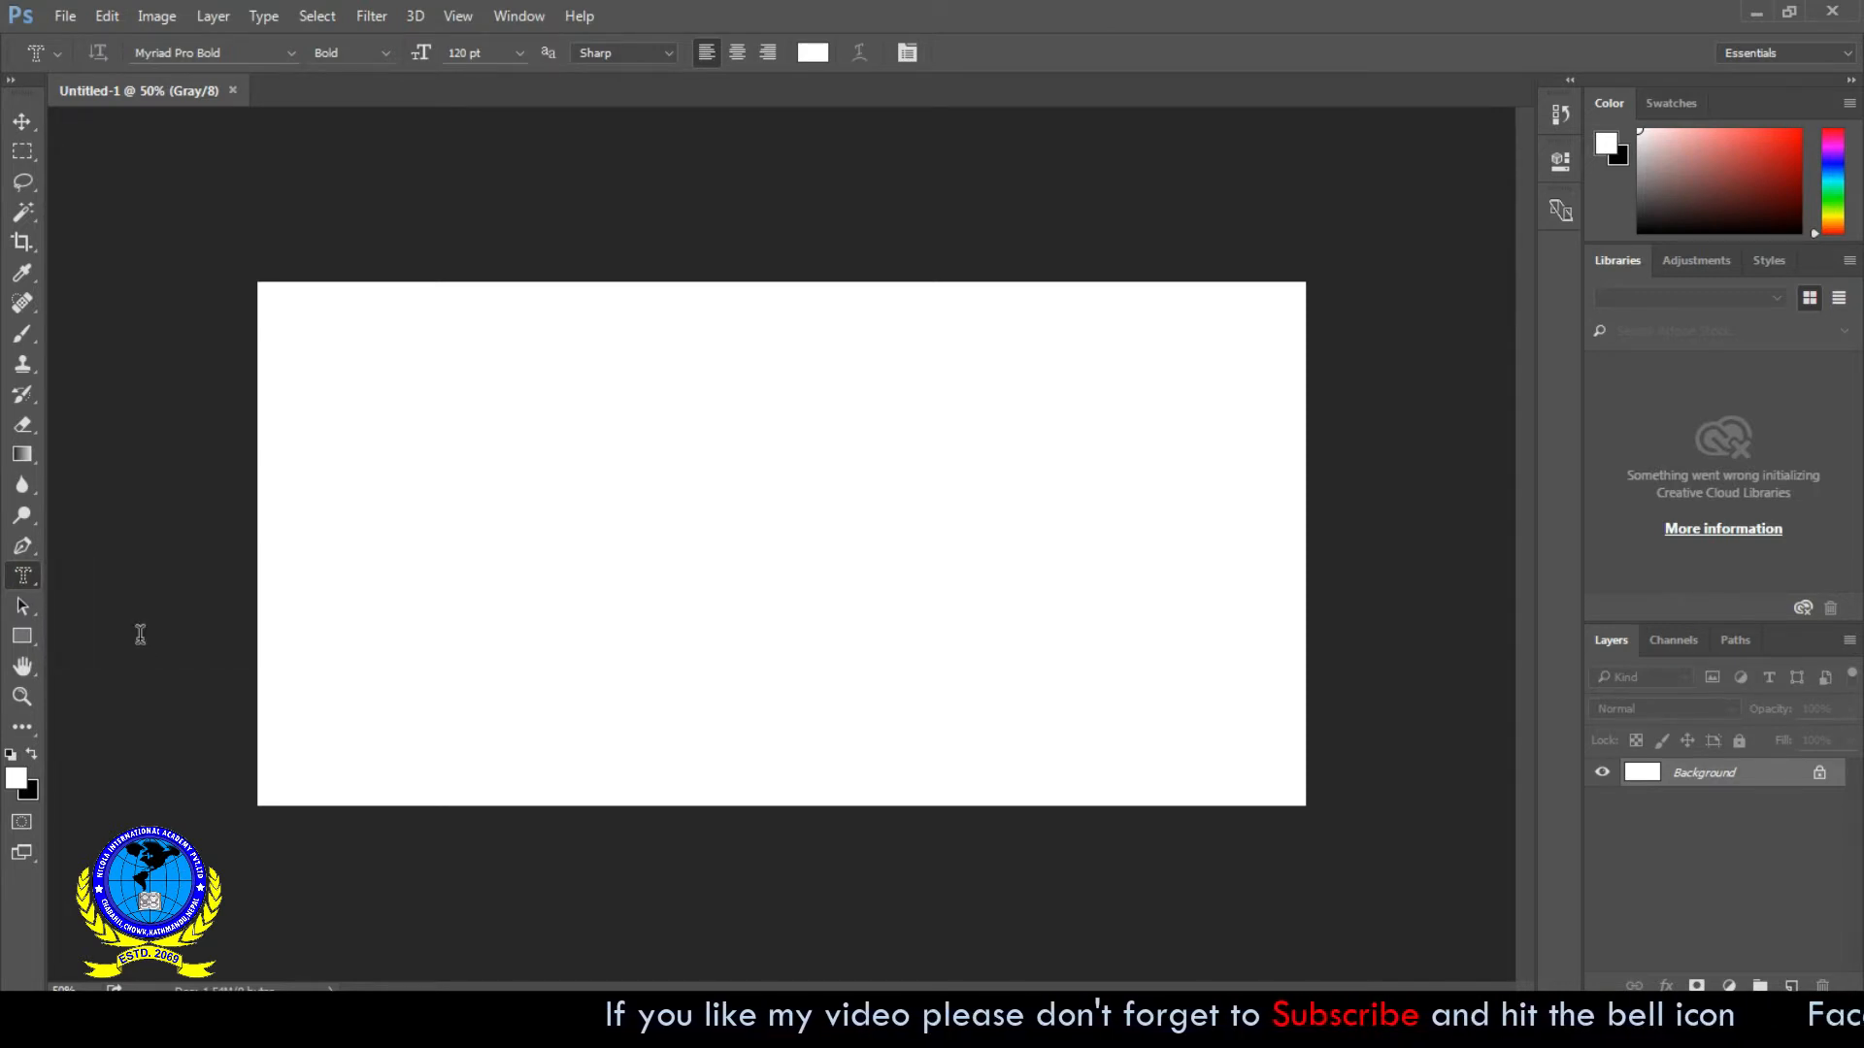
- Swap the colors so black is the foreground color, and fill the canvas with it at 100% opacity
click(33, 761)
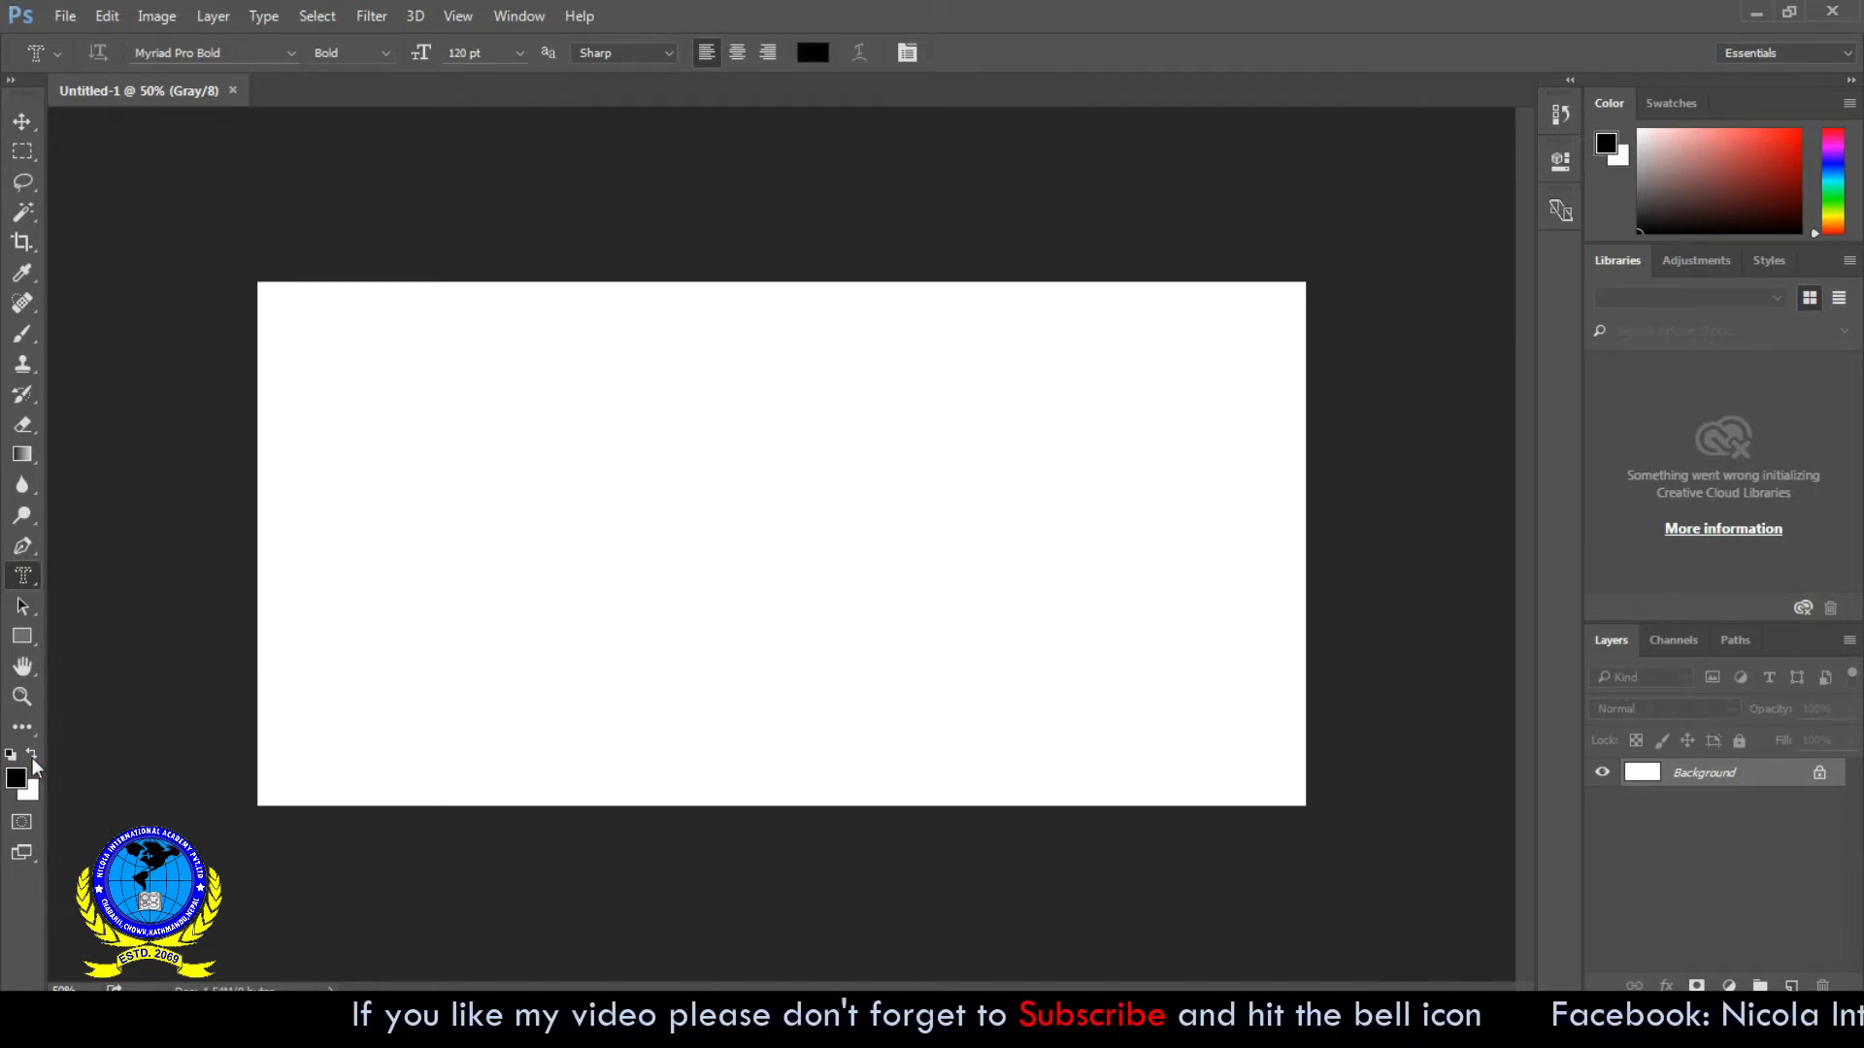
click(32, 759)
click(32, 759)
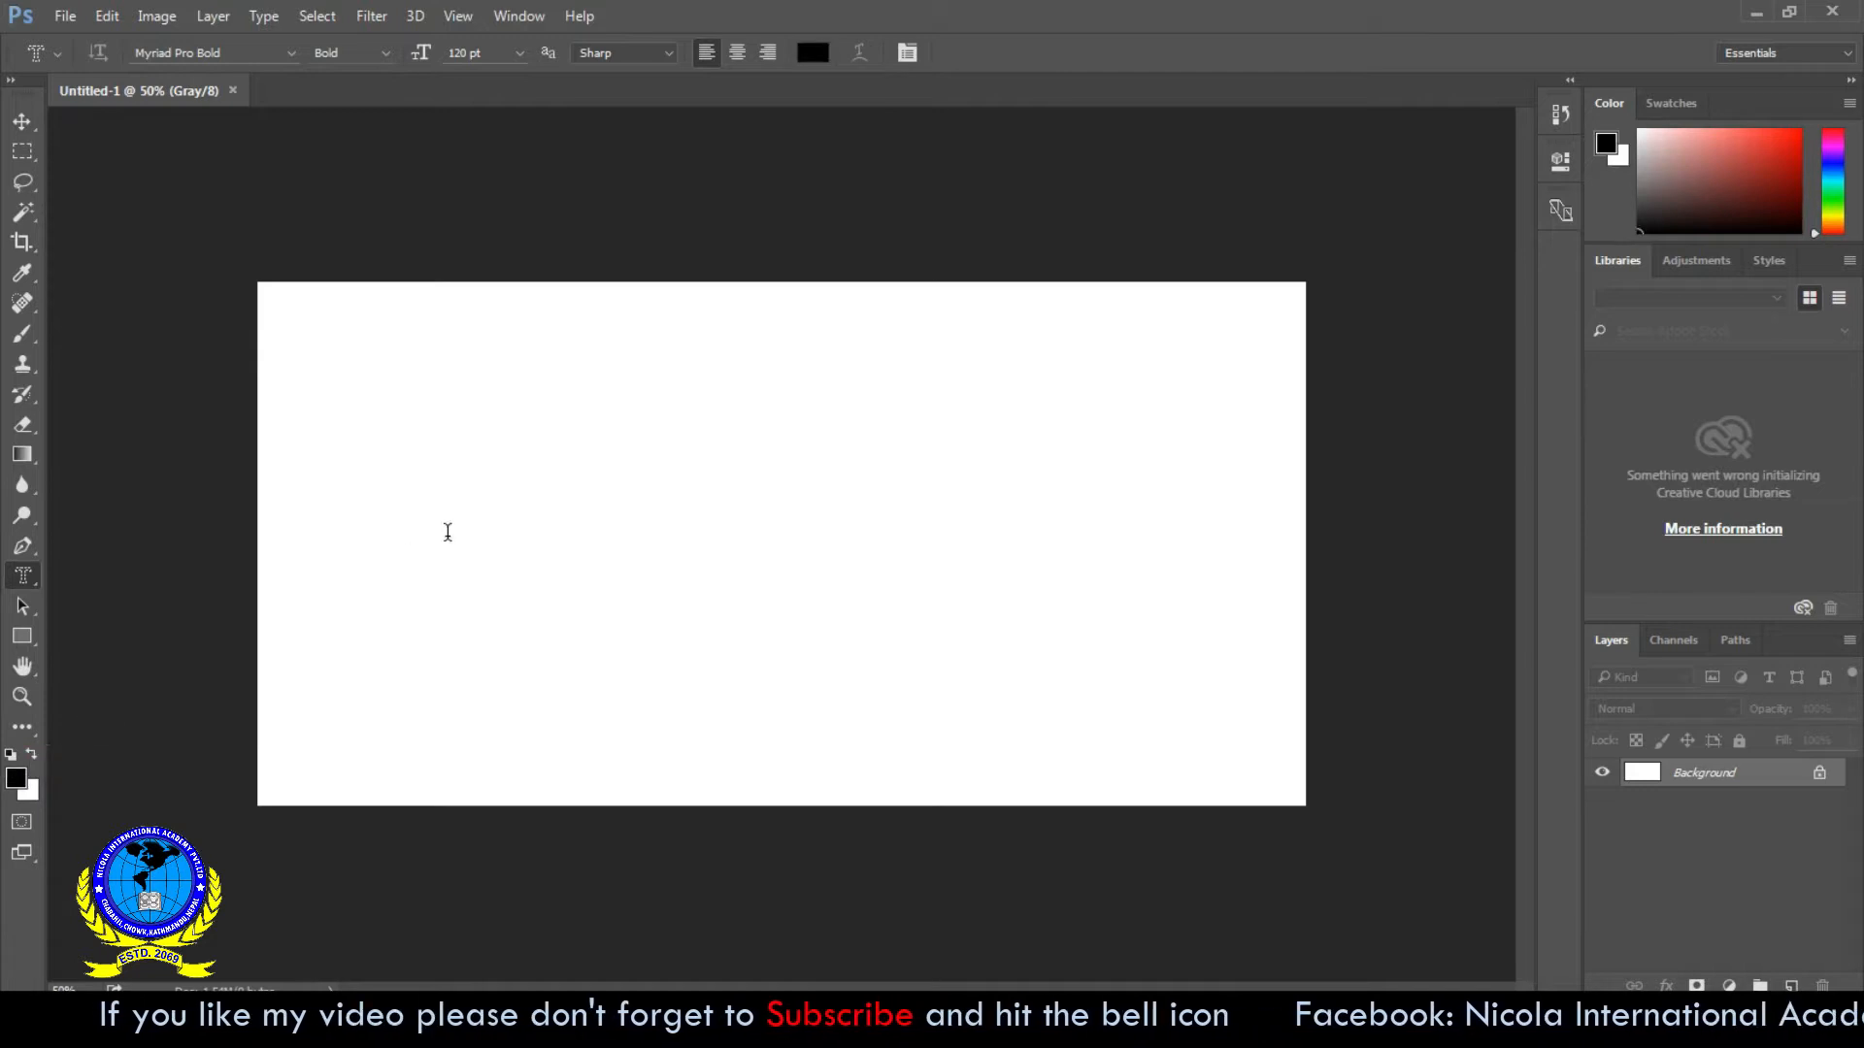
click(107, 16)
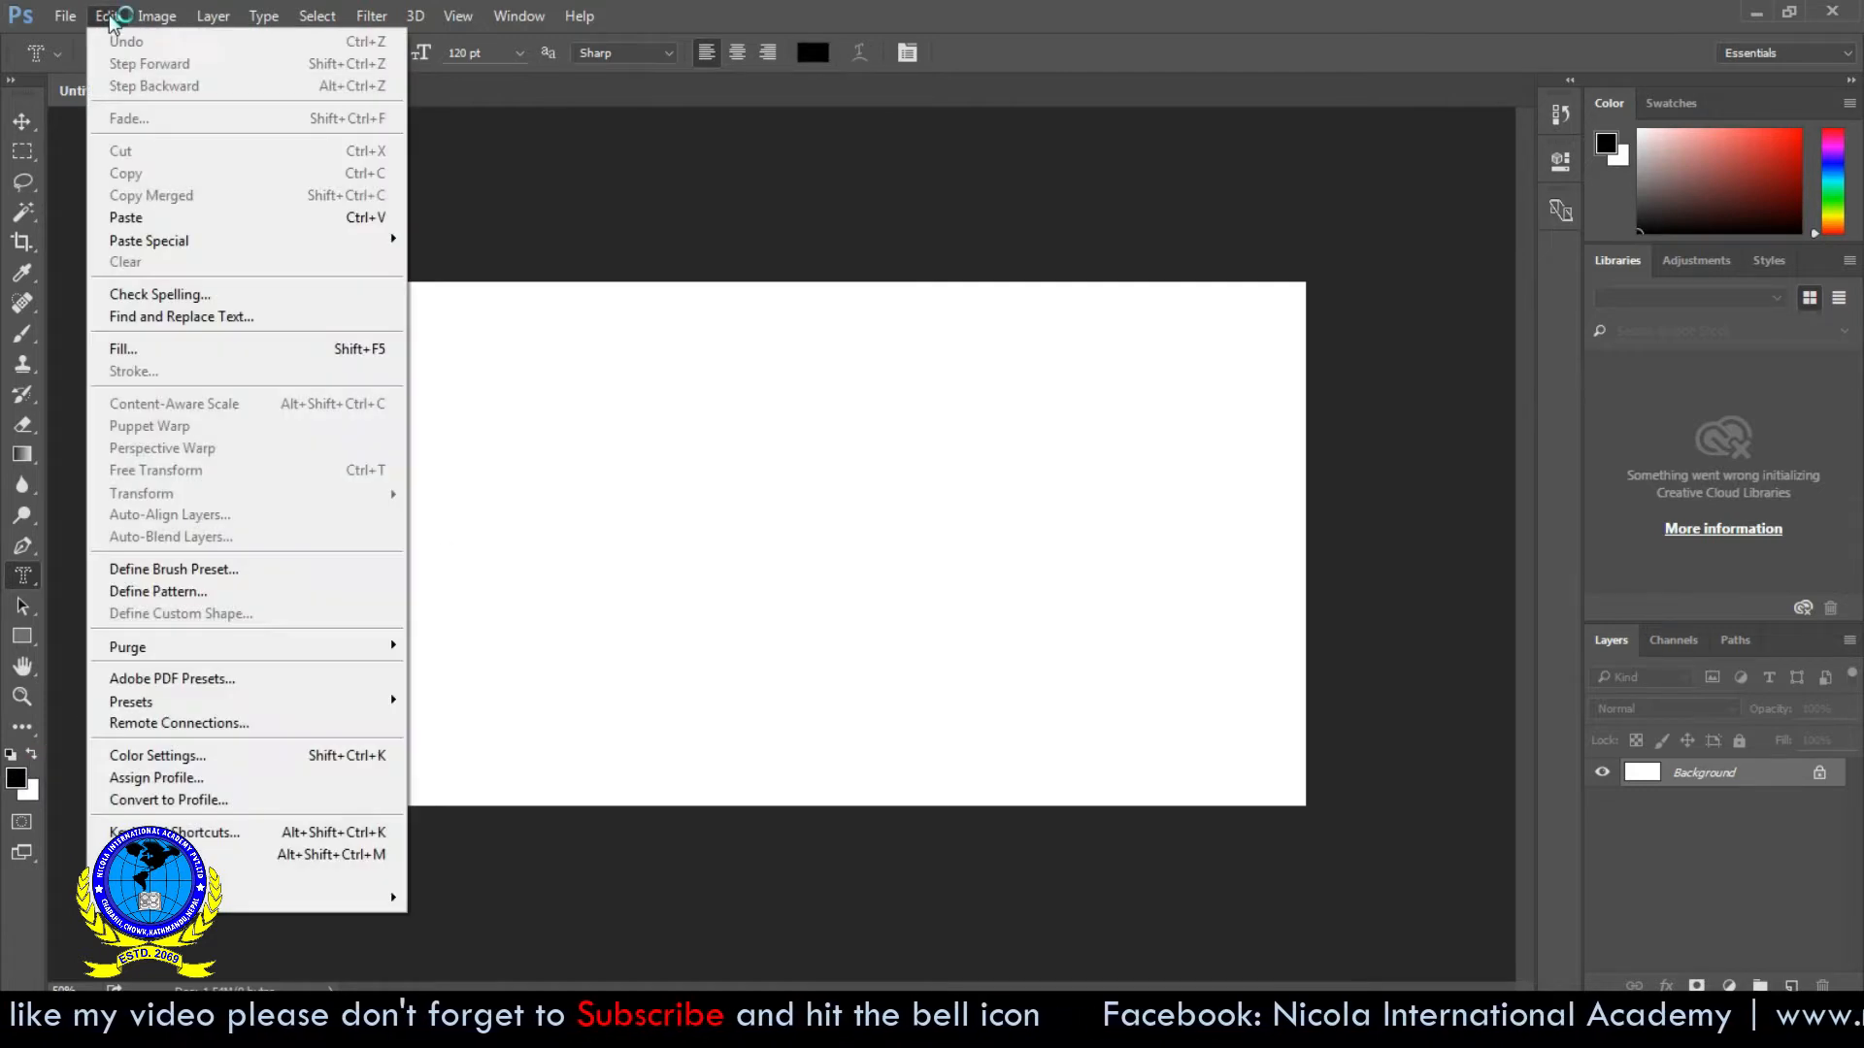
click(233, 354)
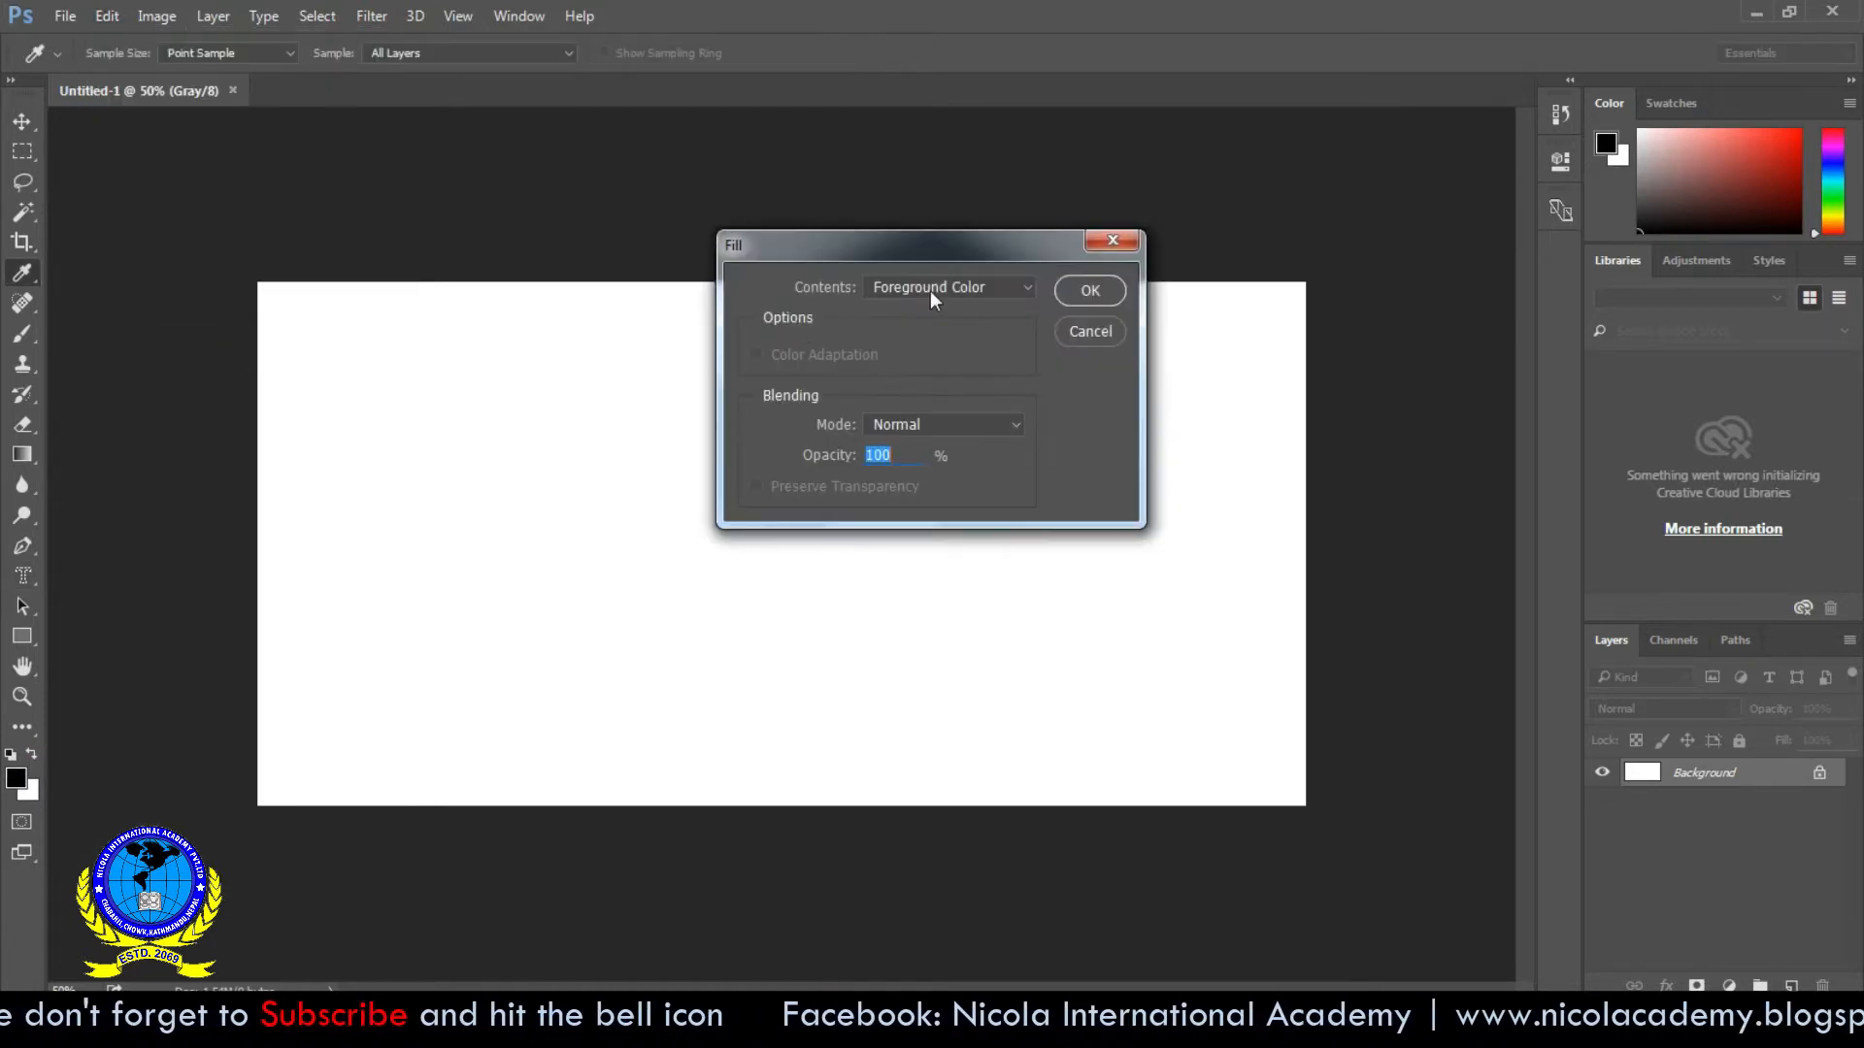
click(1077, 291)
- Enter the type mask text "NICOLA" and center it on the canvas
key(t)
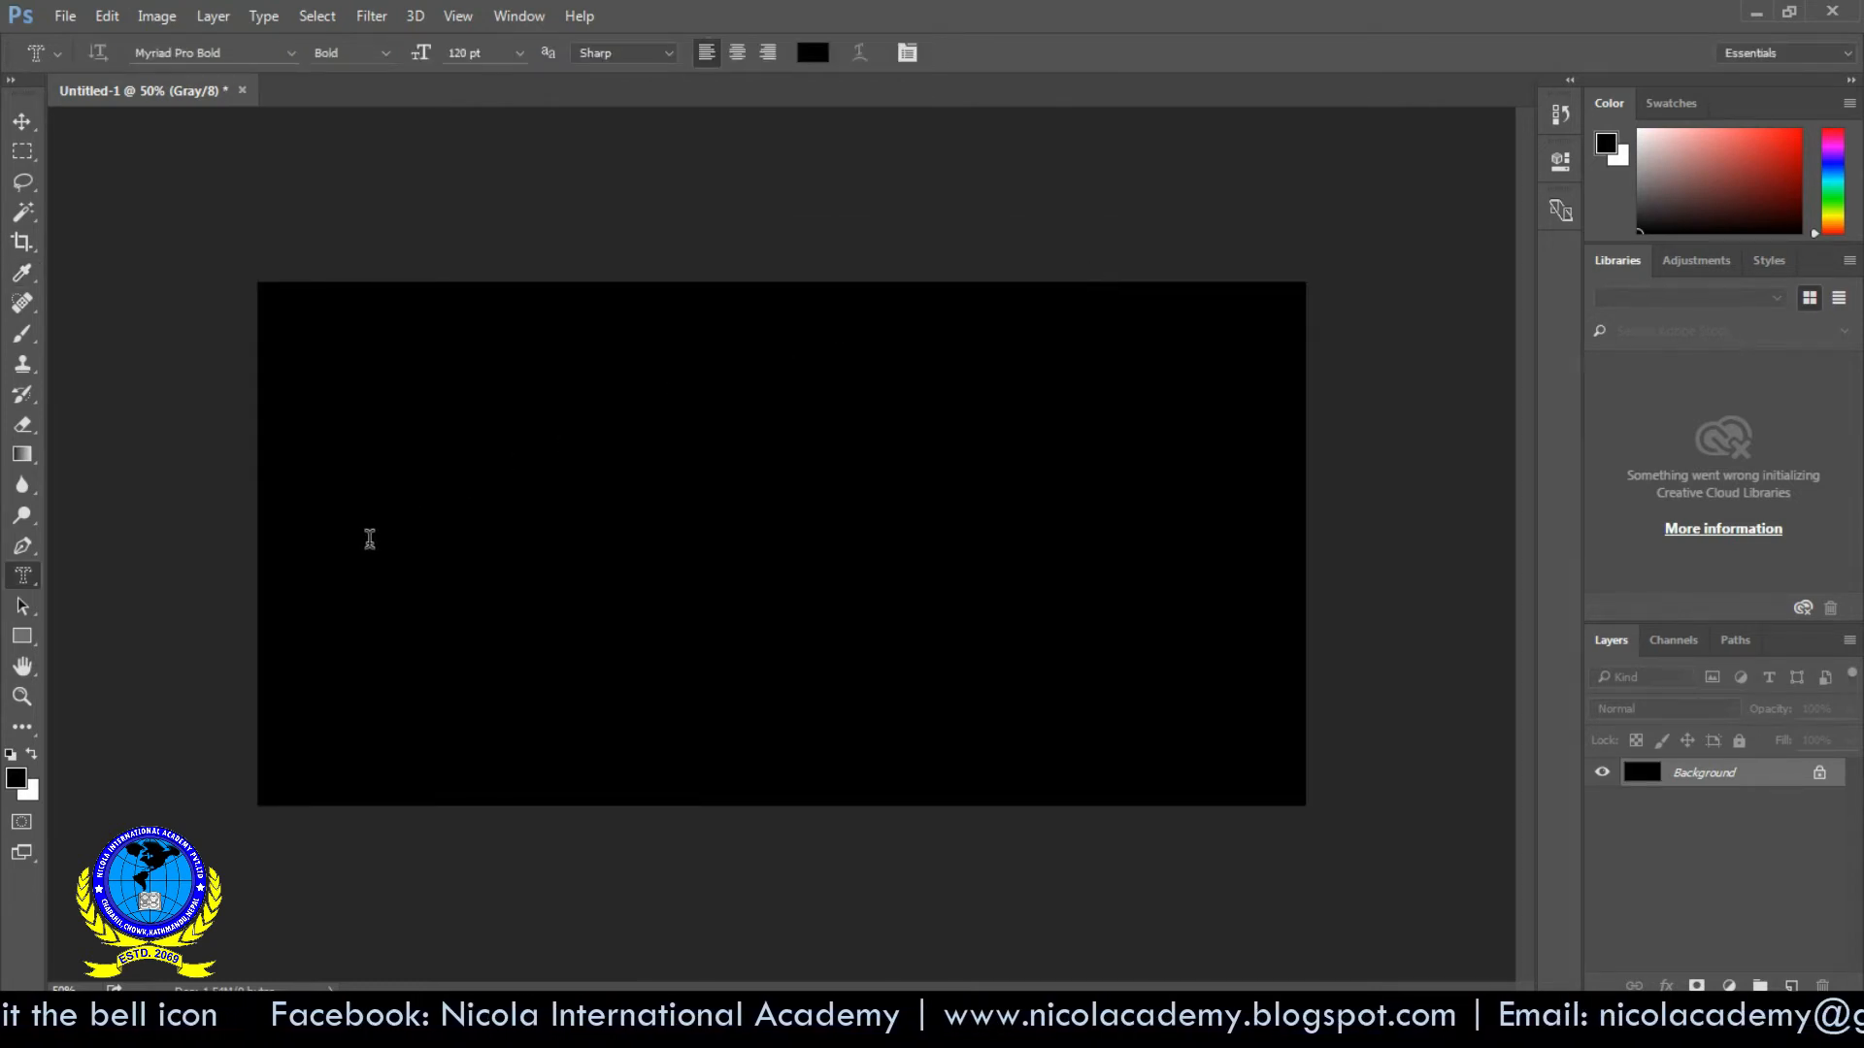
click(360, 610)
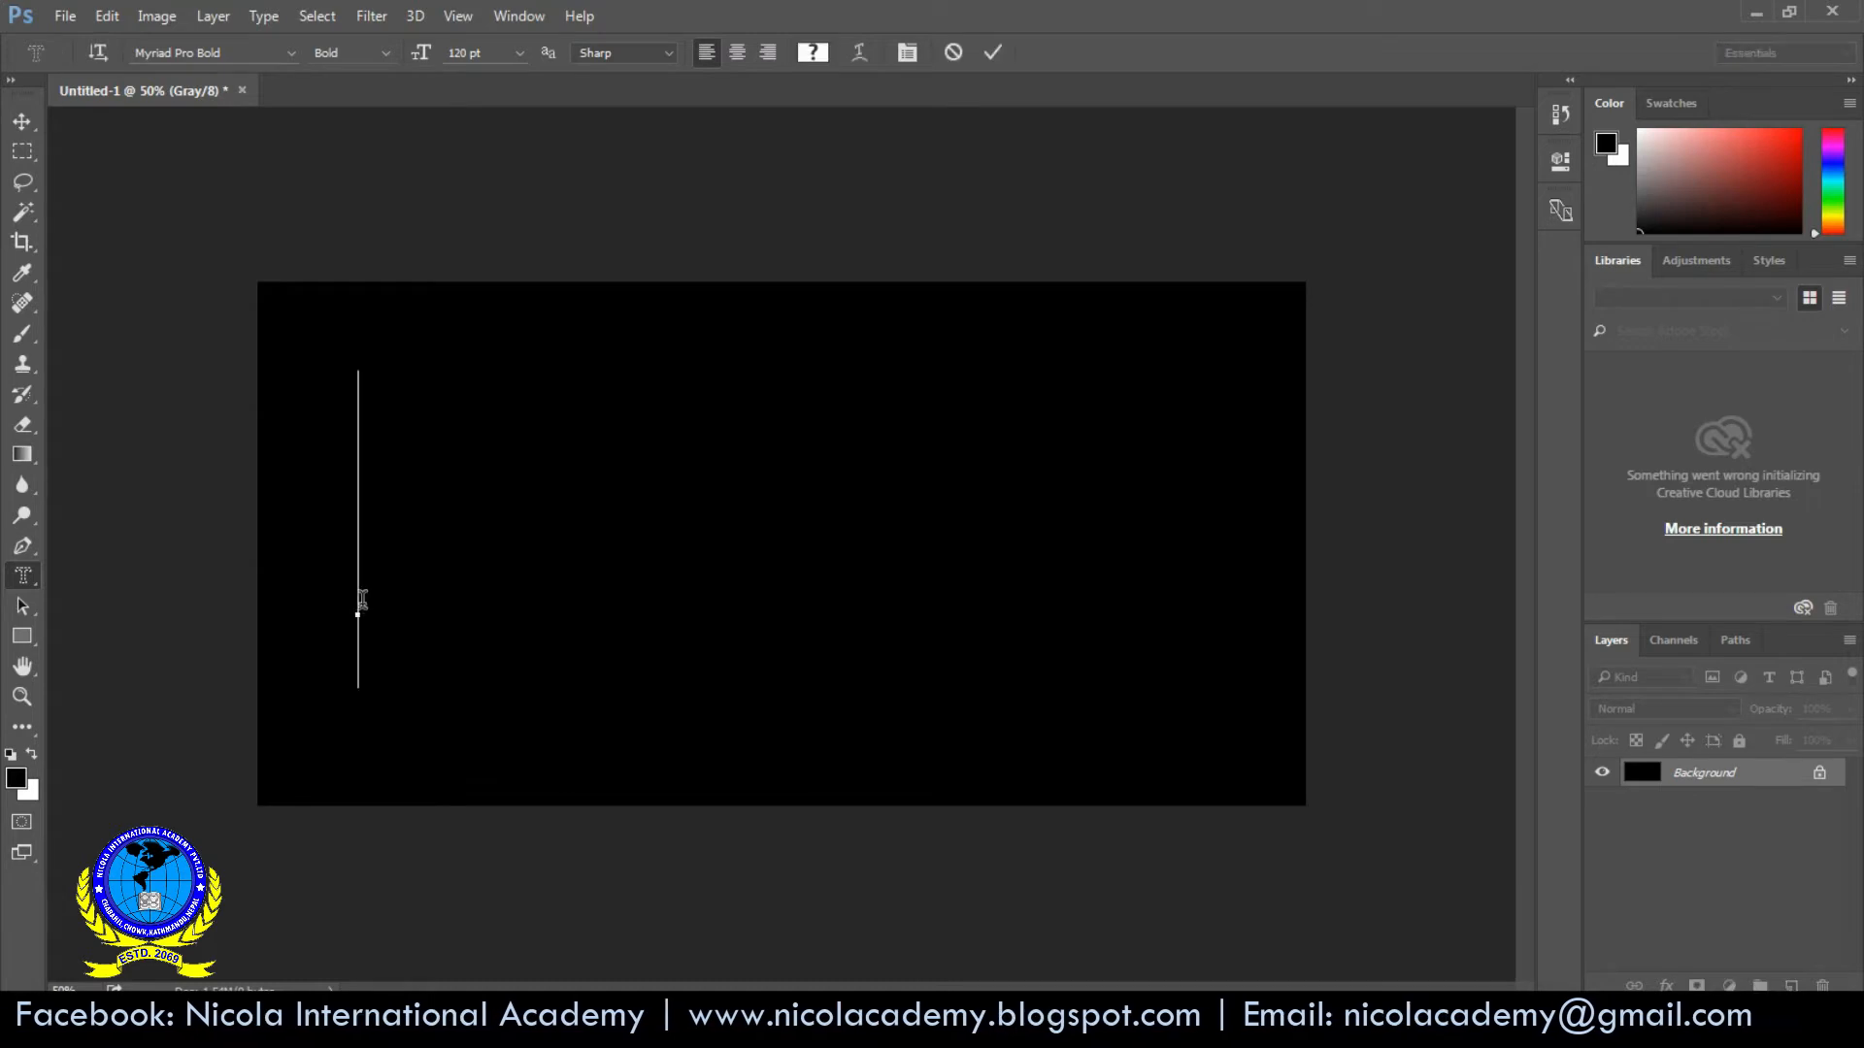
text(NICOLA)
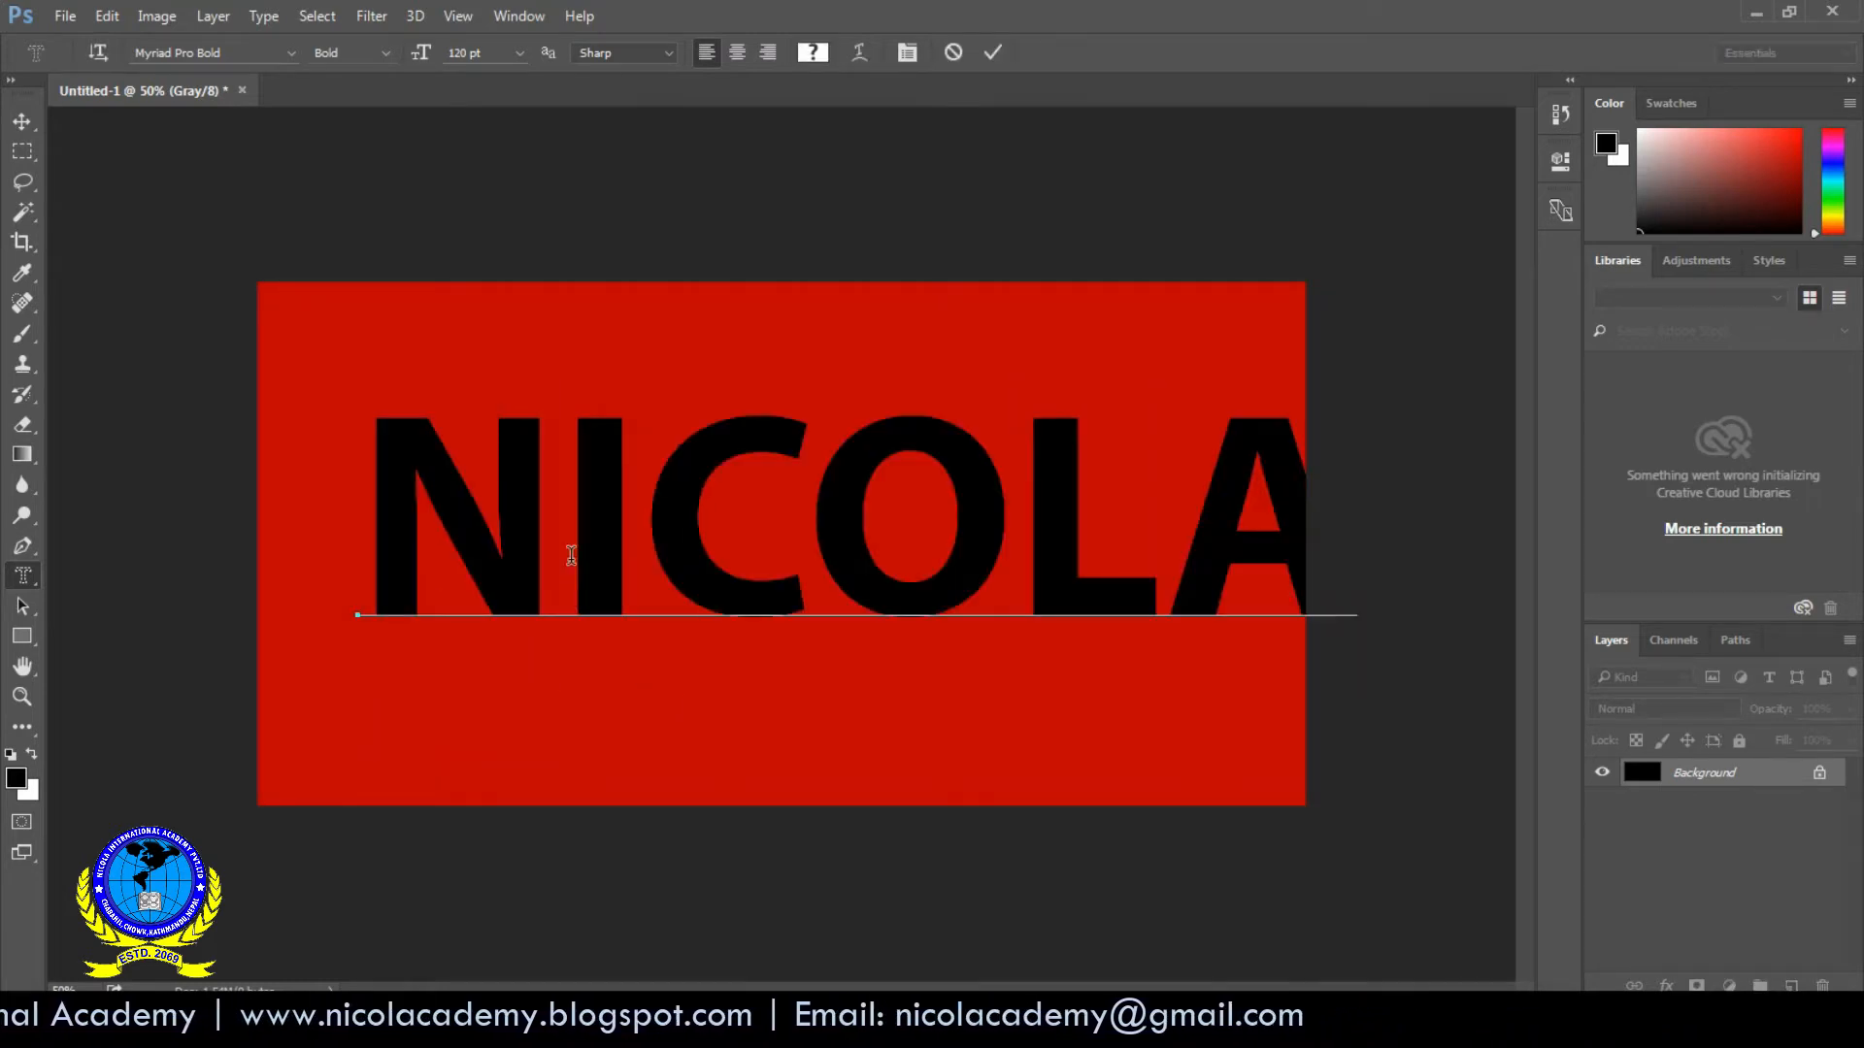
drag(1035, 785, 956, 788)
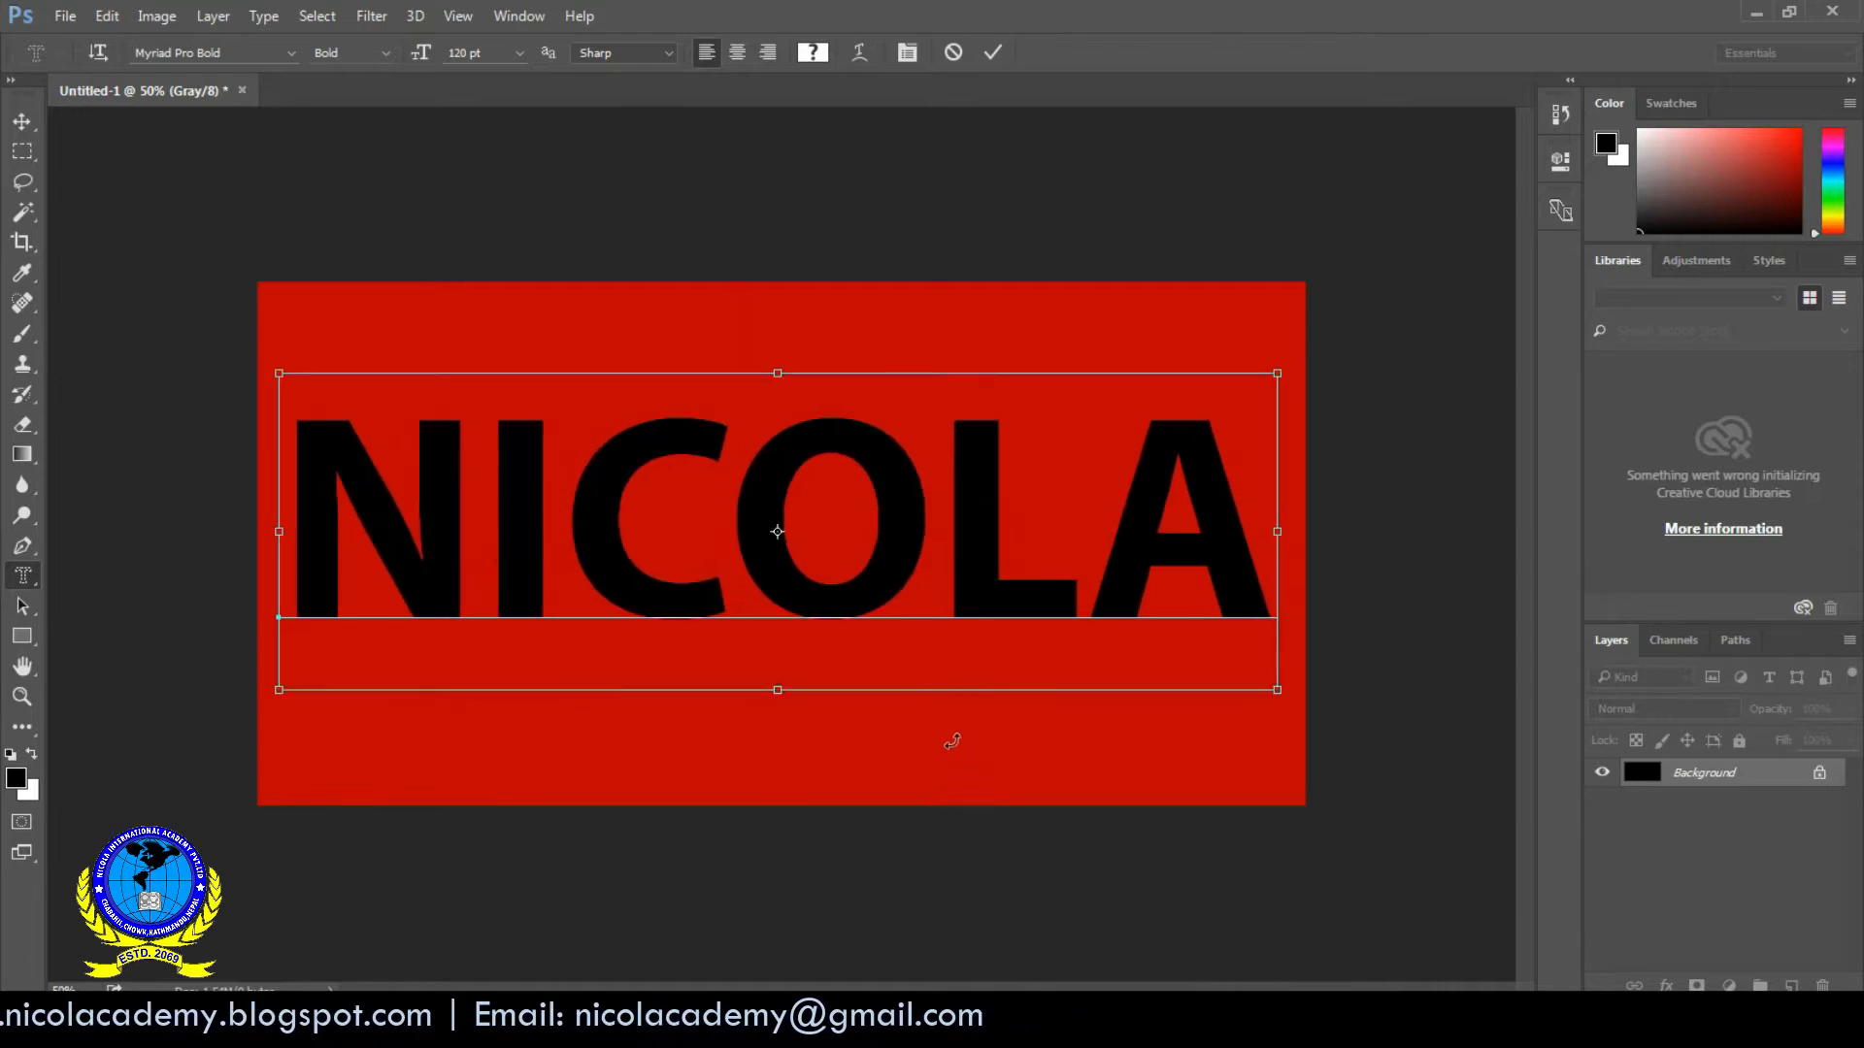
- Set the mask text's size to 110 pt and commit it as a selection slightly lower on the canvas
key(ctrl+a)
click(482, 53)
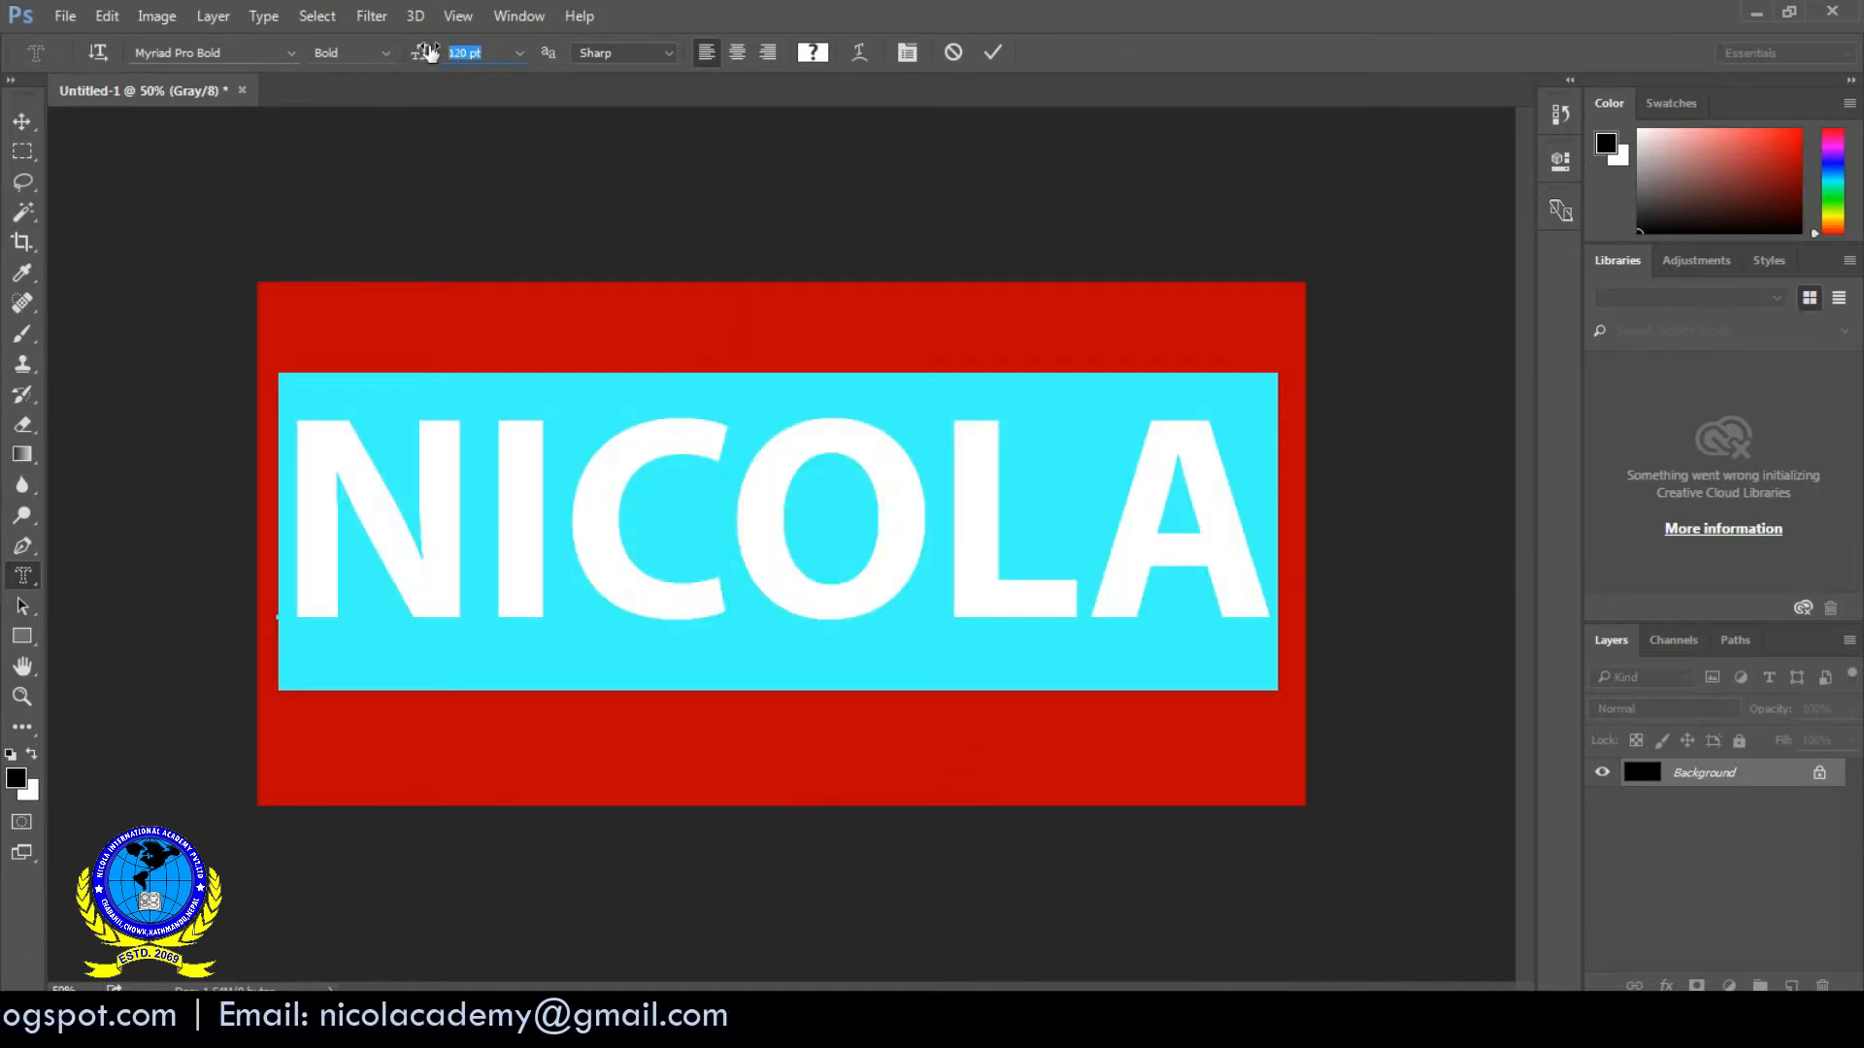
text(110)
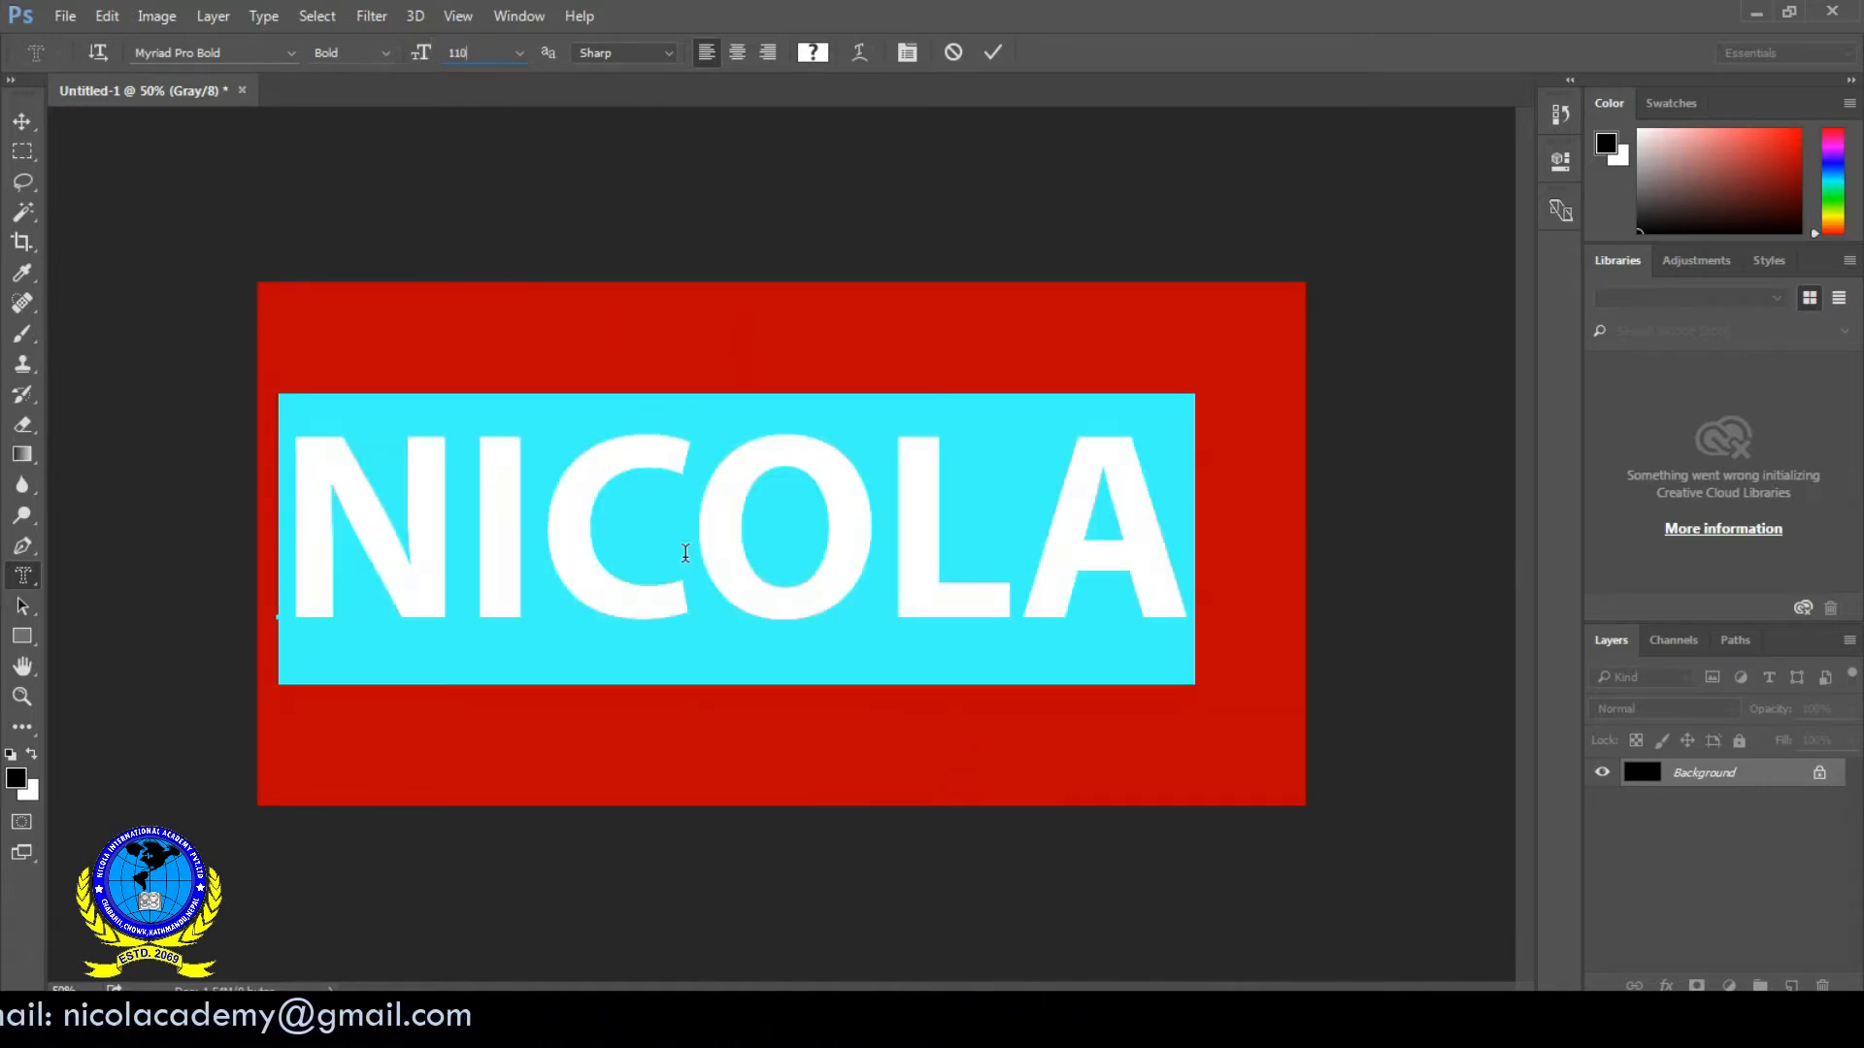
click(685, 554)
mouse_move(692, 807)
mouse_down()
mouse_move(705, 846)
mouse_move(715, 825)
mouse_up()
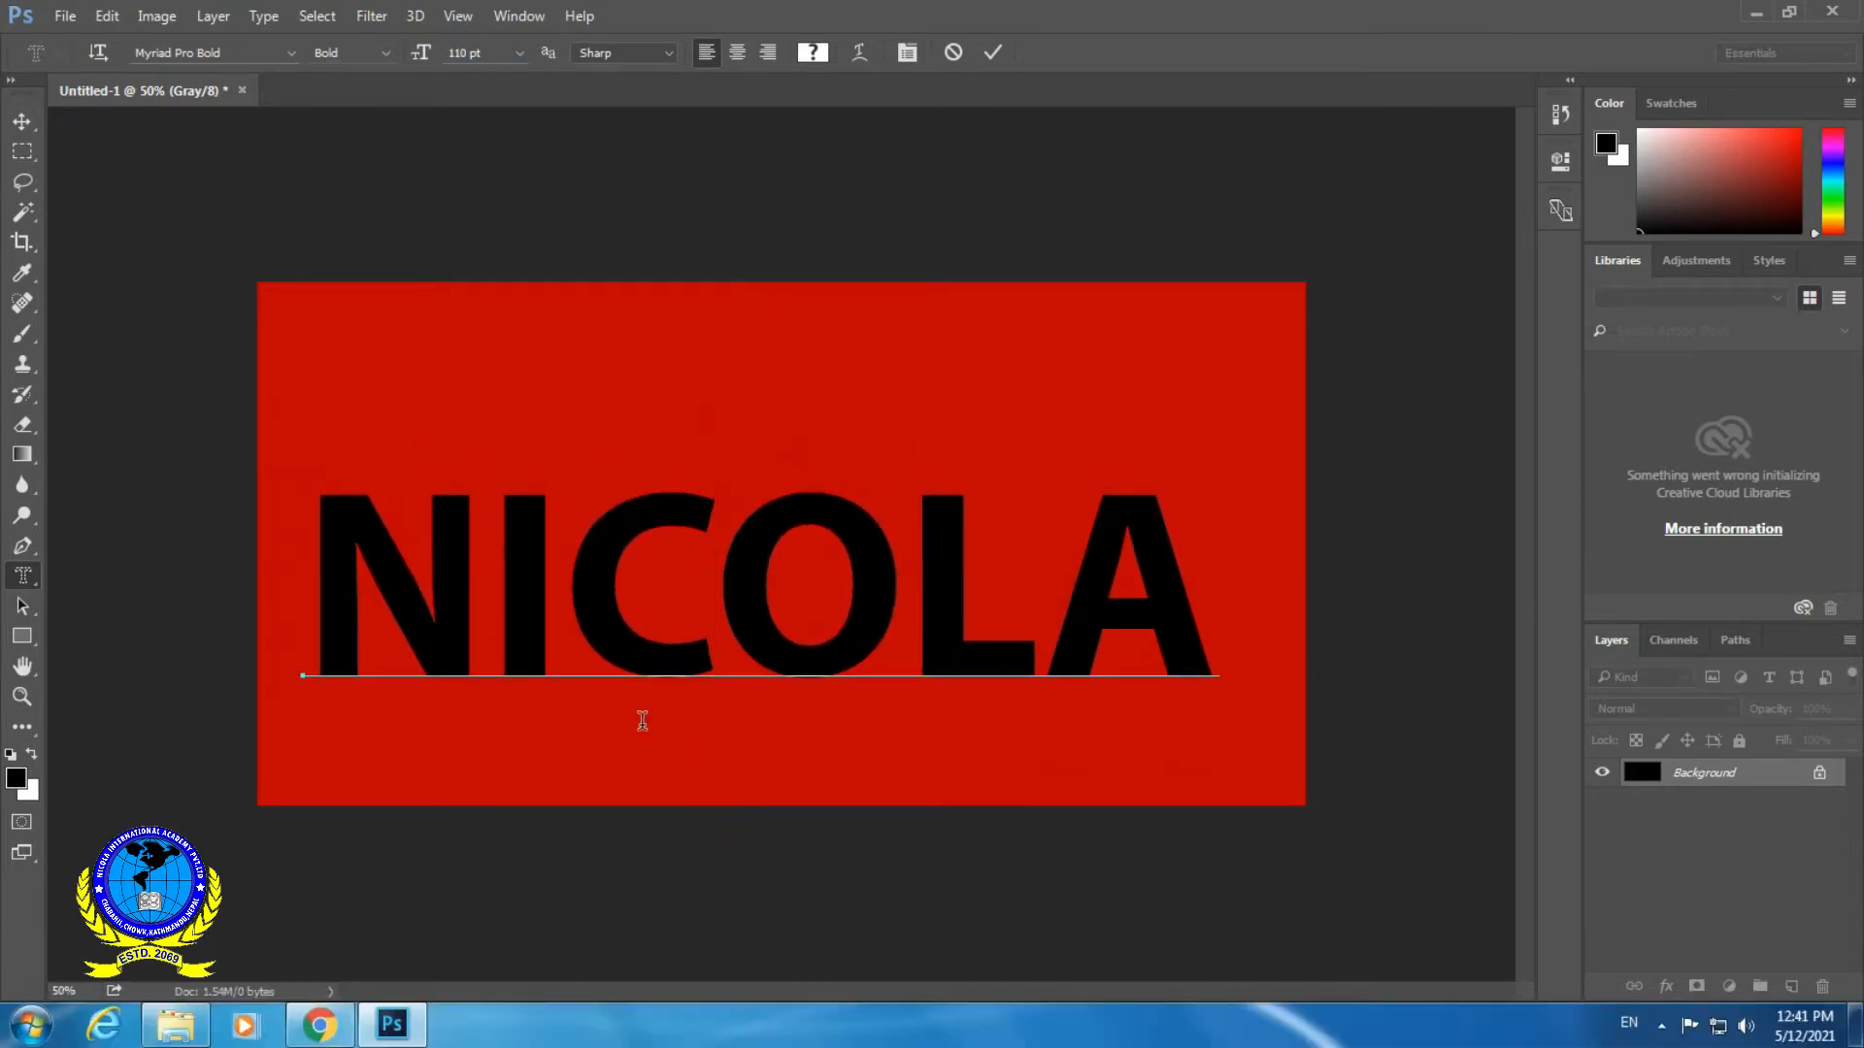
click(24, 120)
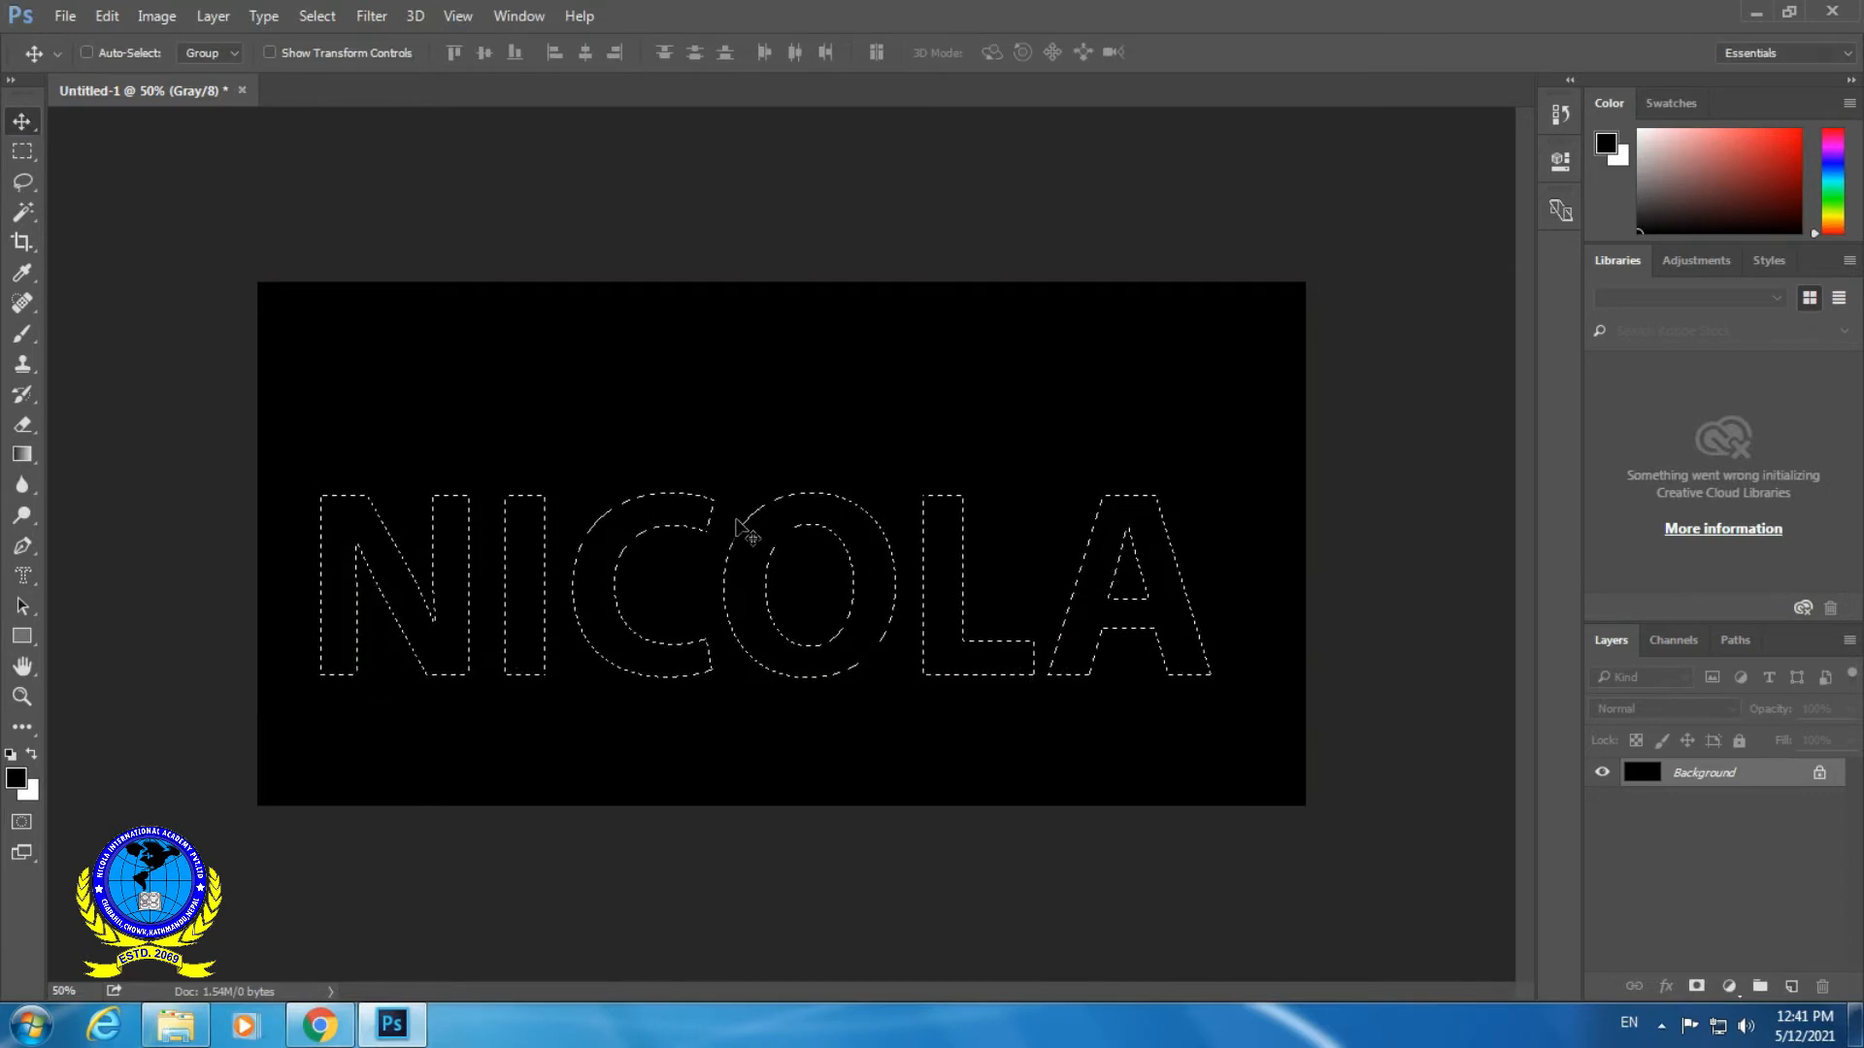
- Swap the foreground and background colors, and fill the letter selection with the foreground color
click(33, 753)
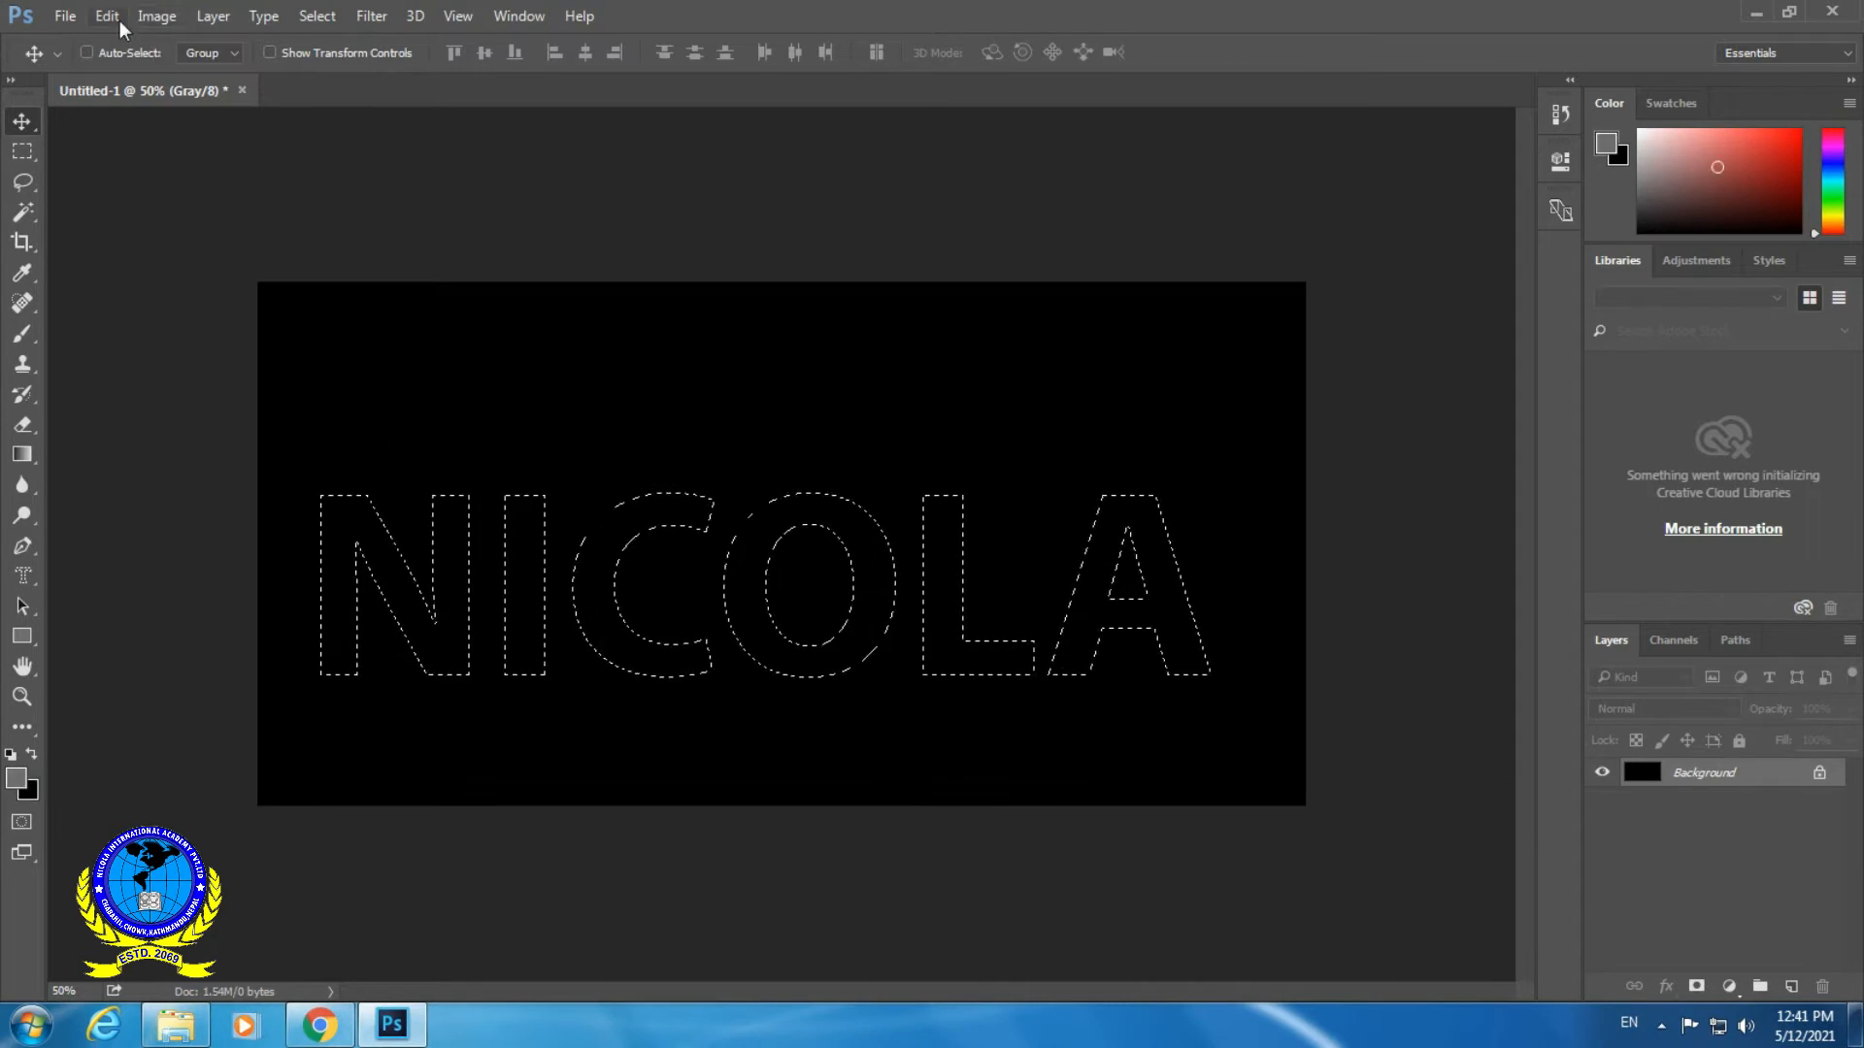
click(107, 16)
click(245, 347)
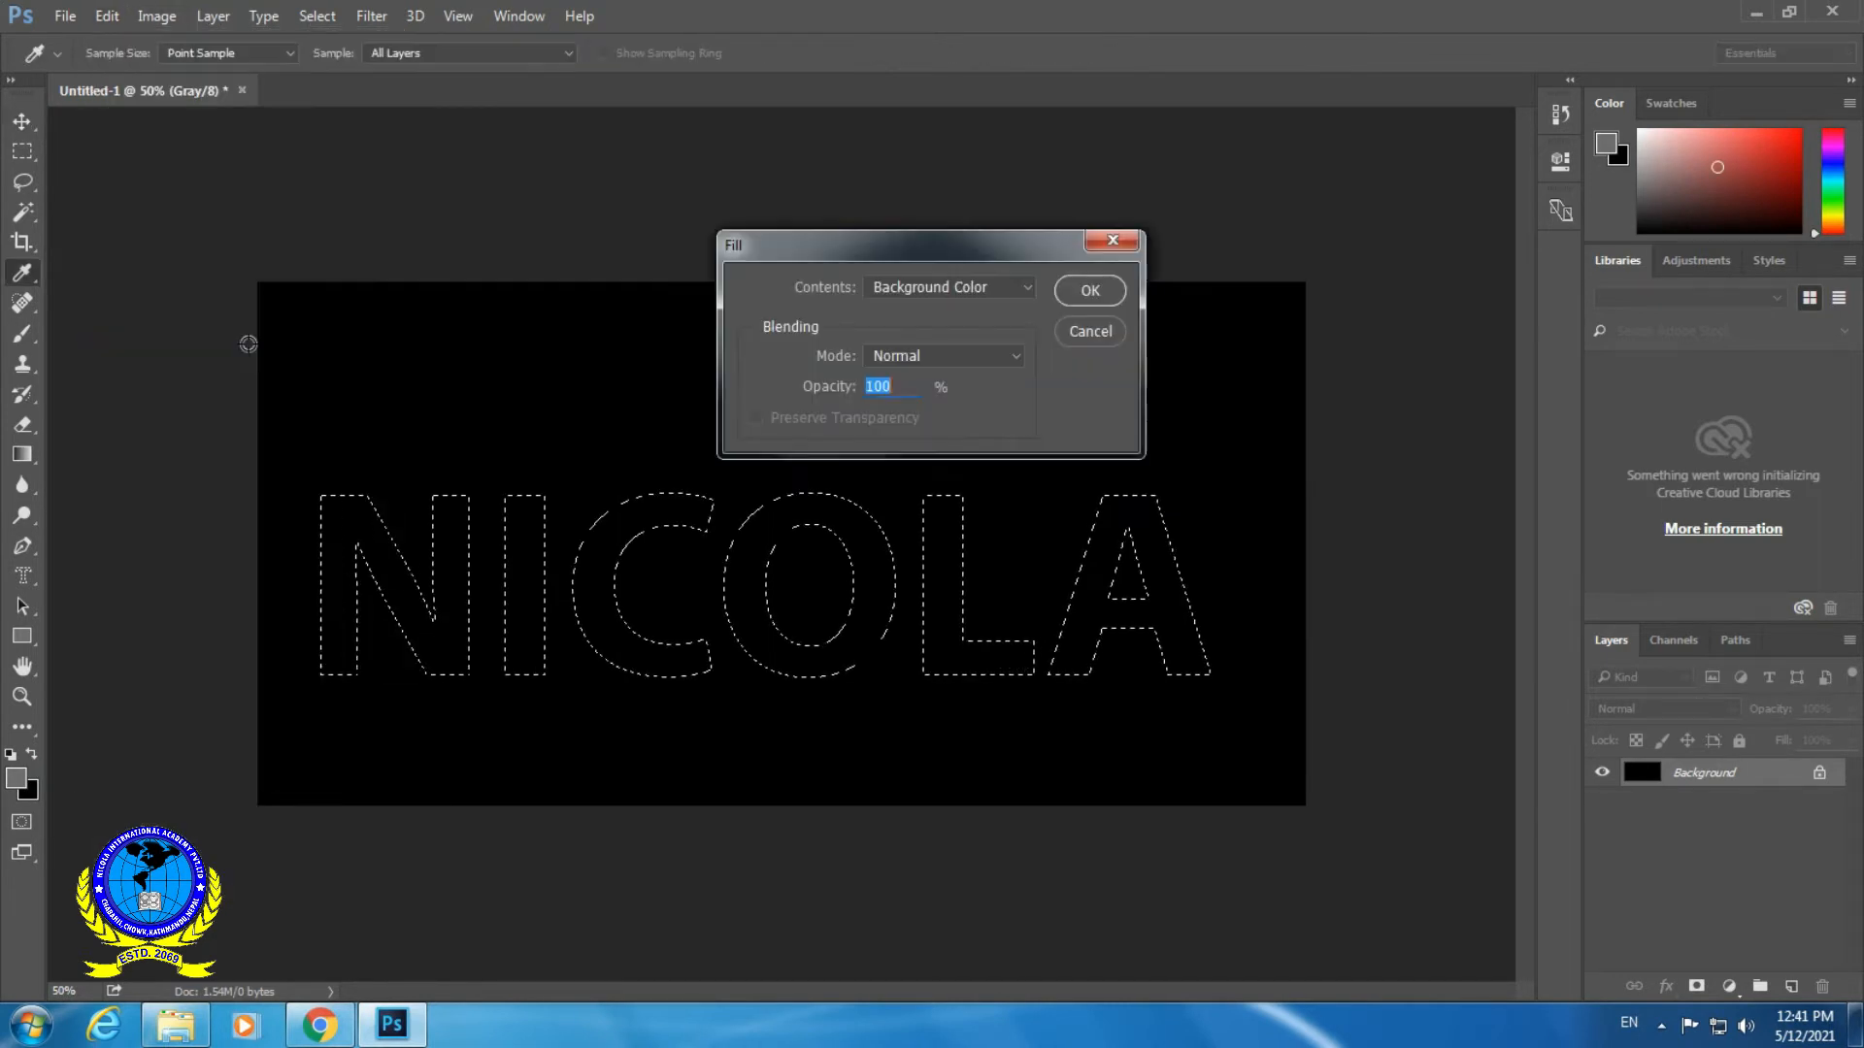
click(975, 286)
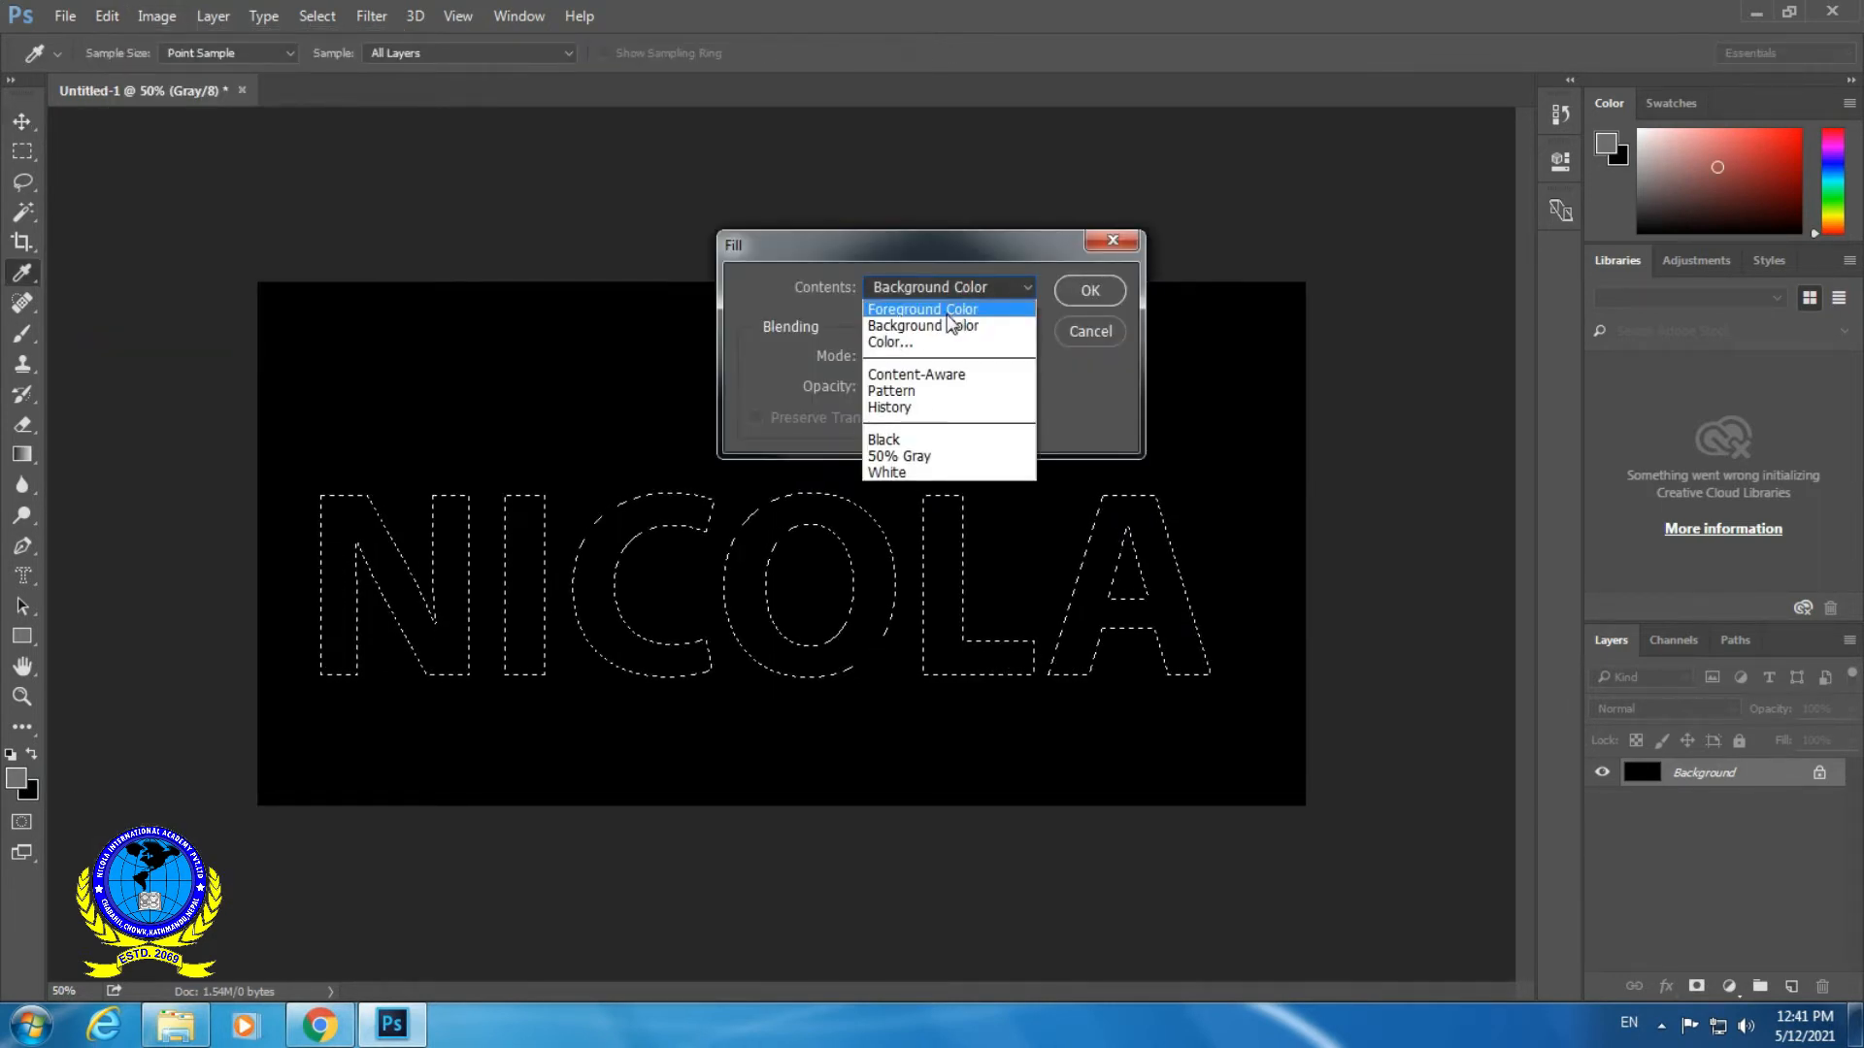
click(947, 311)
click(1091, 291)
key(v)
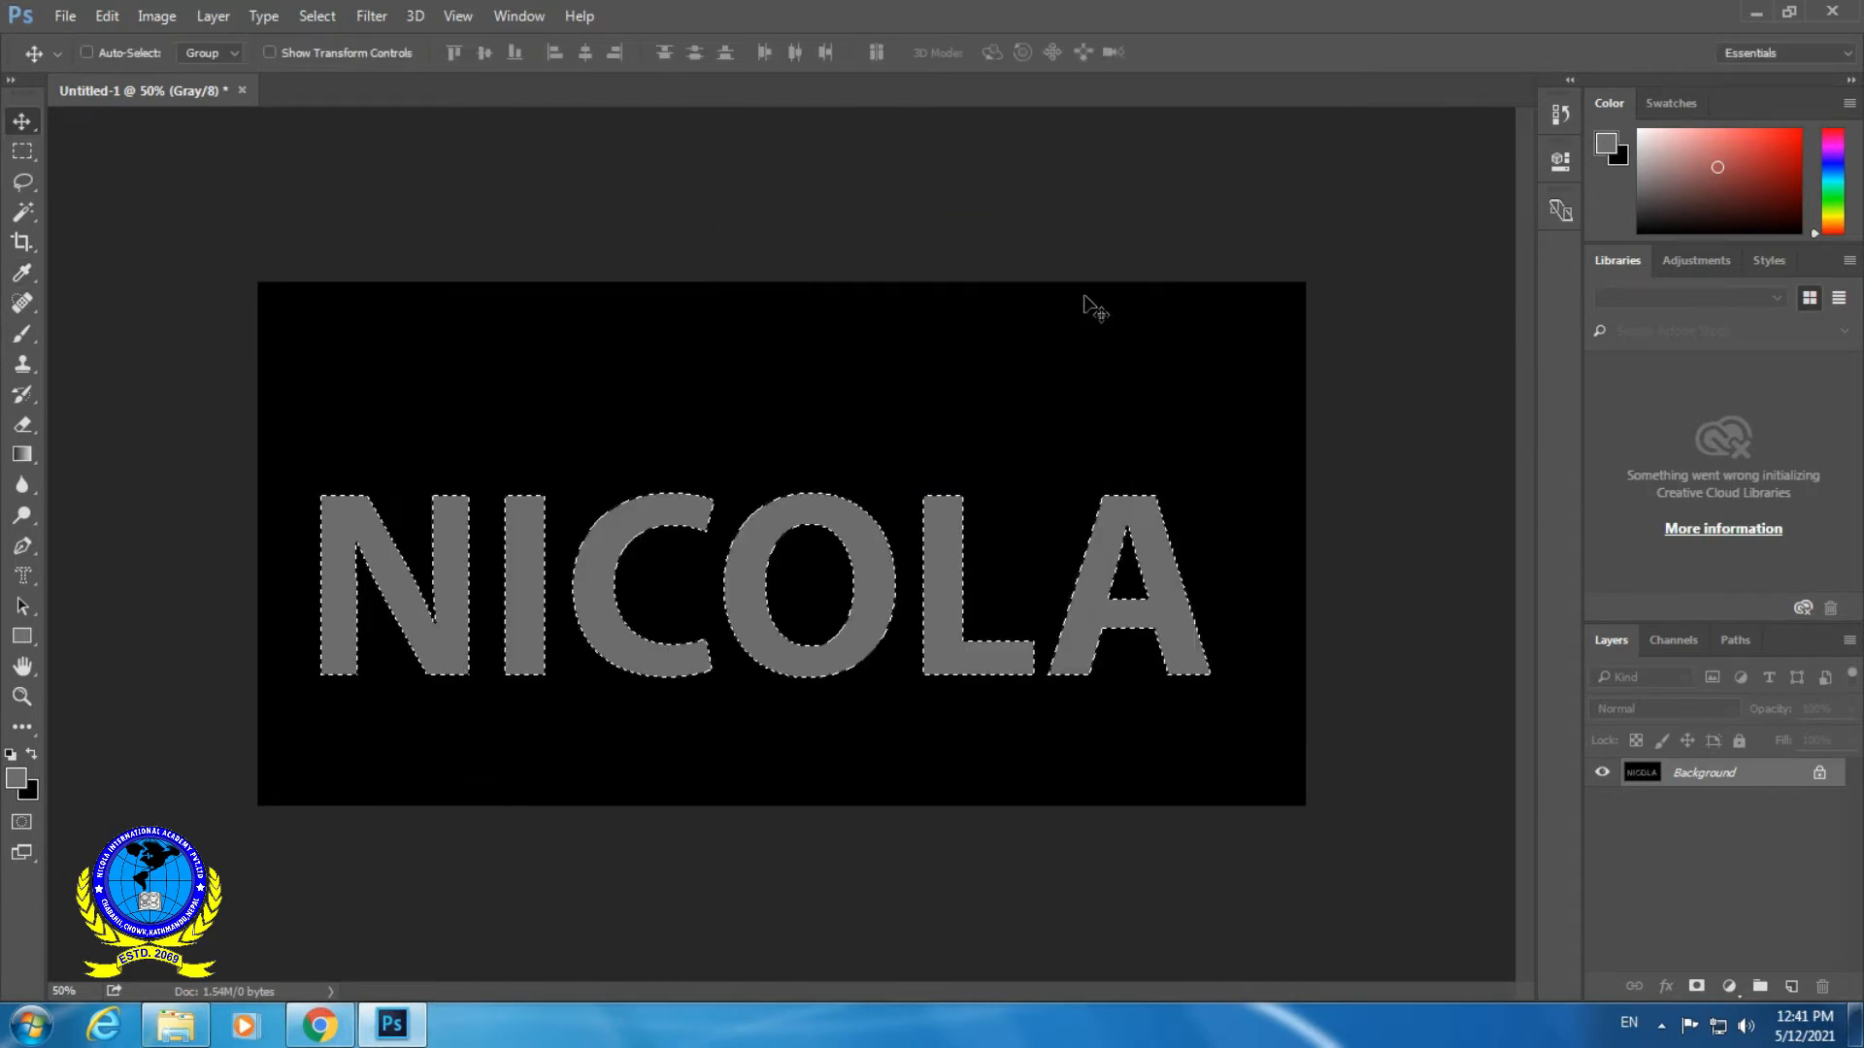
- Set the foreground color to pure white (#ffffff)
click(14, 781)
drag(690, 316, 532, 210)
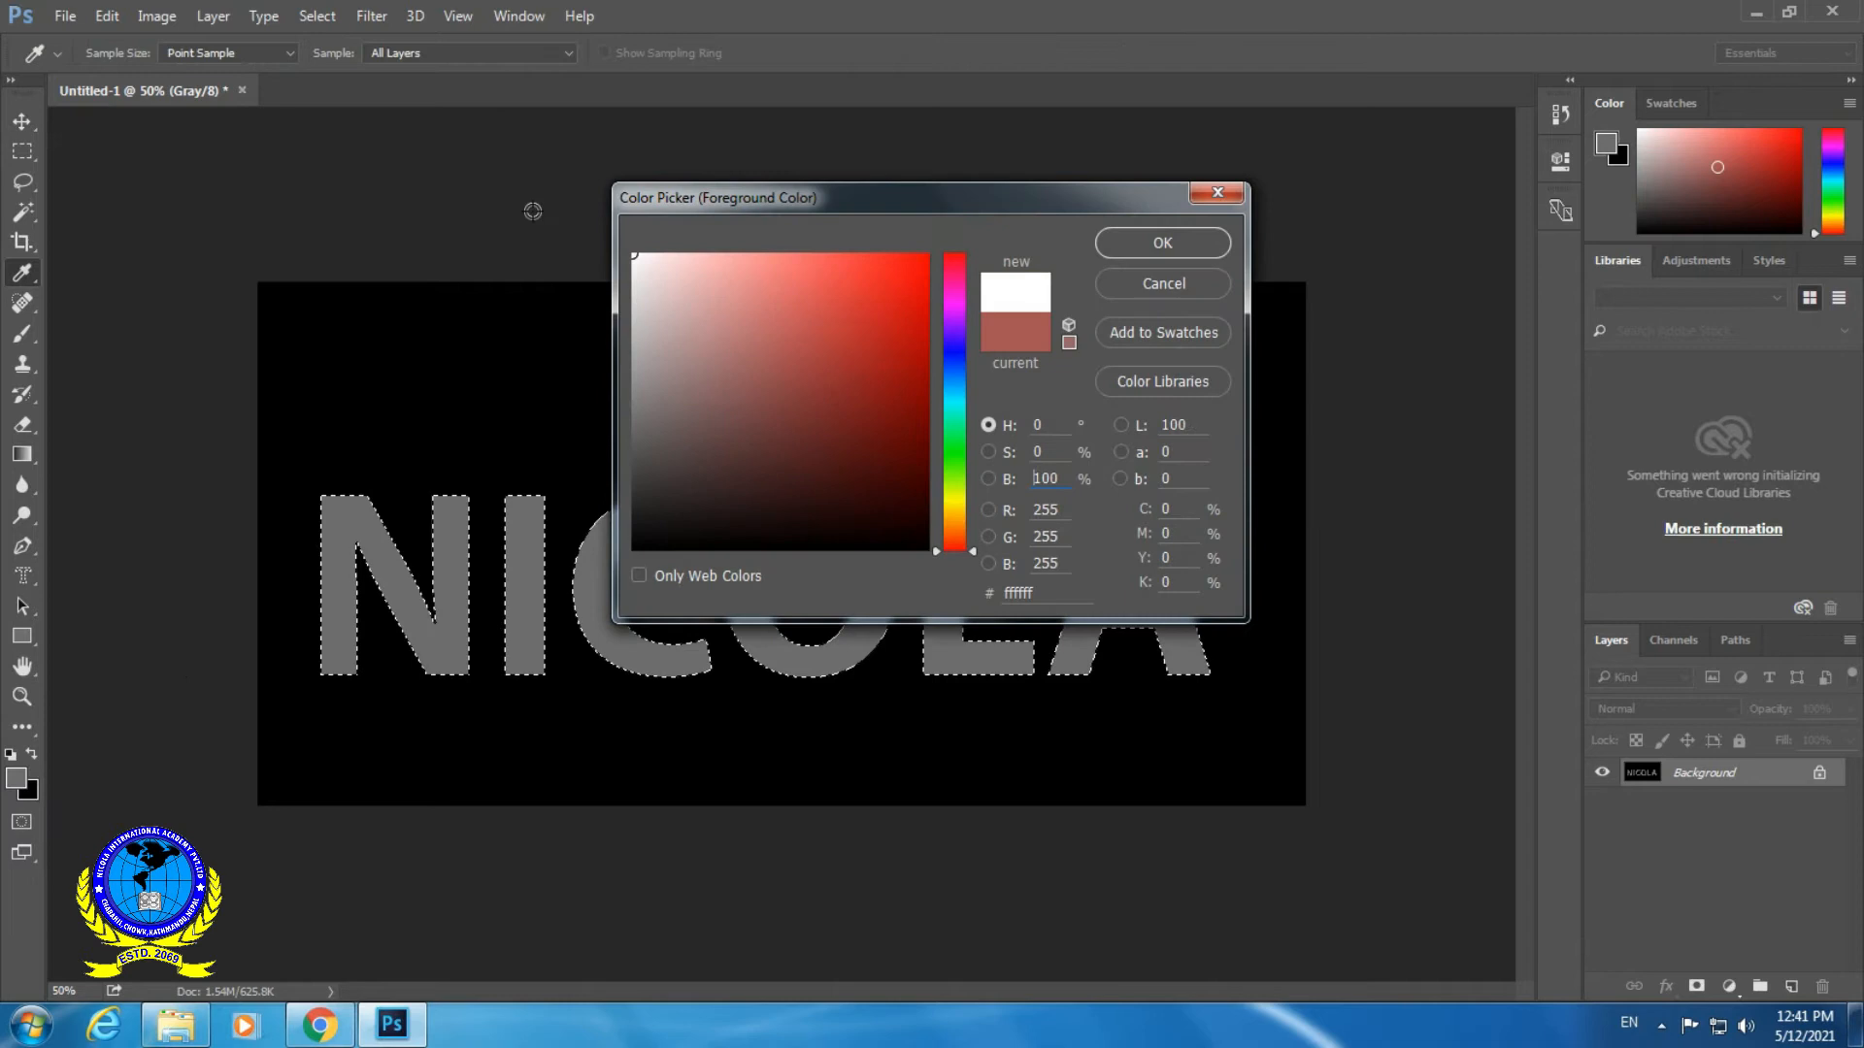
click(1155, 242)
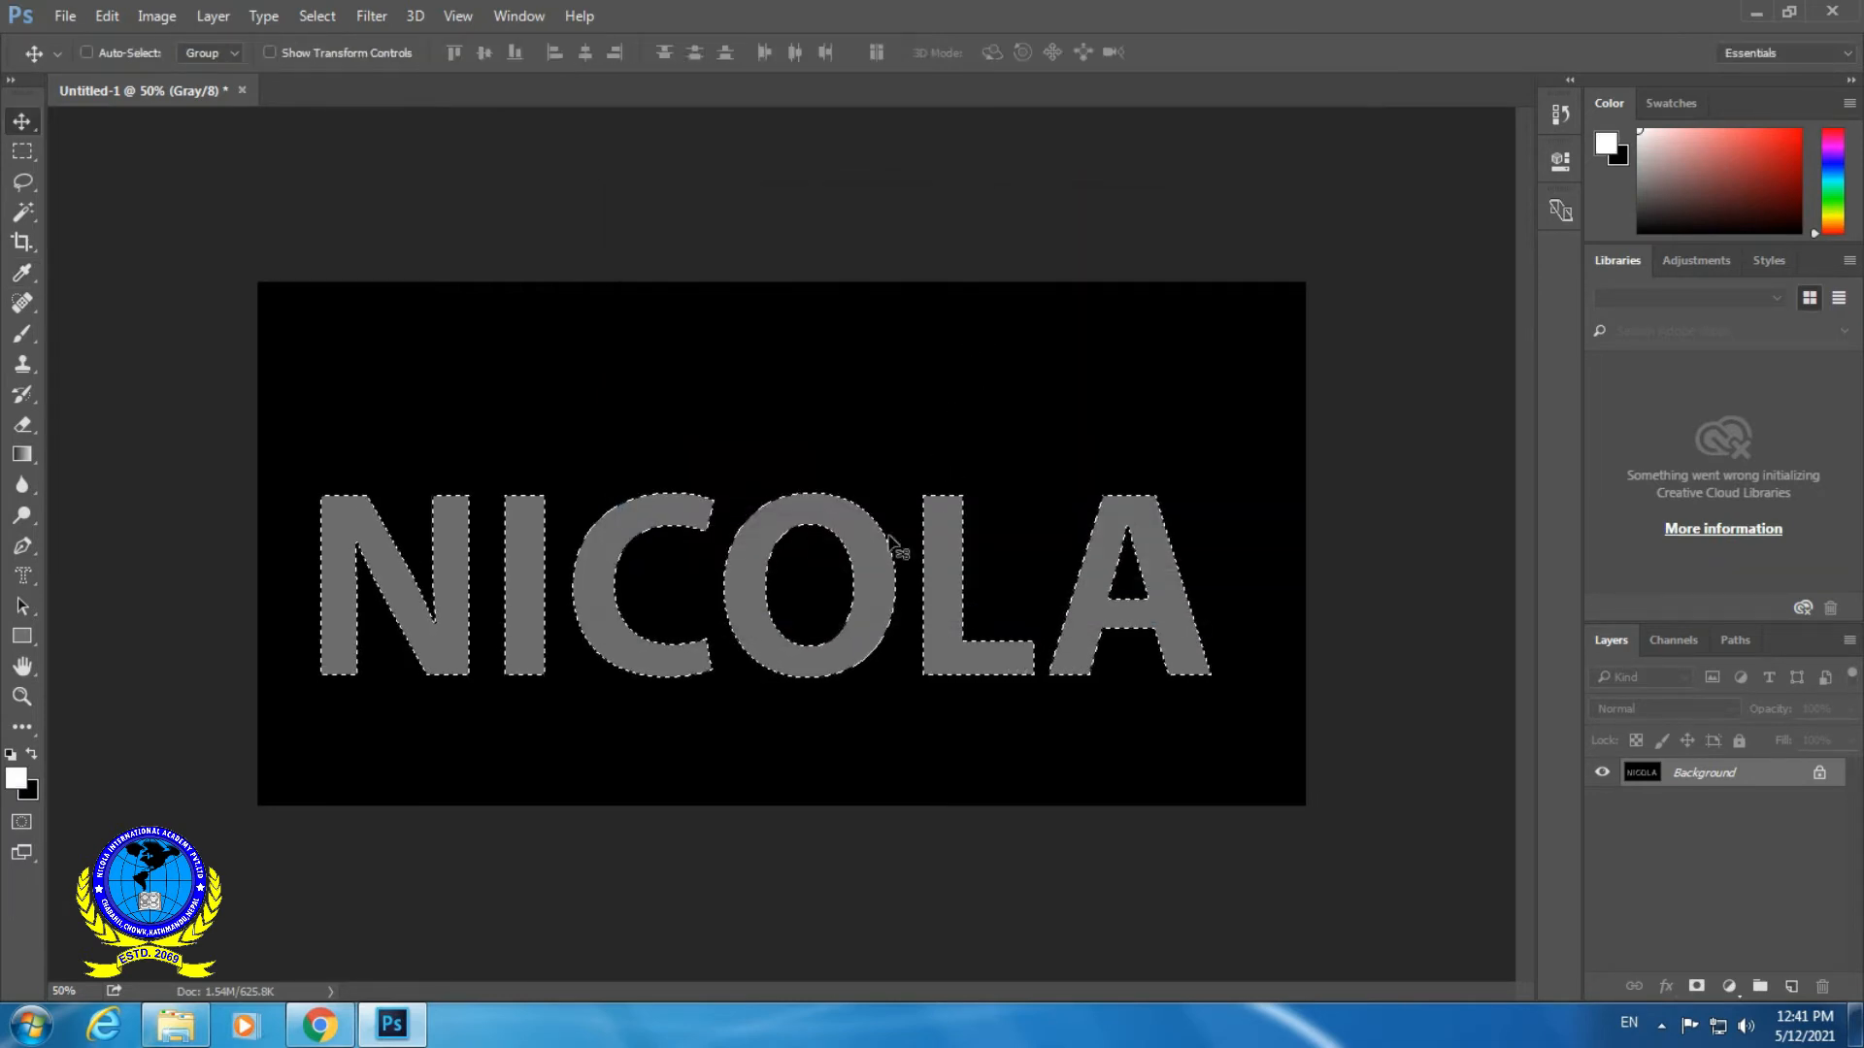
- Fill the letter selection with the white foreground color in Normal mode at 100% opacity, and deselect it
click(105, 18)
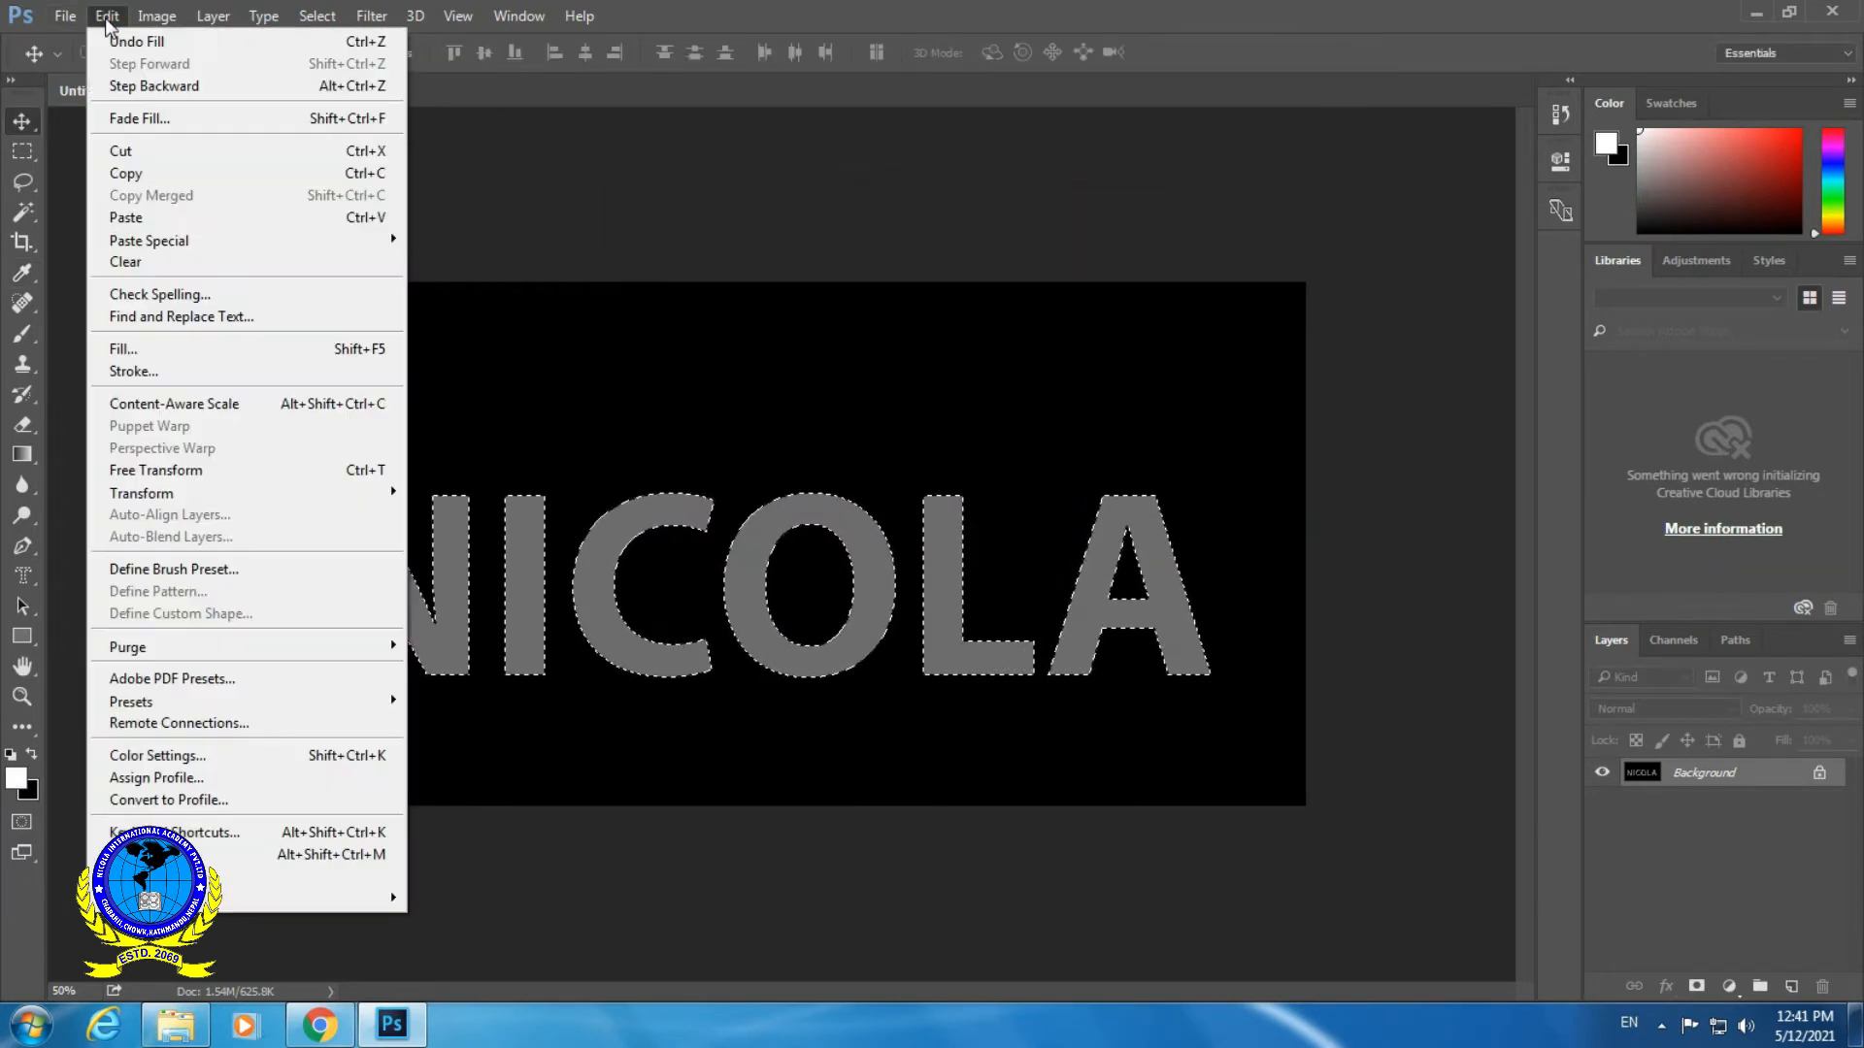
click(123, 349)
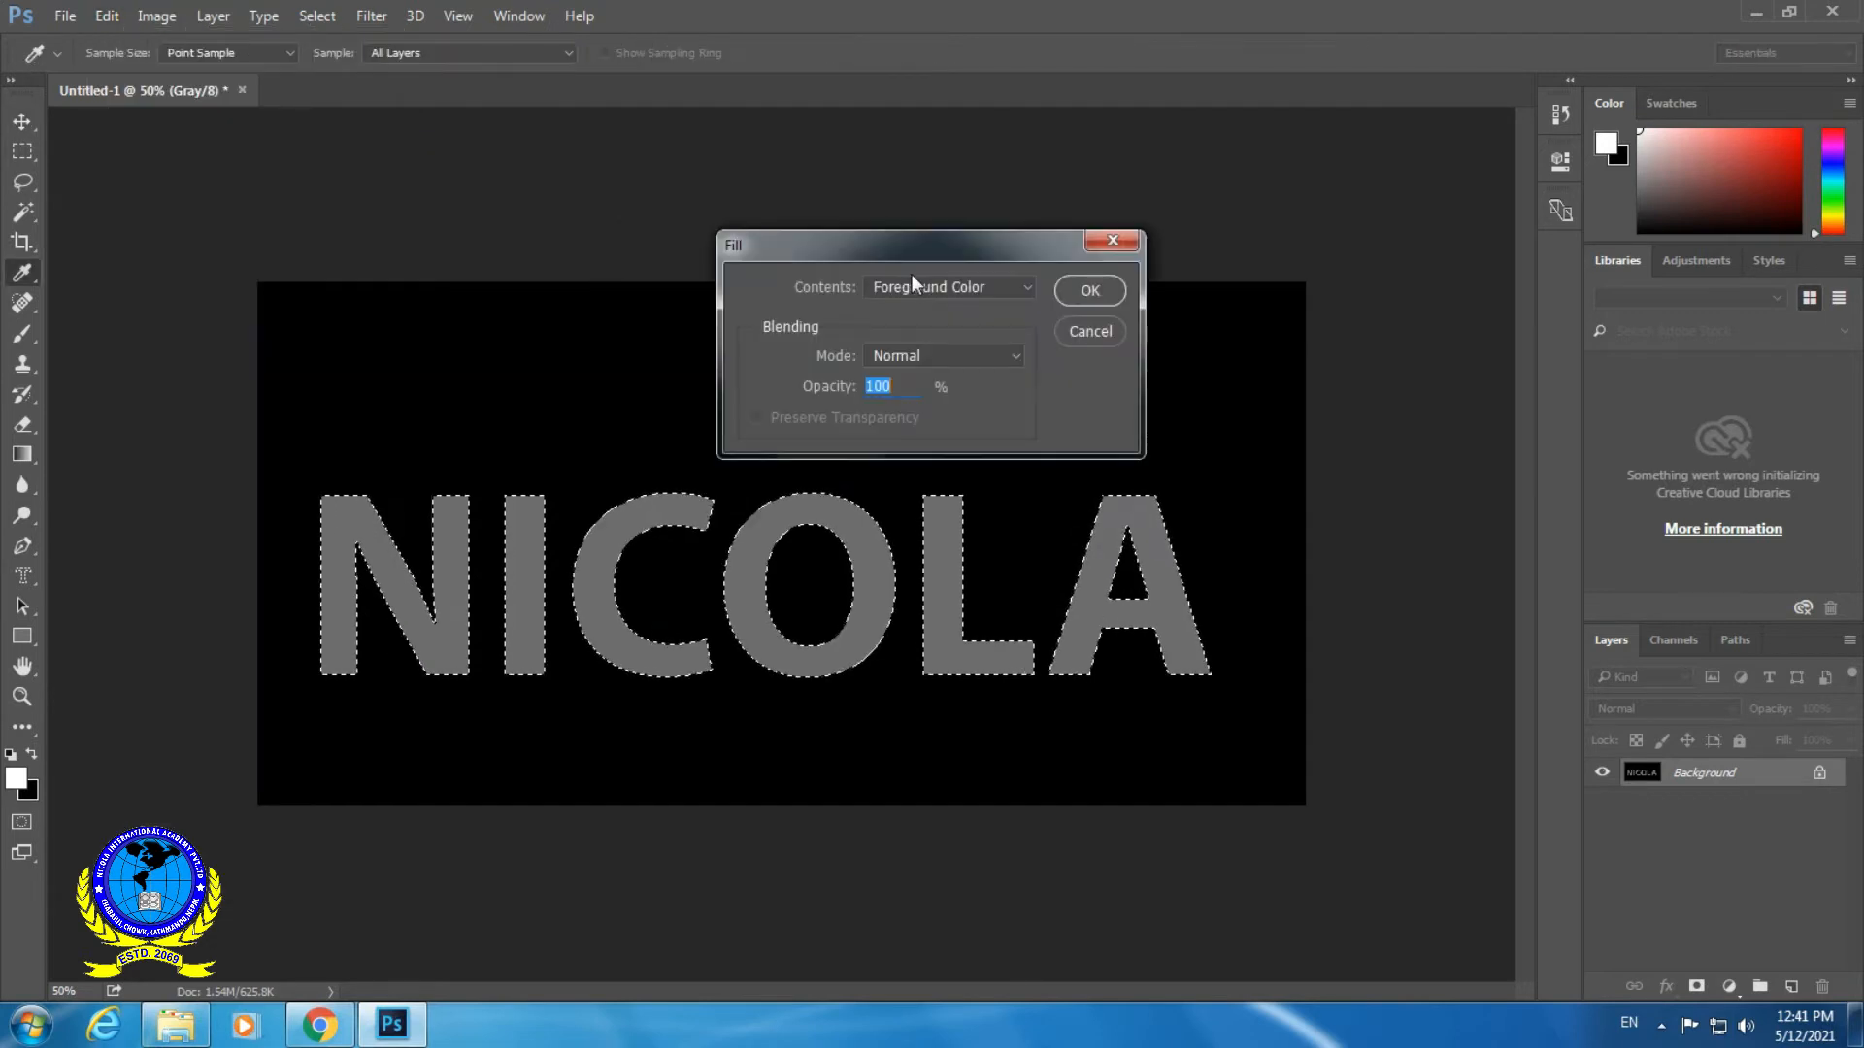
click(947, 291)
click(941, 307)
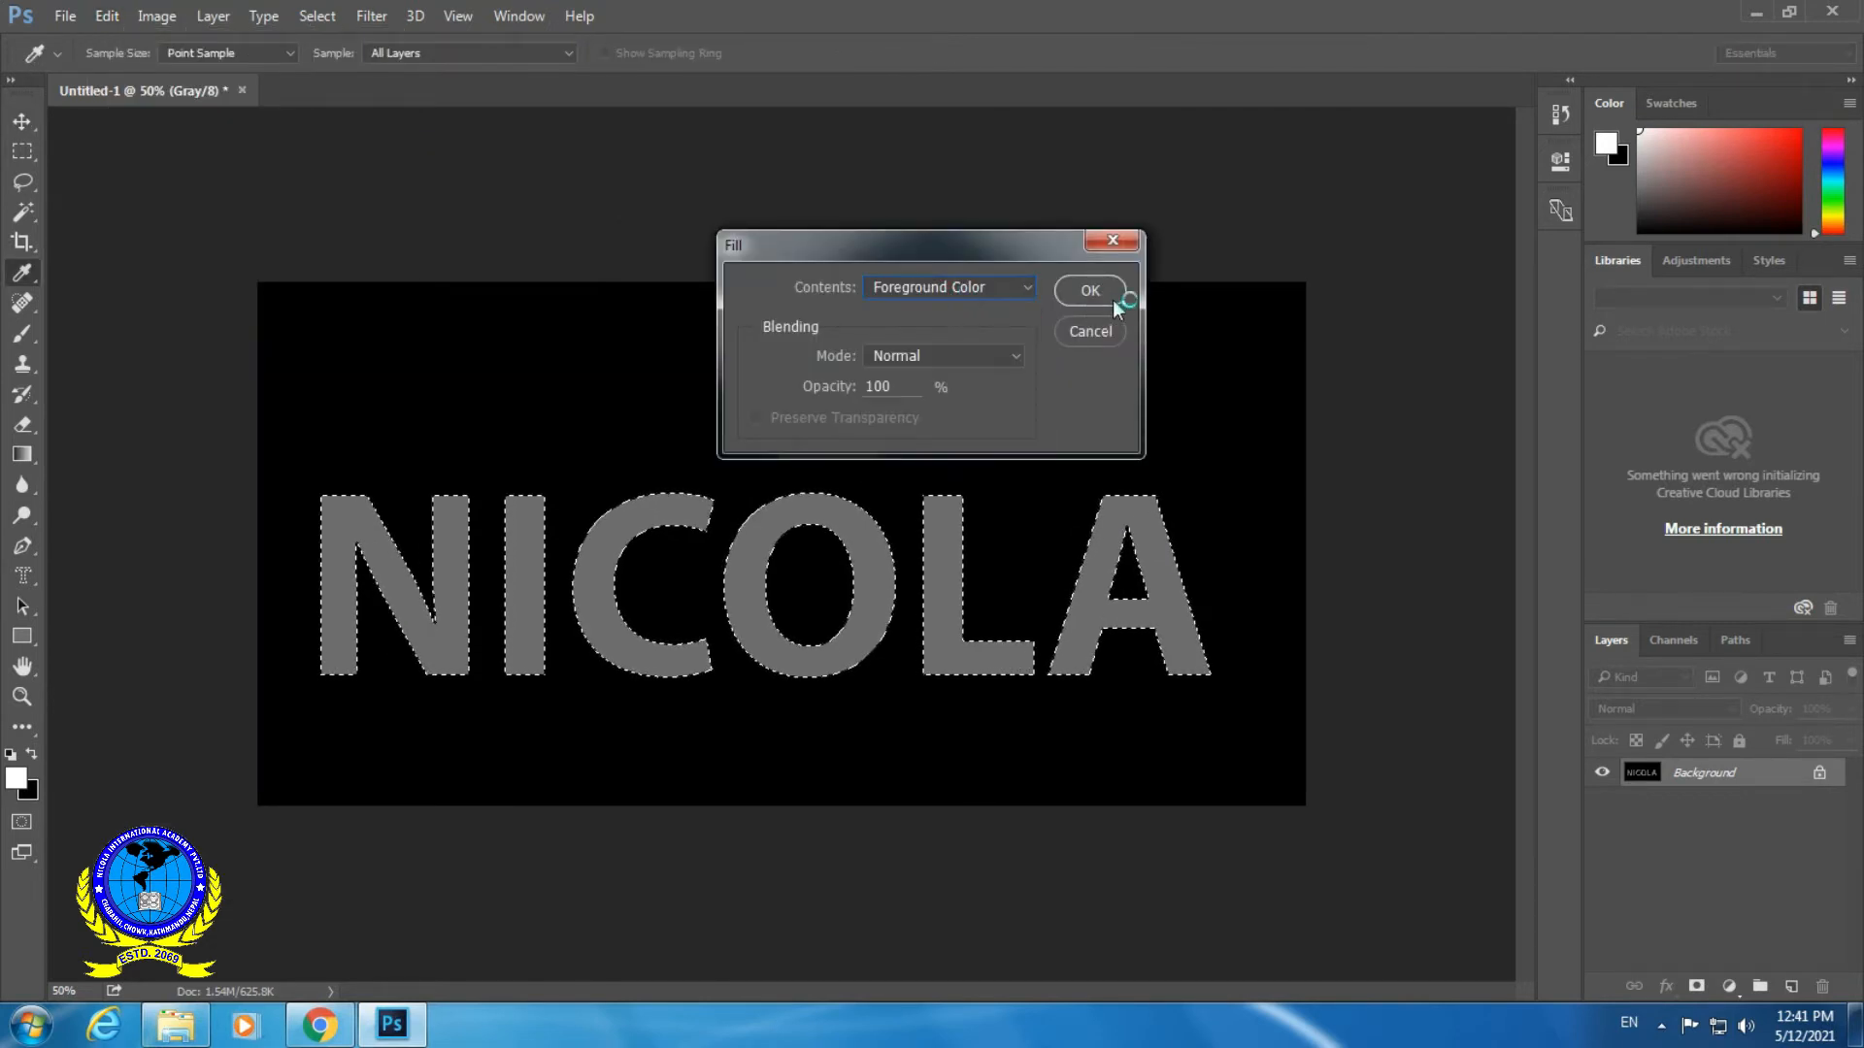
click(1091, 294)
key(v)
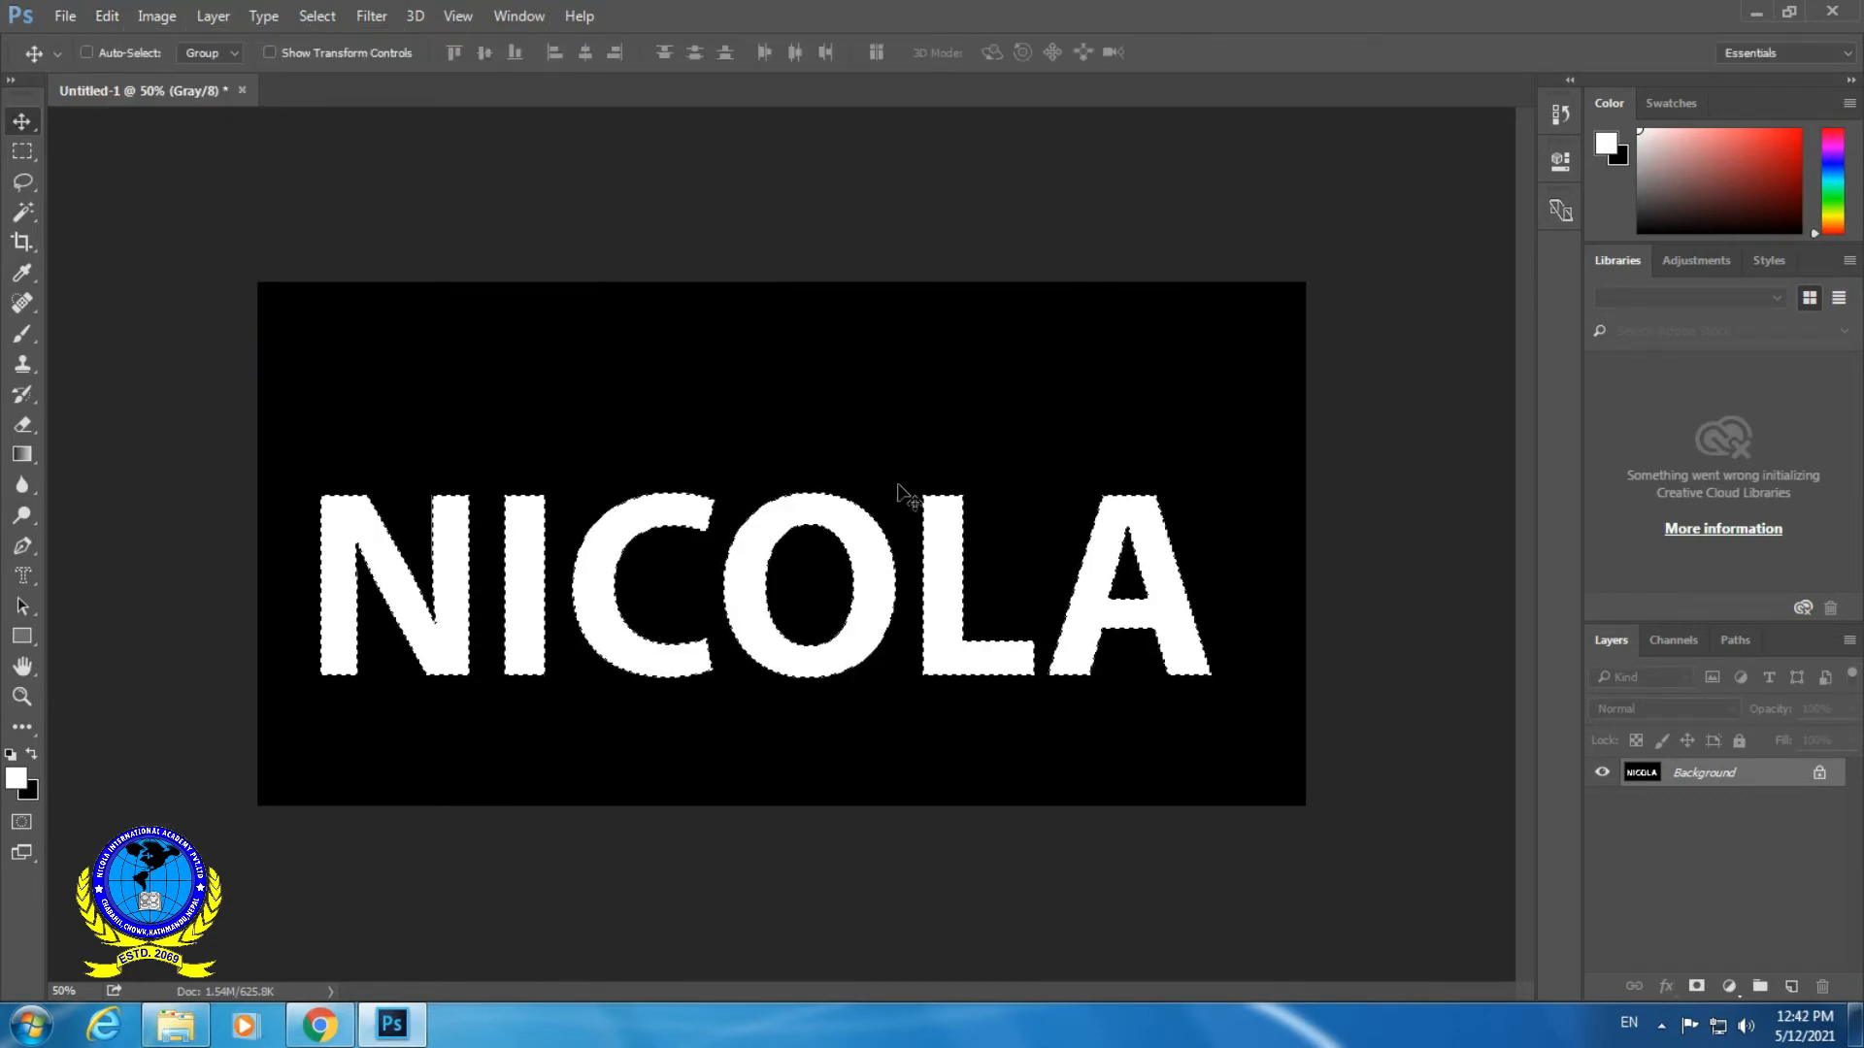
click(317, 15)
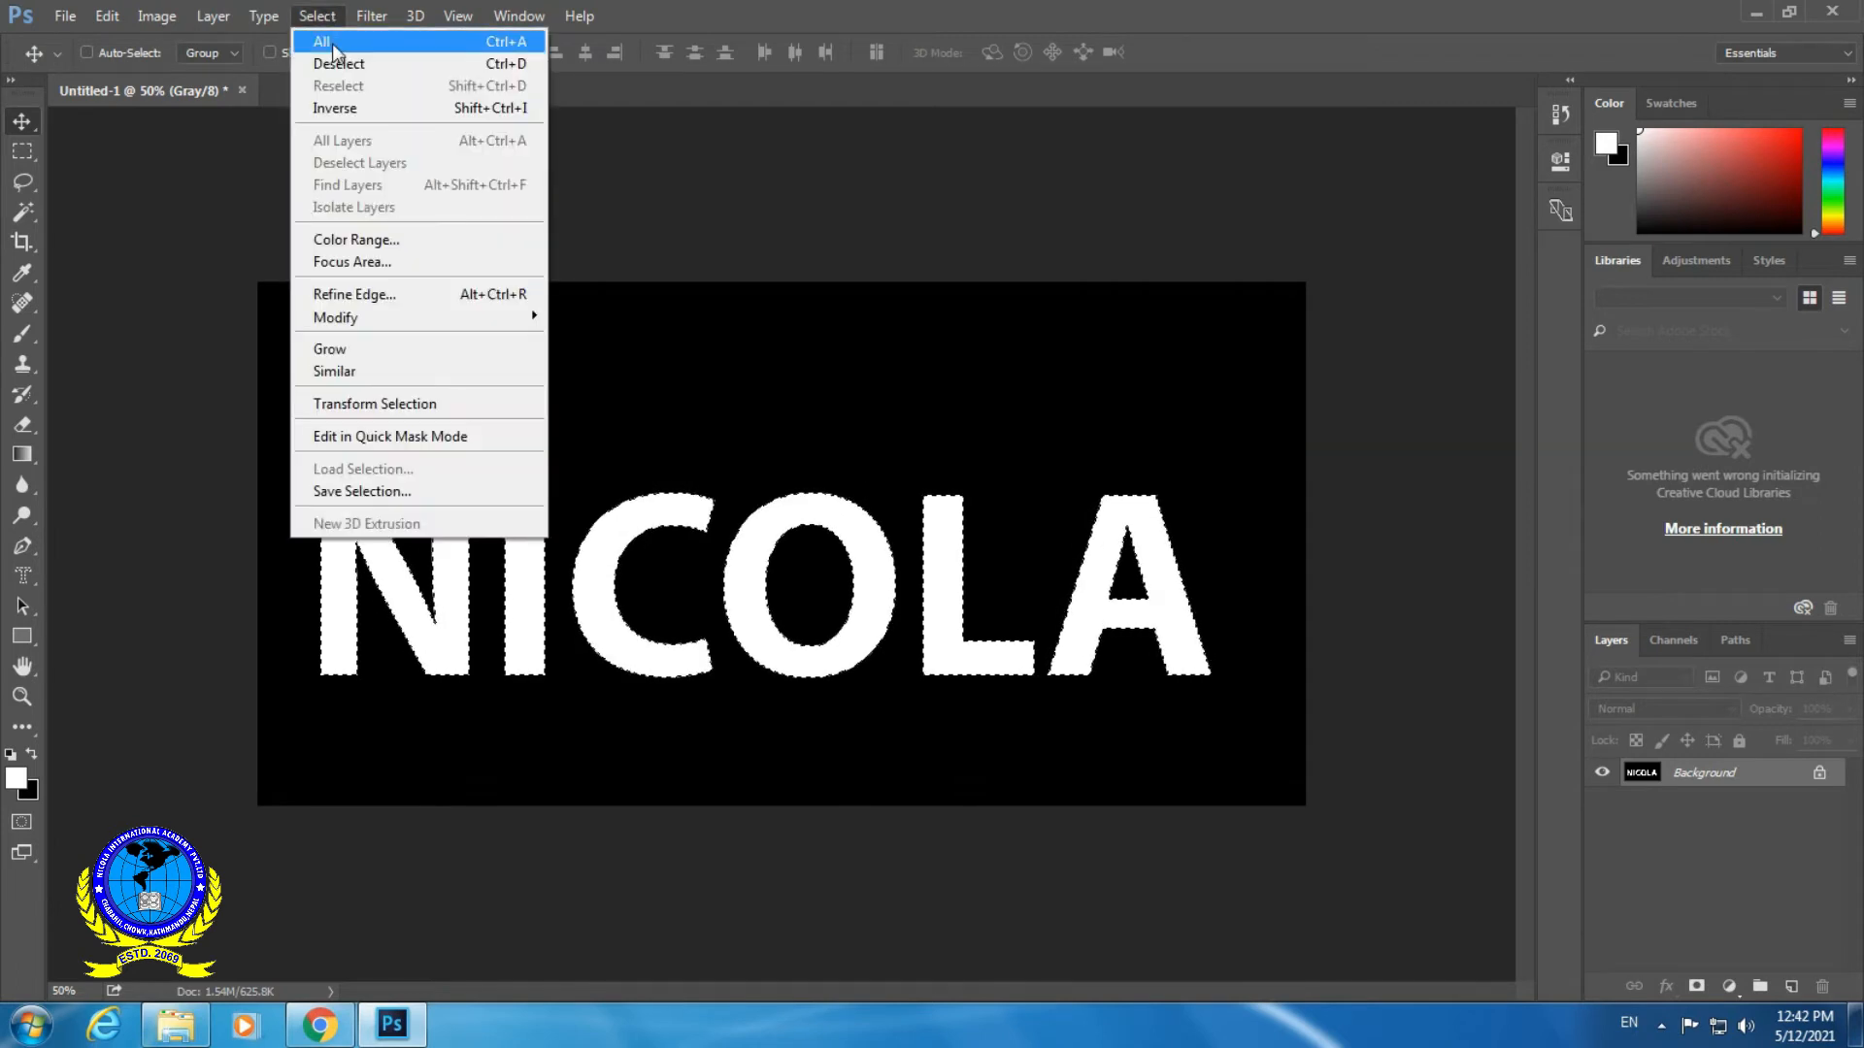
click(356, 65)
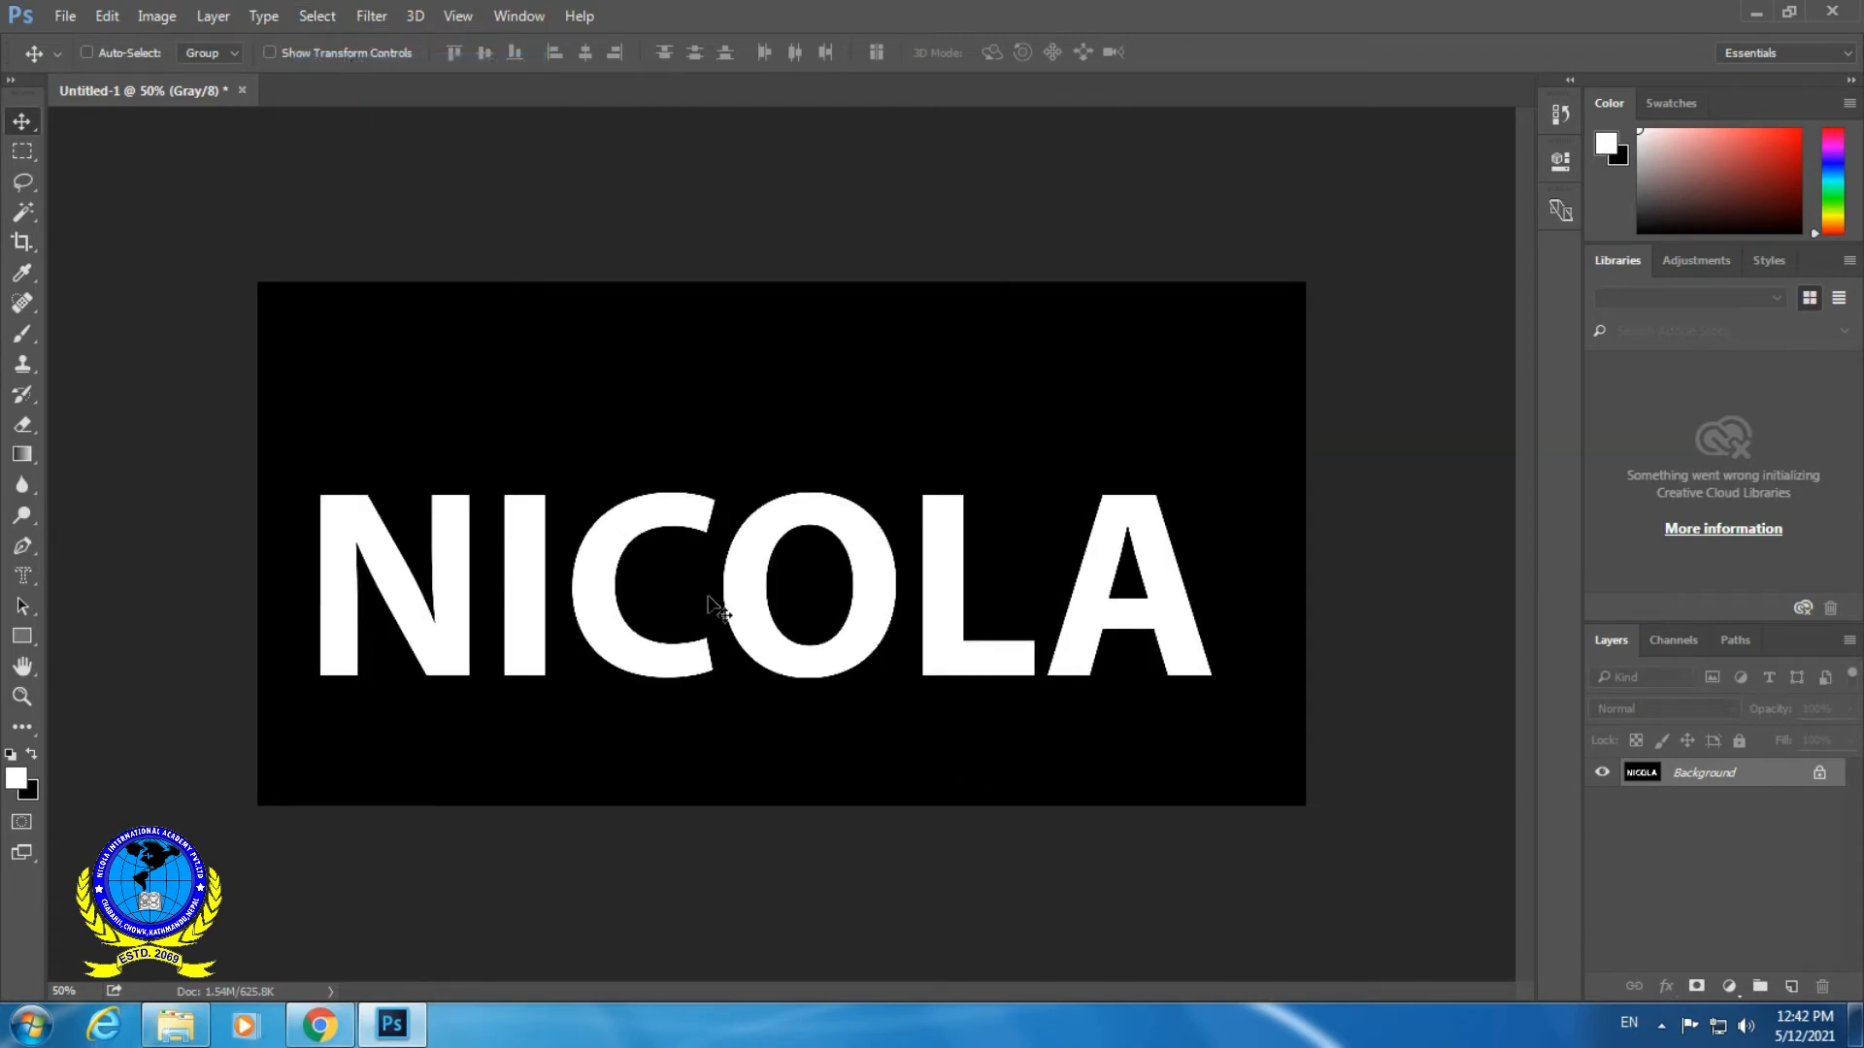
- Rotate the whole image 90° clockwise
click(158, 17)
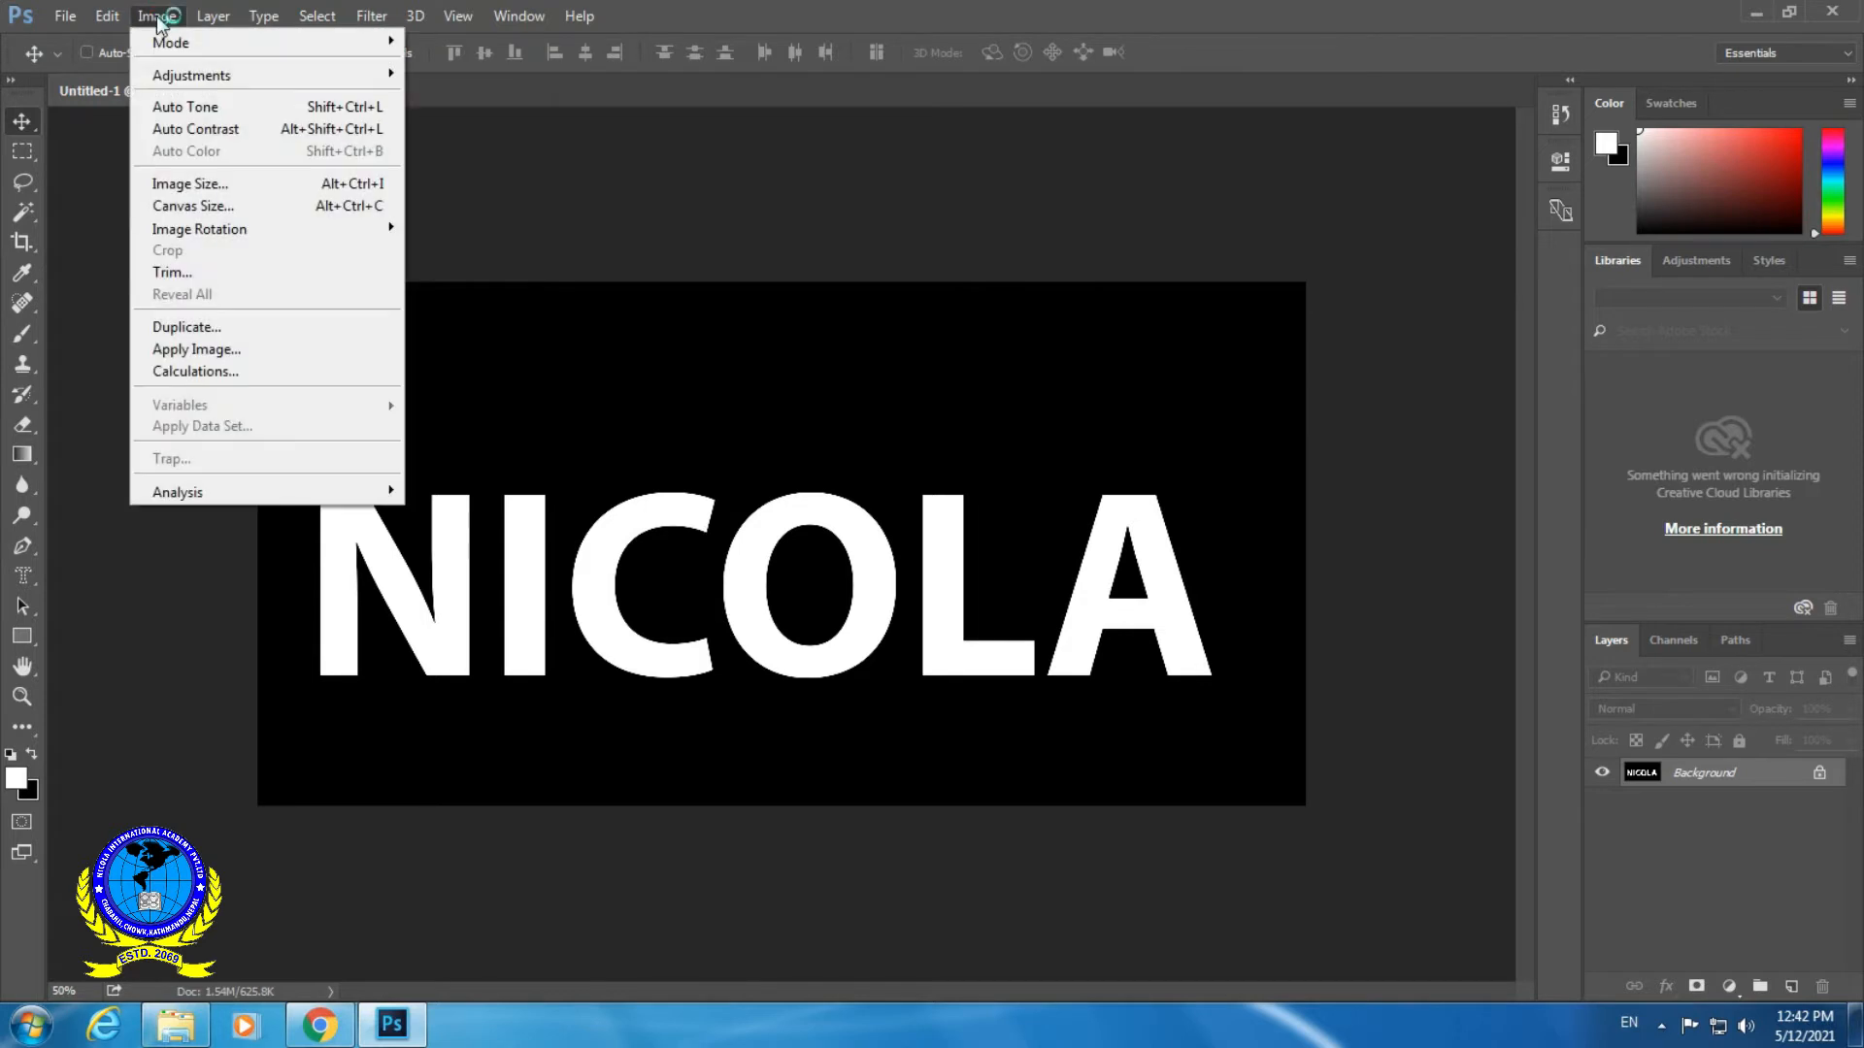
mouse_move(260, 229)
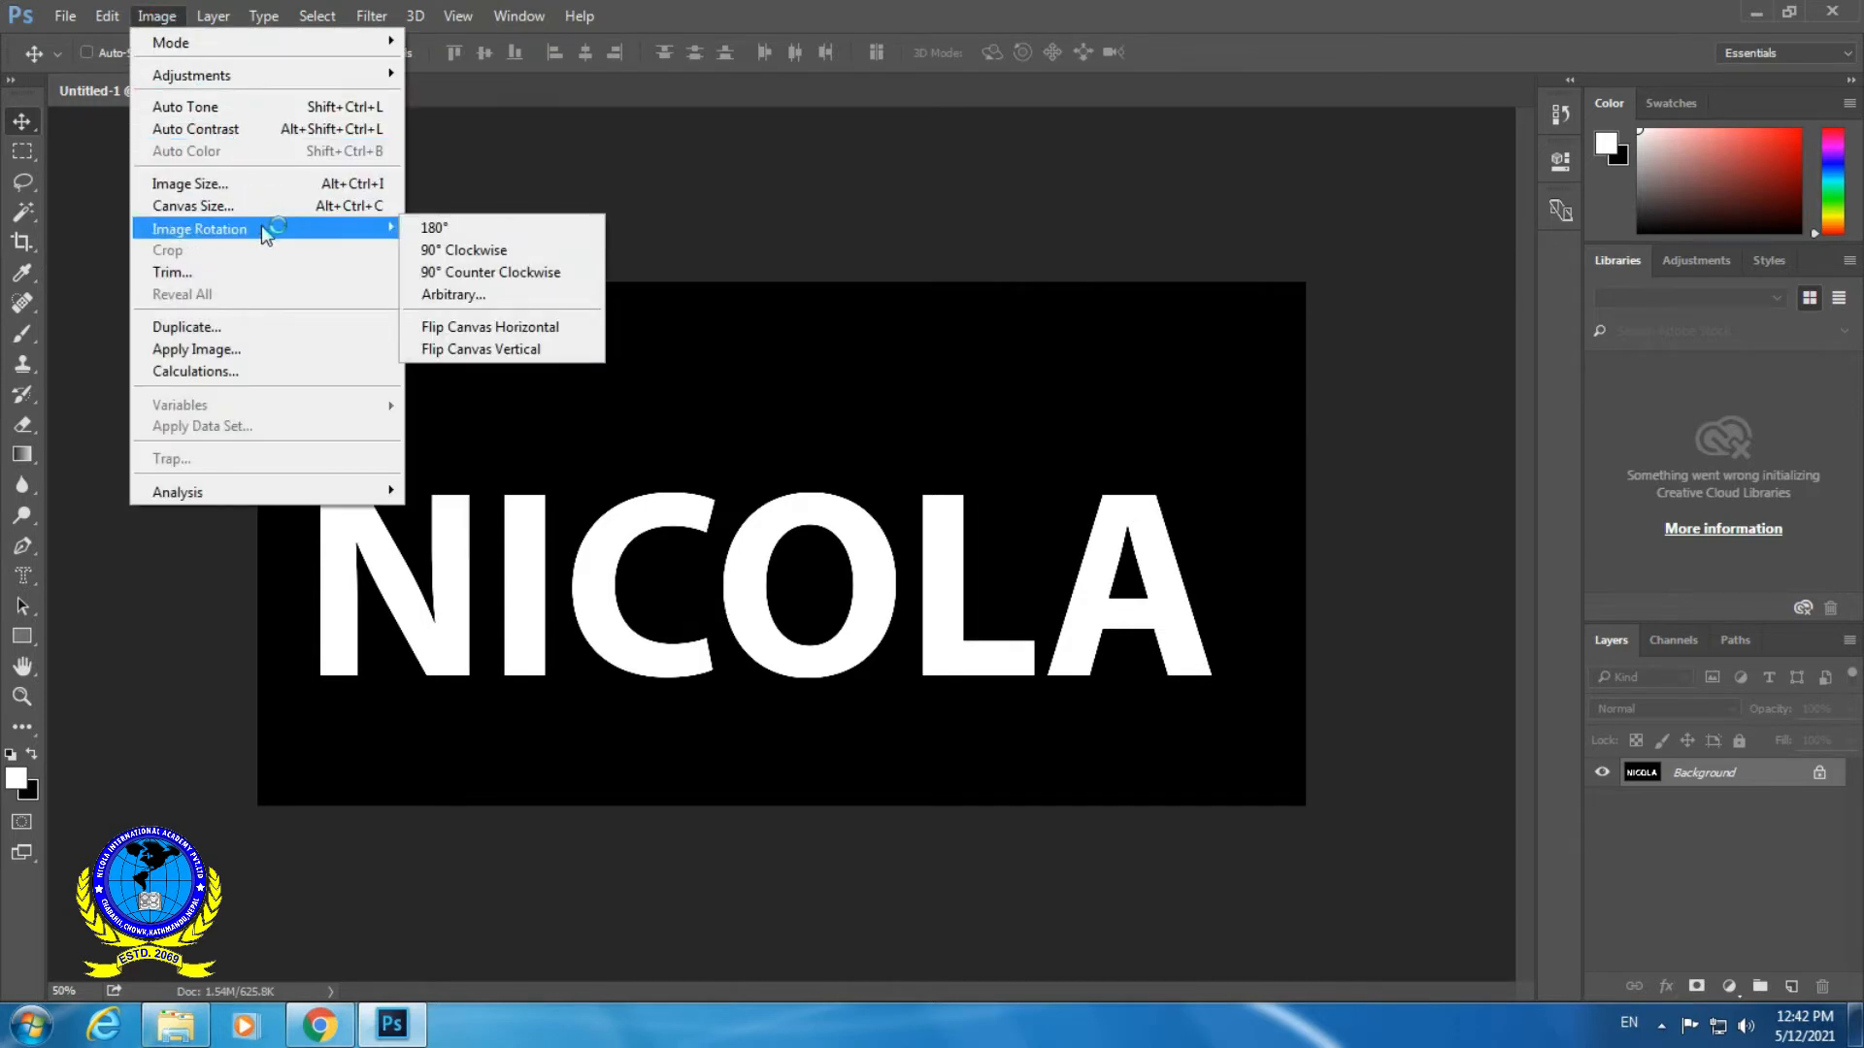
click(507, 254)
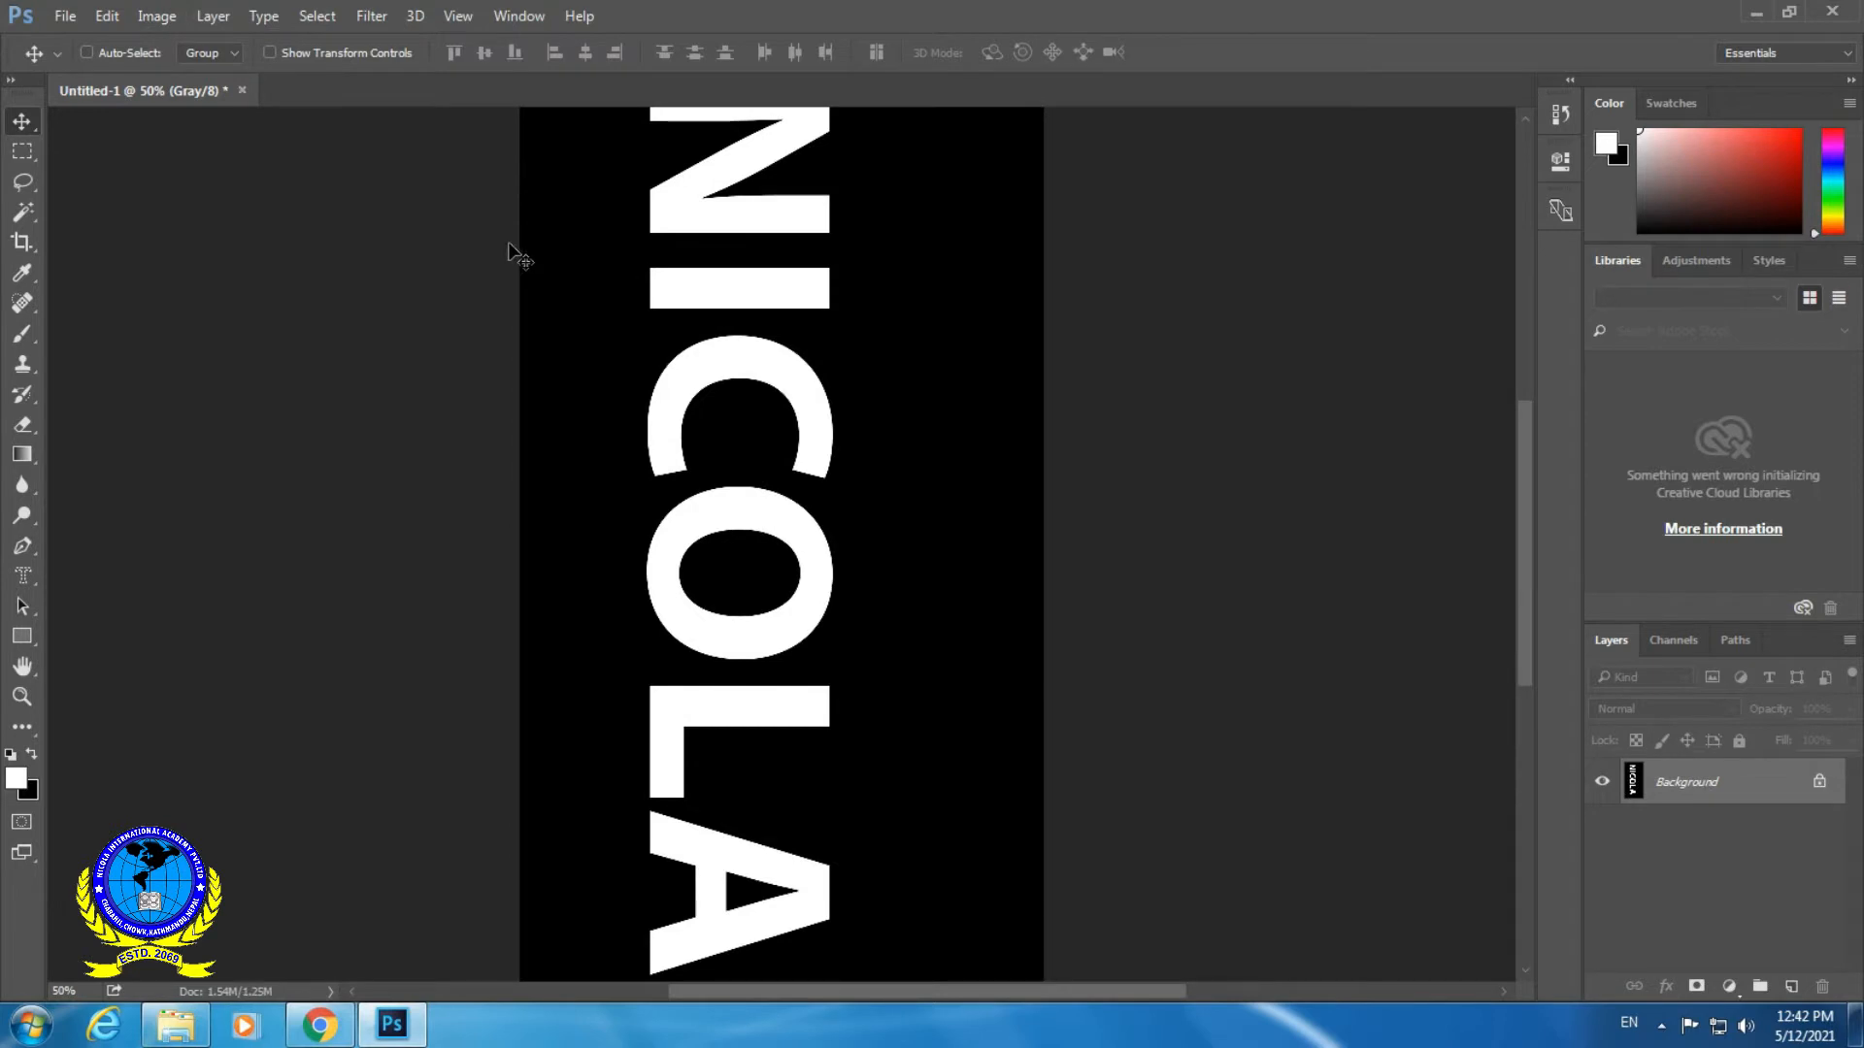
- Apply the Wind filter using the Wind method from the left, and repeat it to lengthen the streaks on the letters
click(381, 17)
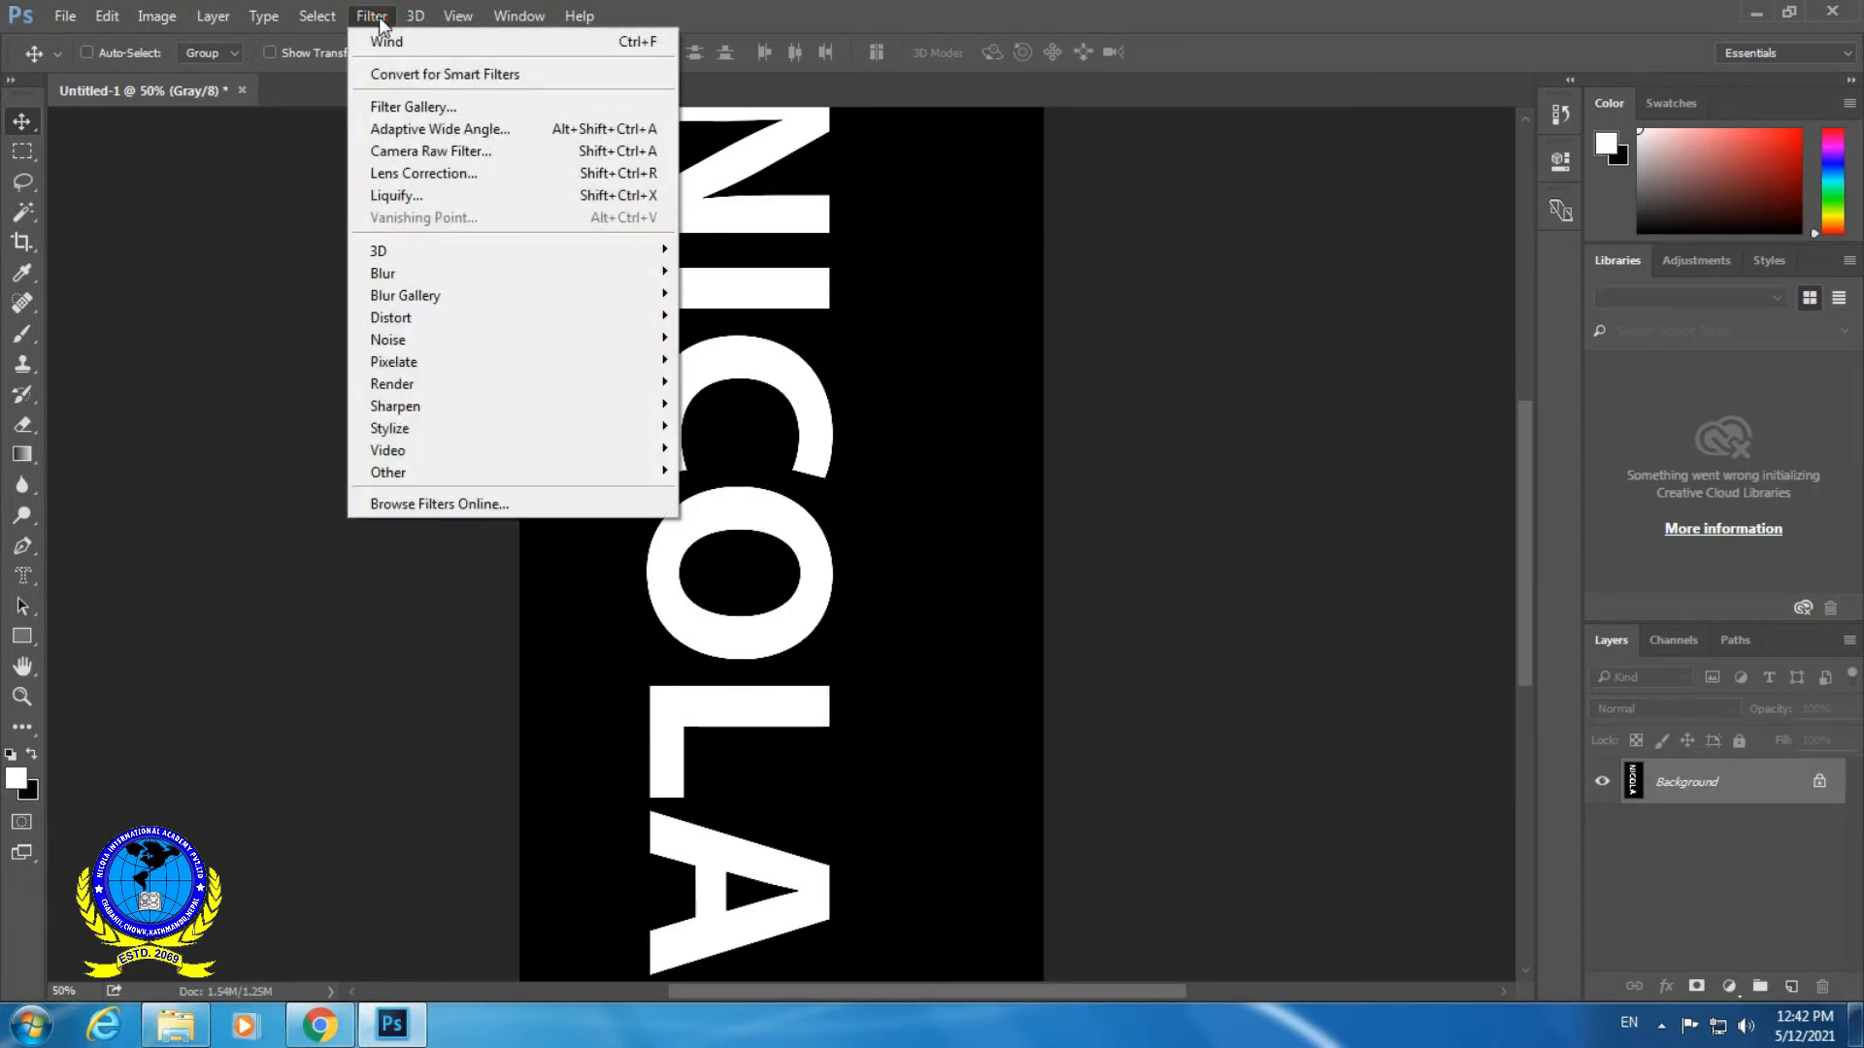
mouse_move(462, 427)
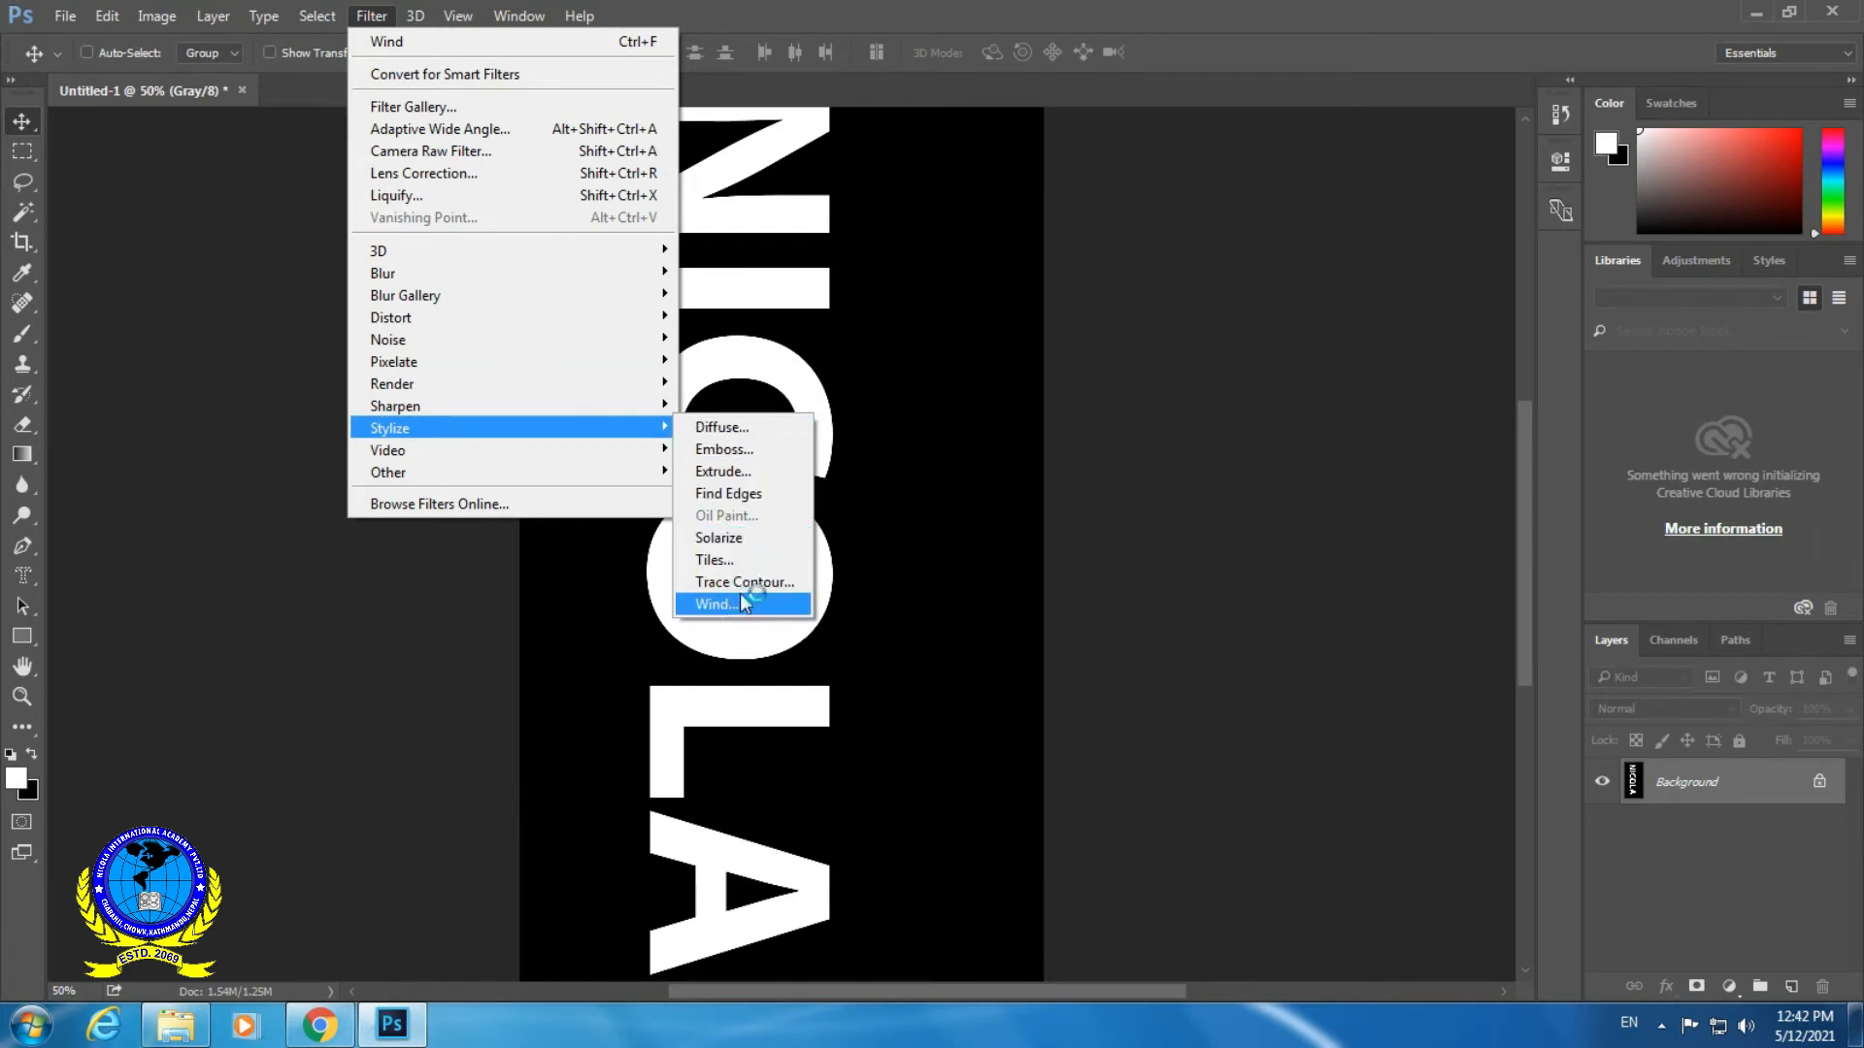
click(716, 604)
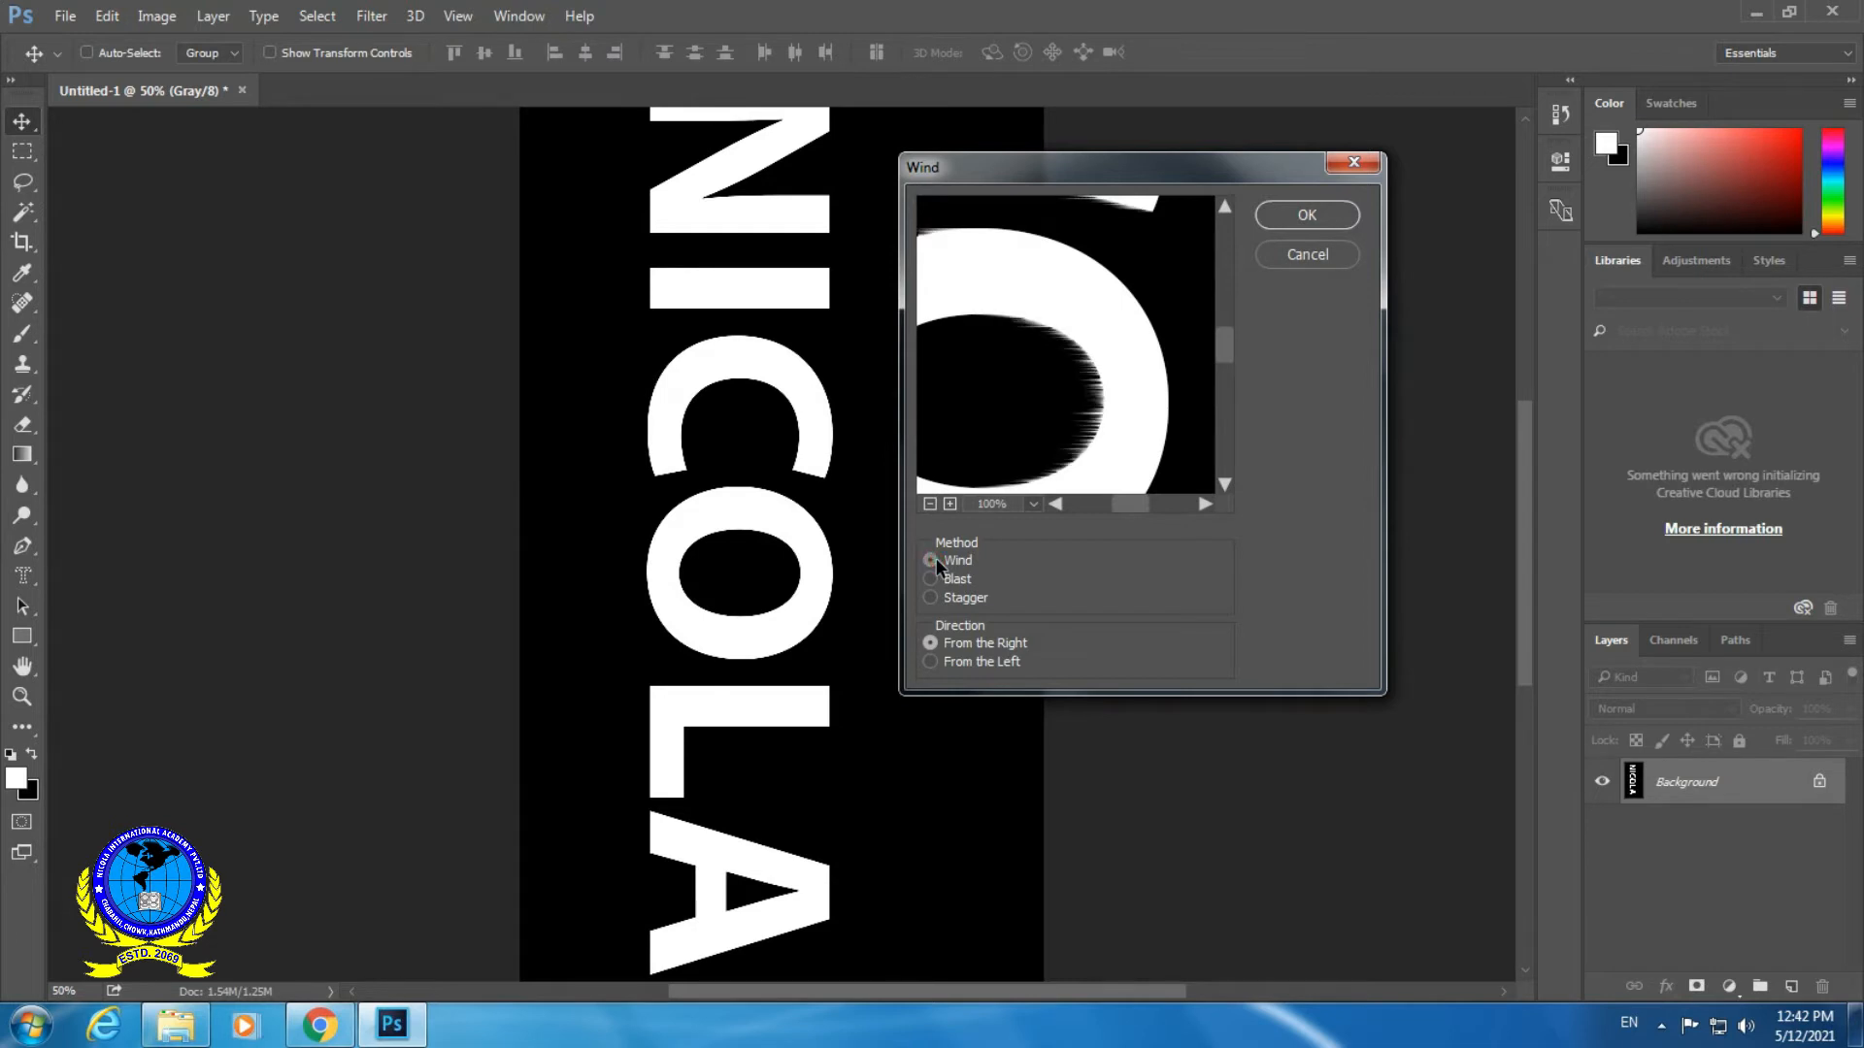
click(930, 662)
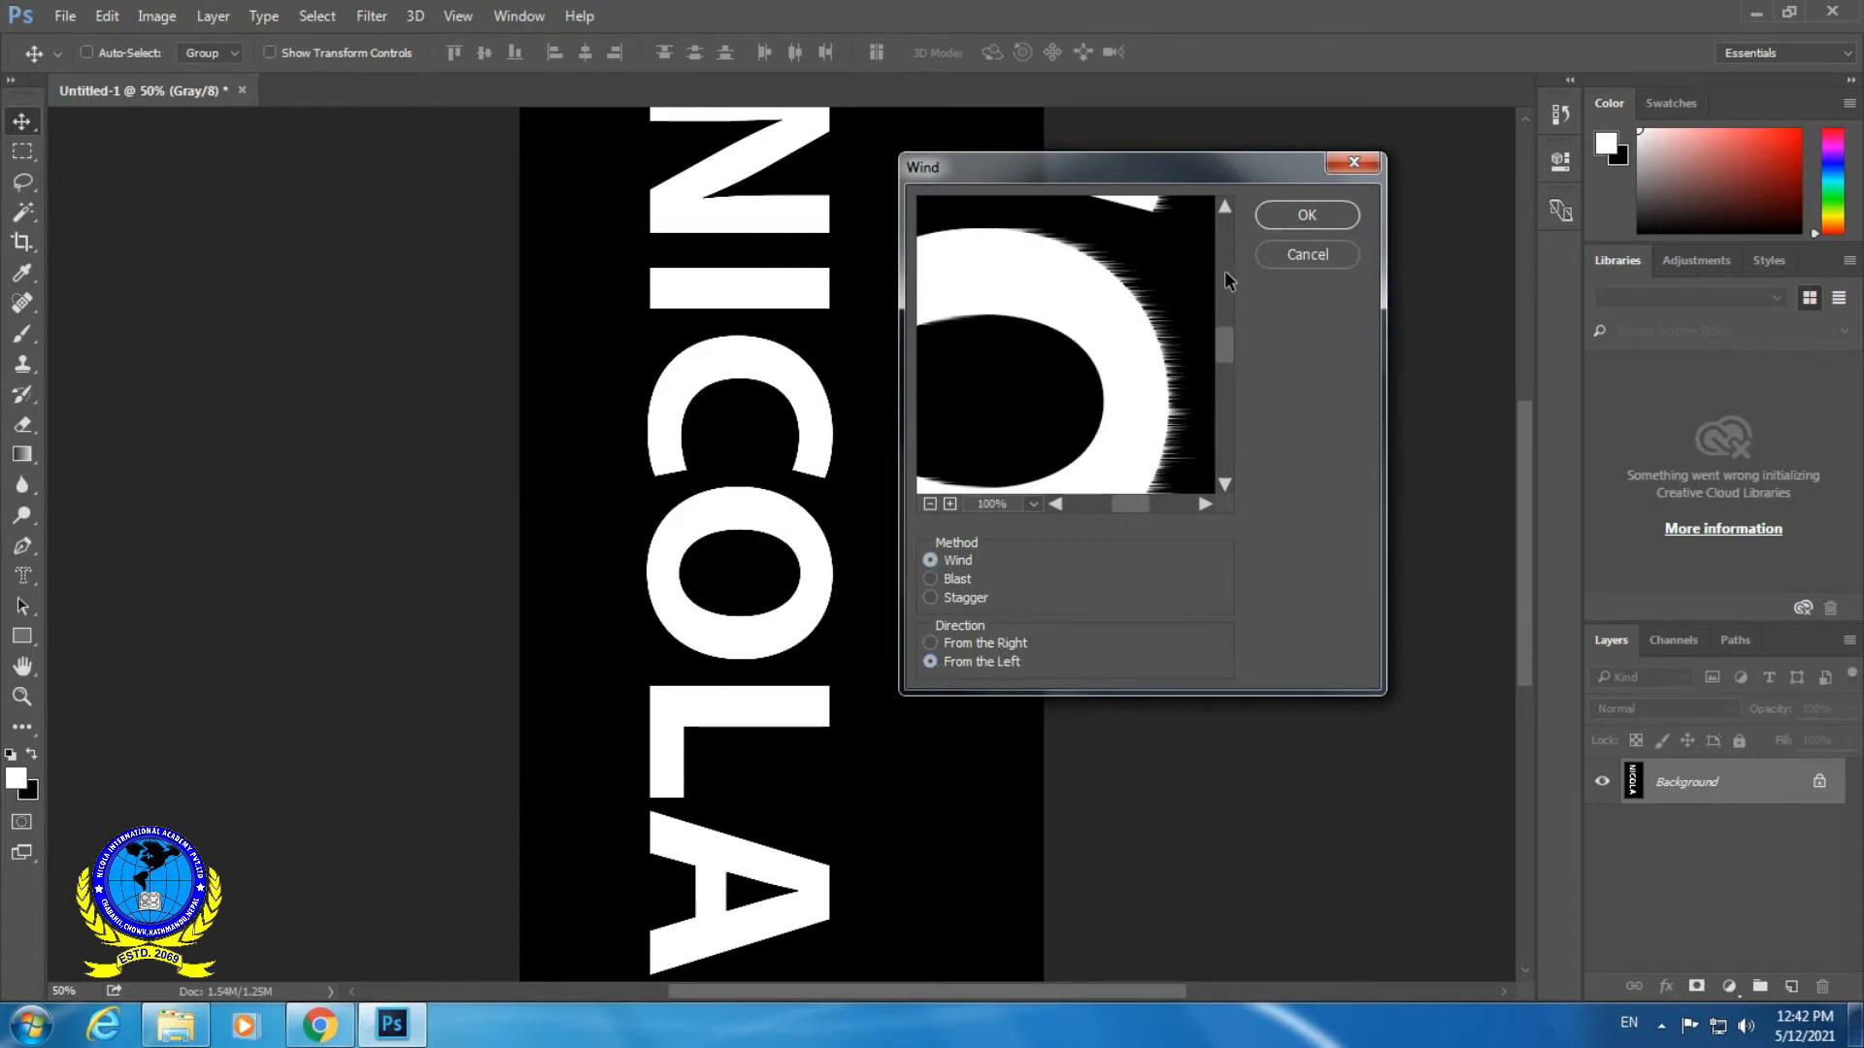
click(1306, 214)
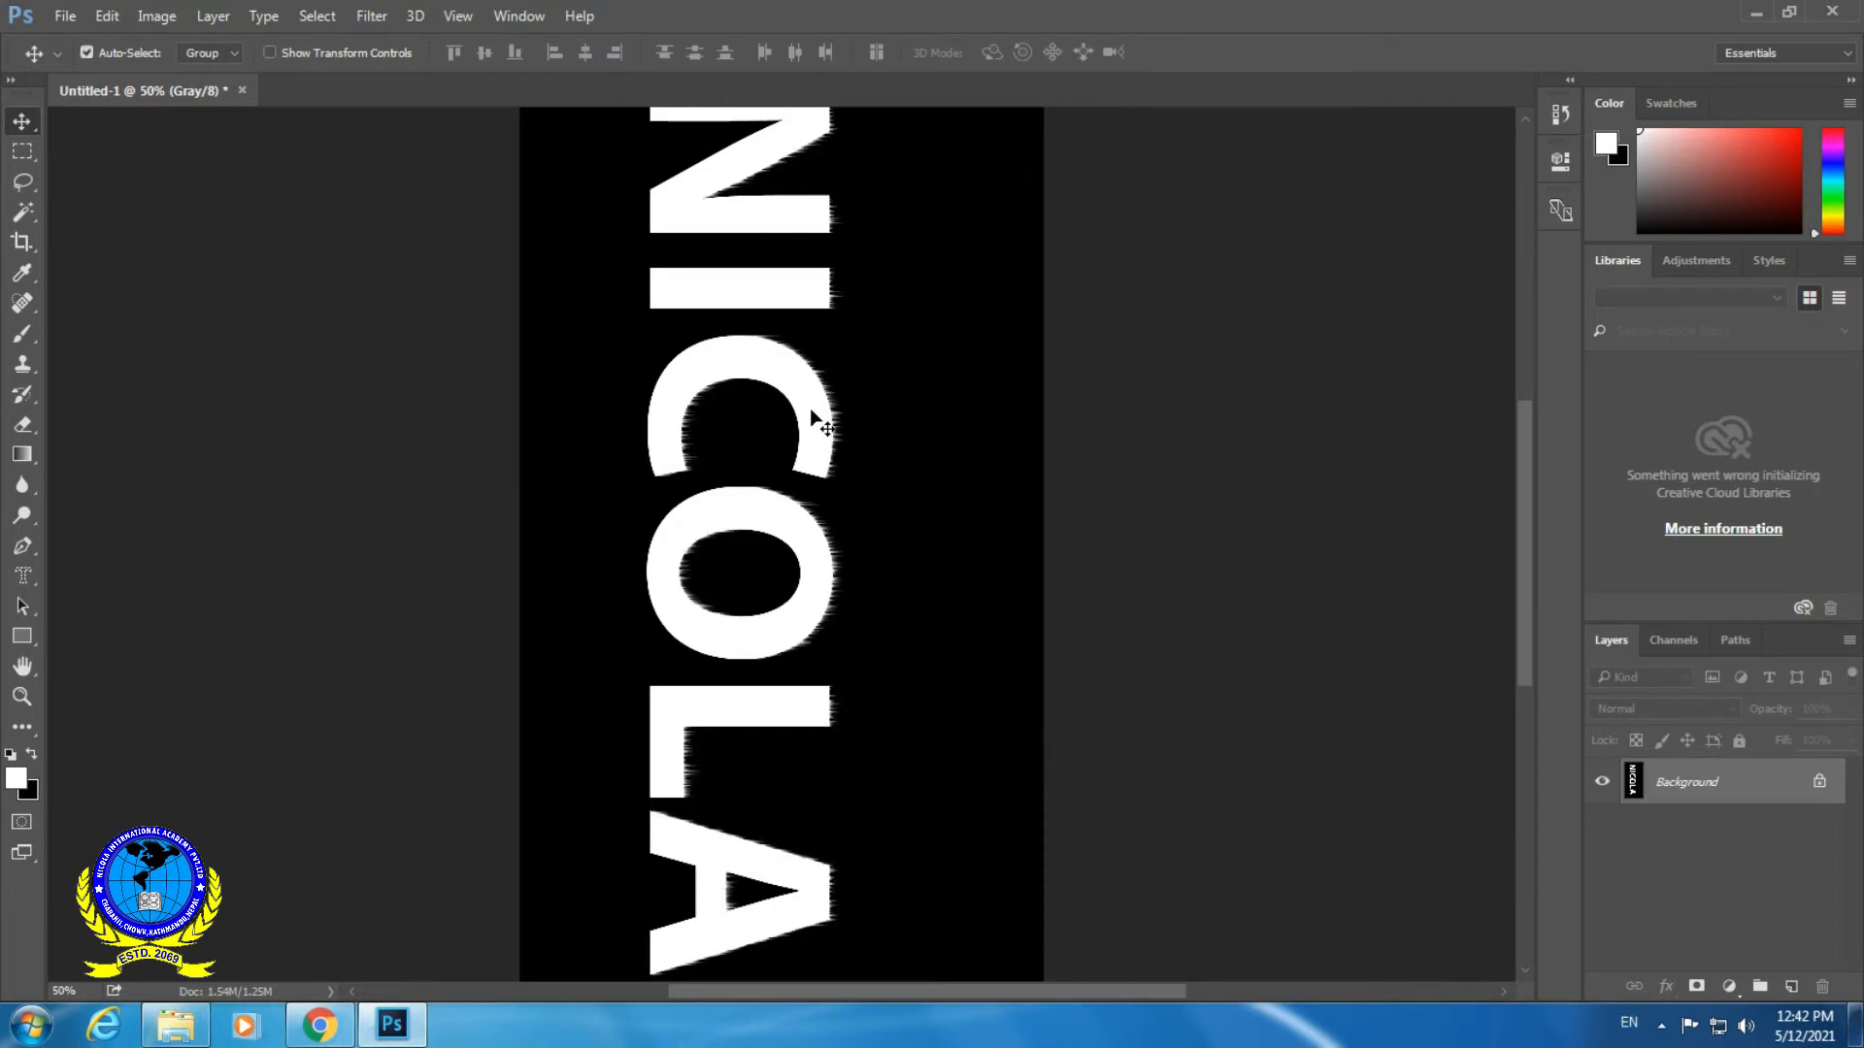
key(ctrl+f)
key(ctrl+f)
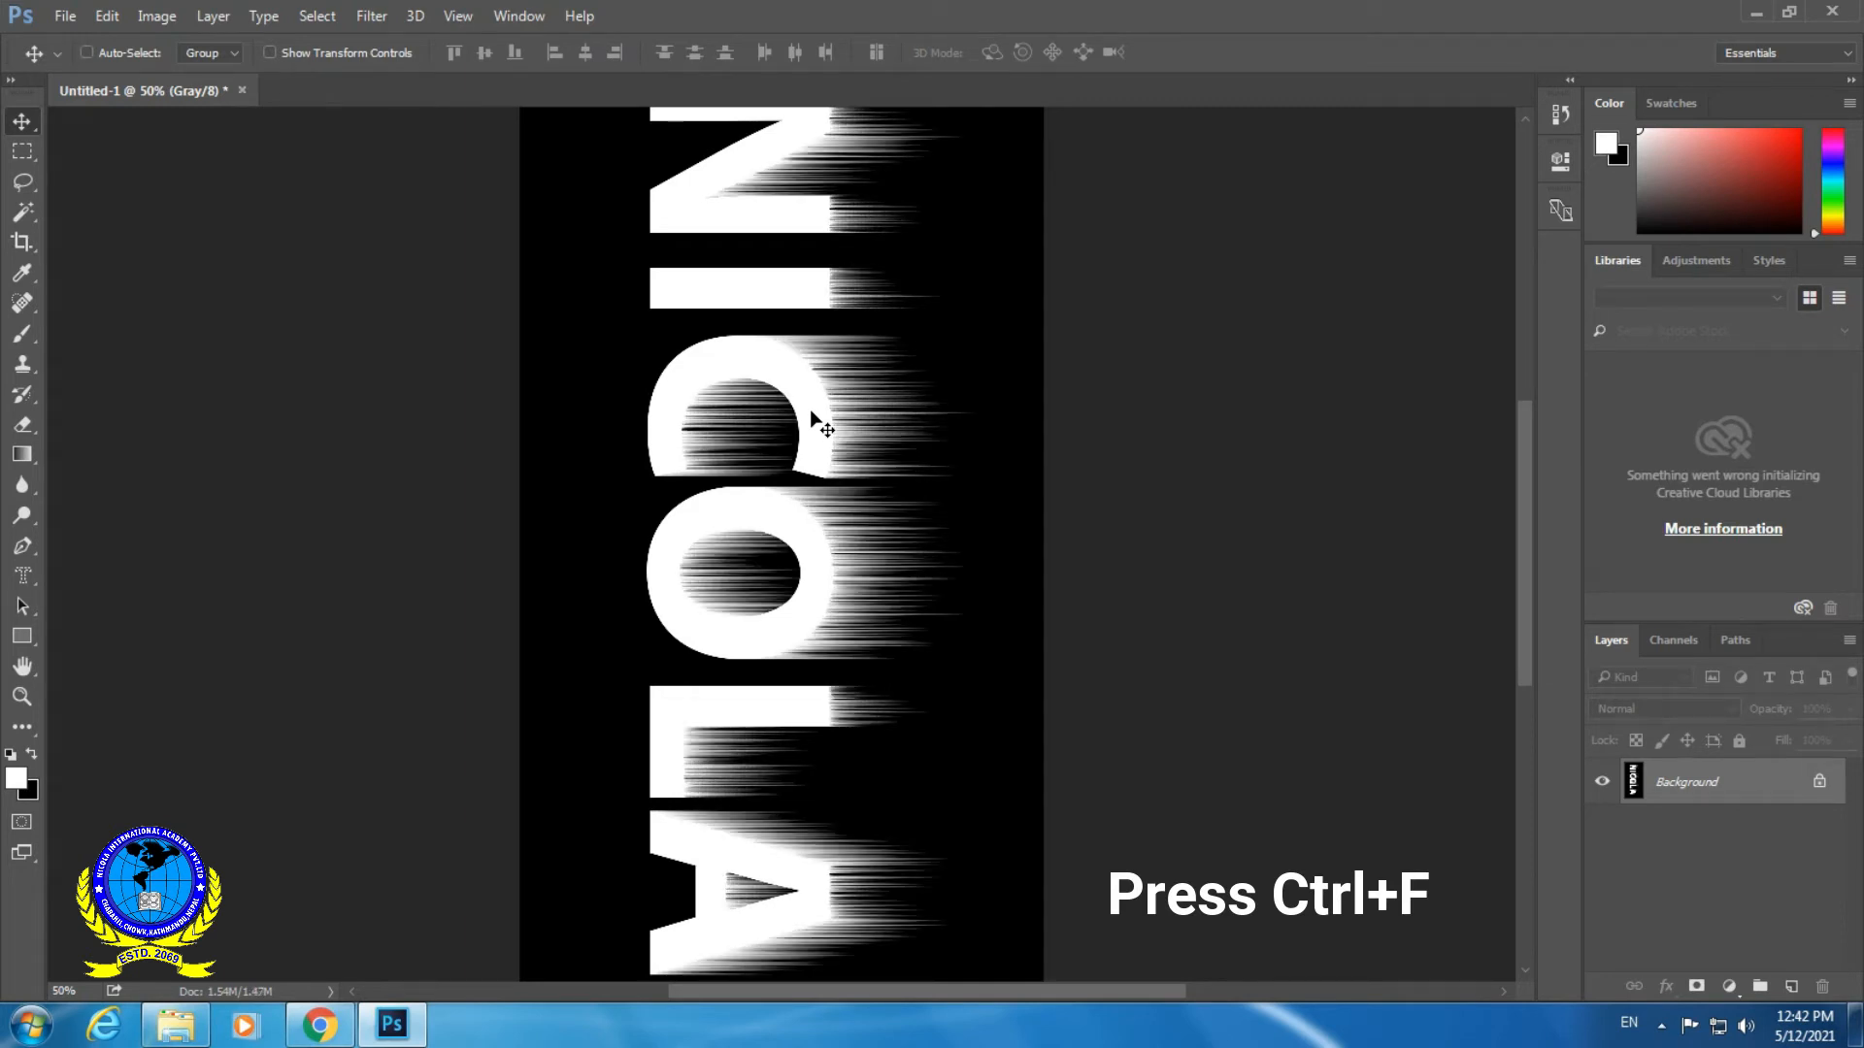
- Distort the streaked letters with the Ripple filter at 118% amount and Medium size, keeping a single application
click(383, 23)
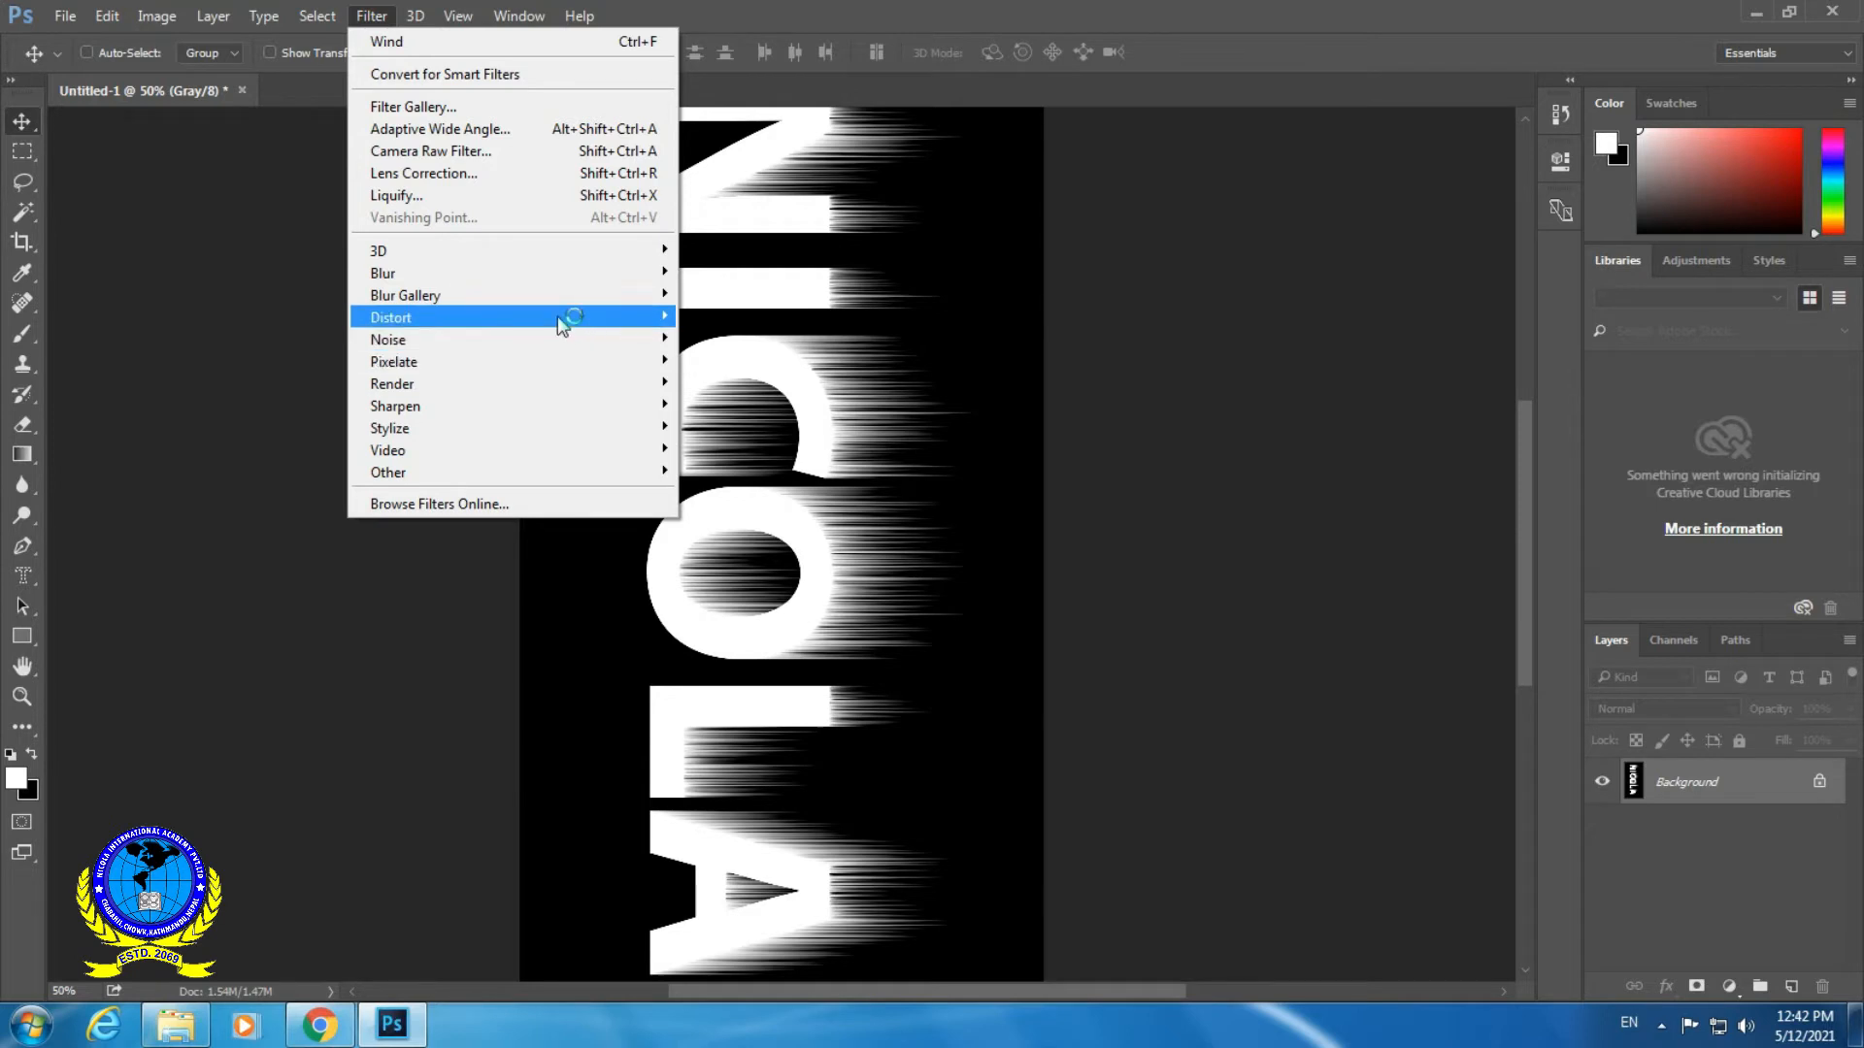
mouse_move(557, 317)
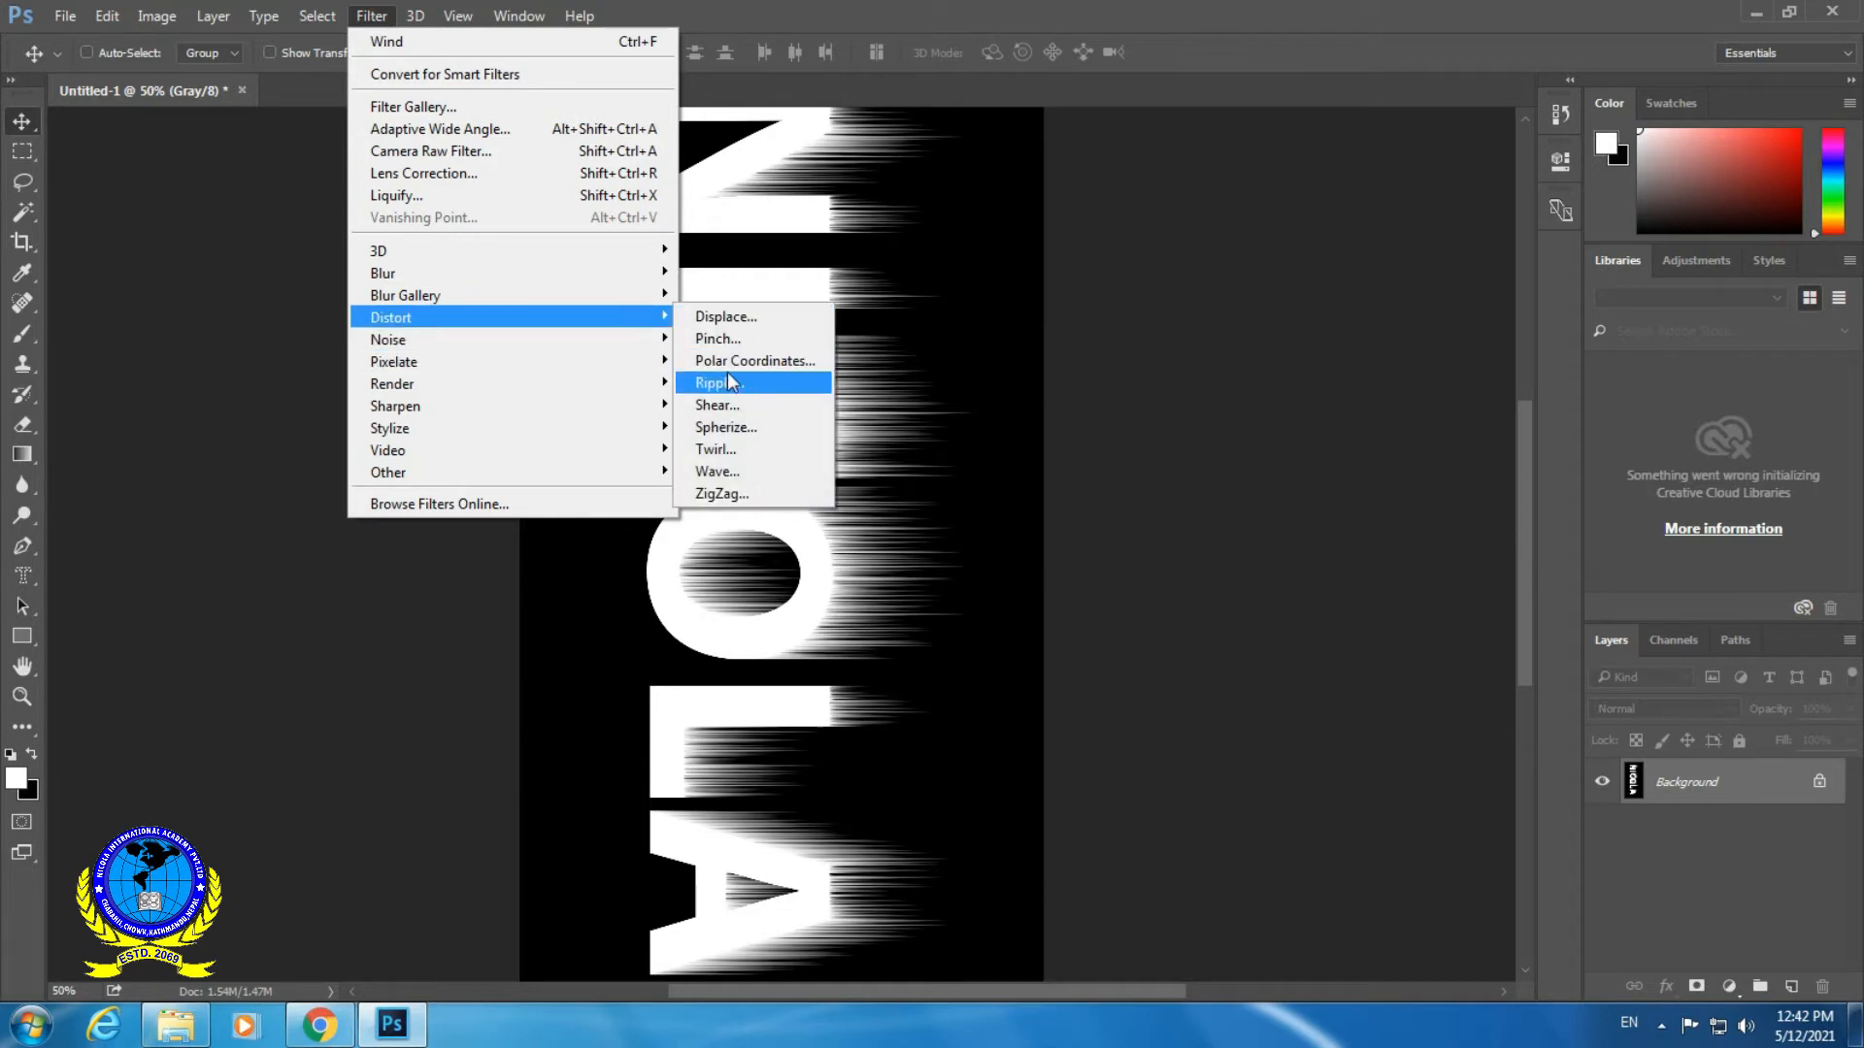
click(757, 383)
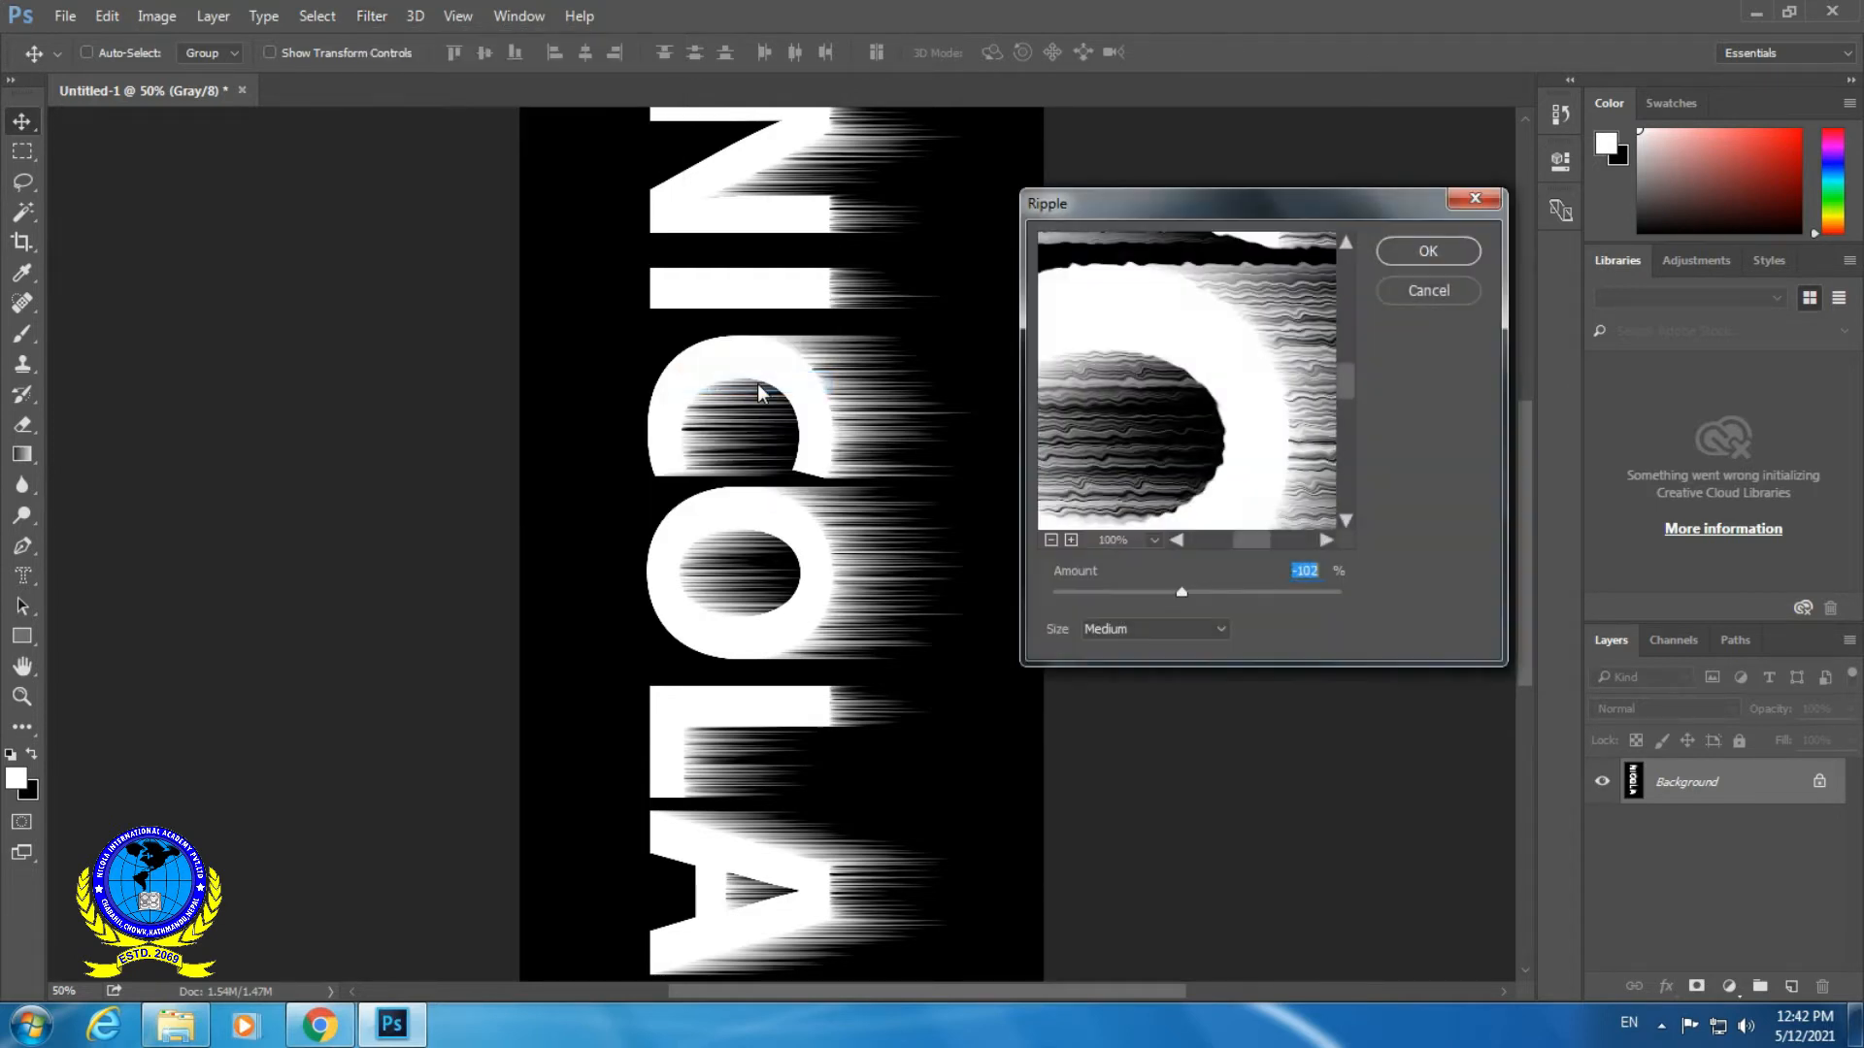
mouse_move(1184, 590)
mouse_down()
mouse_move(1169, 591)
mouse_move(1216, 594)
mouse_up()
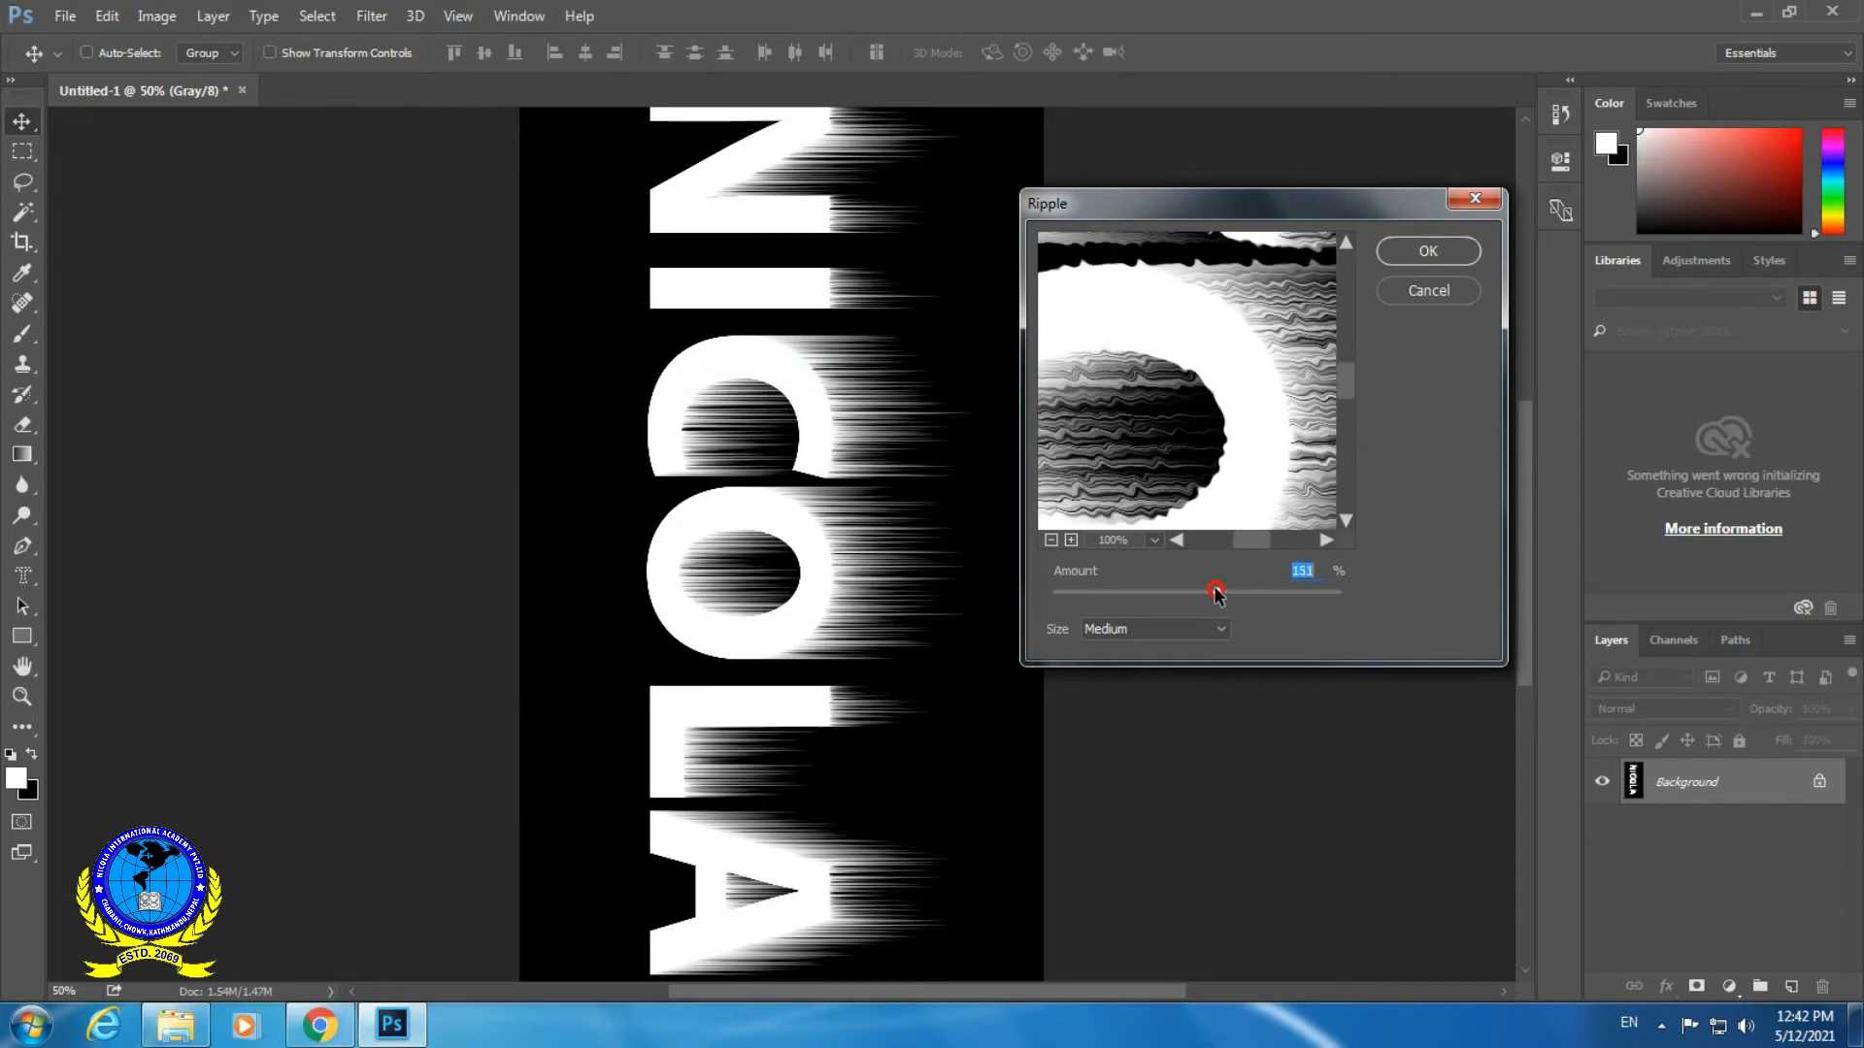
click(1435, 249)
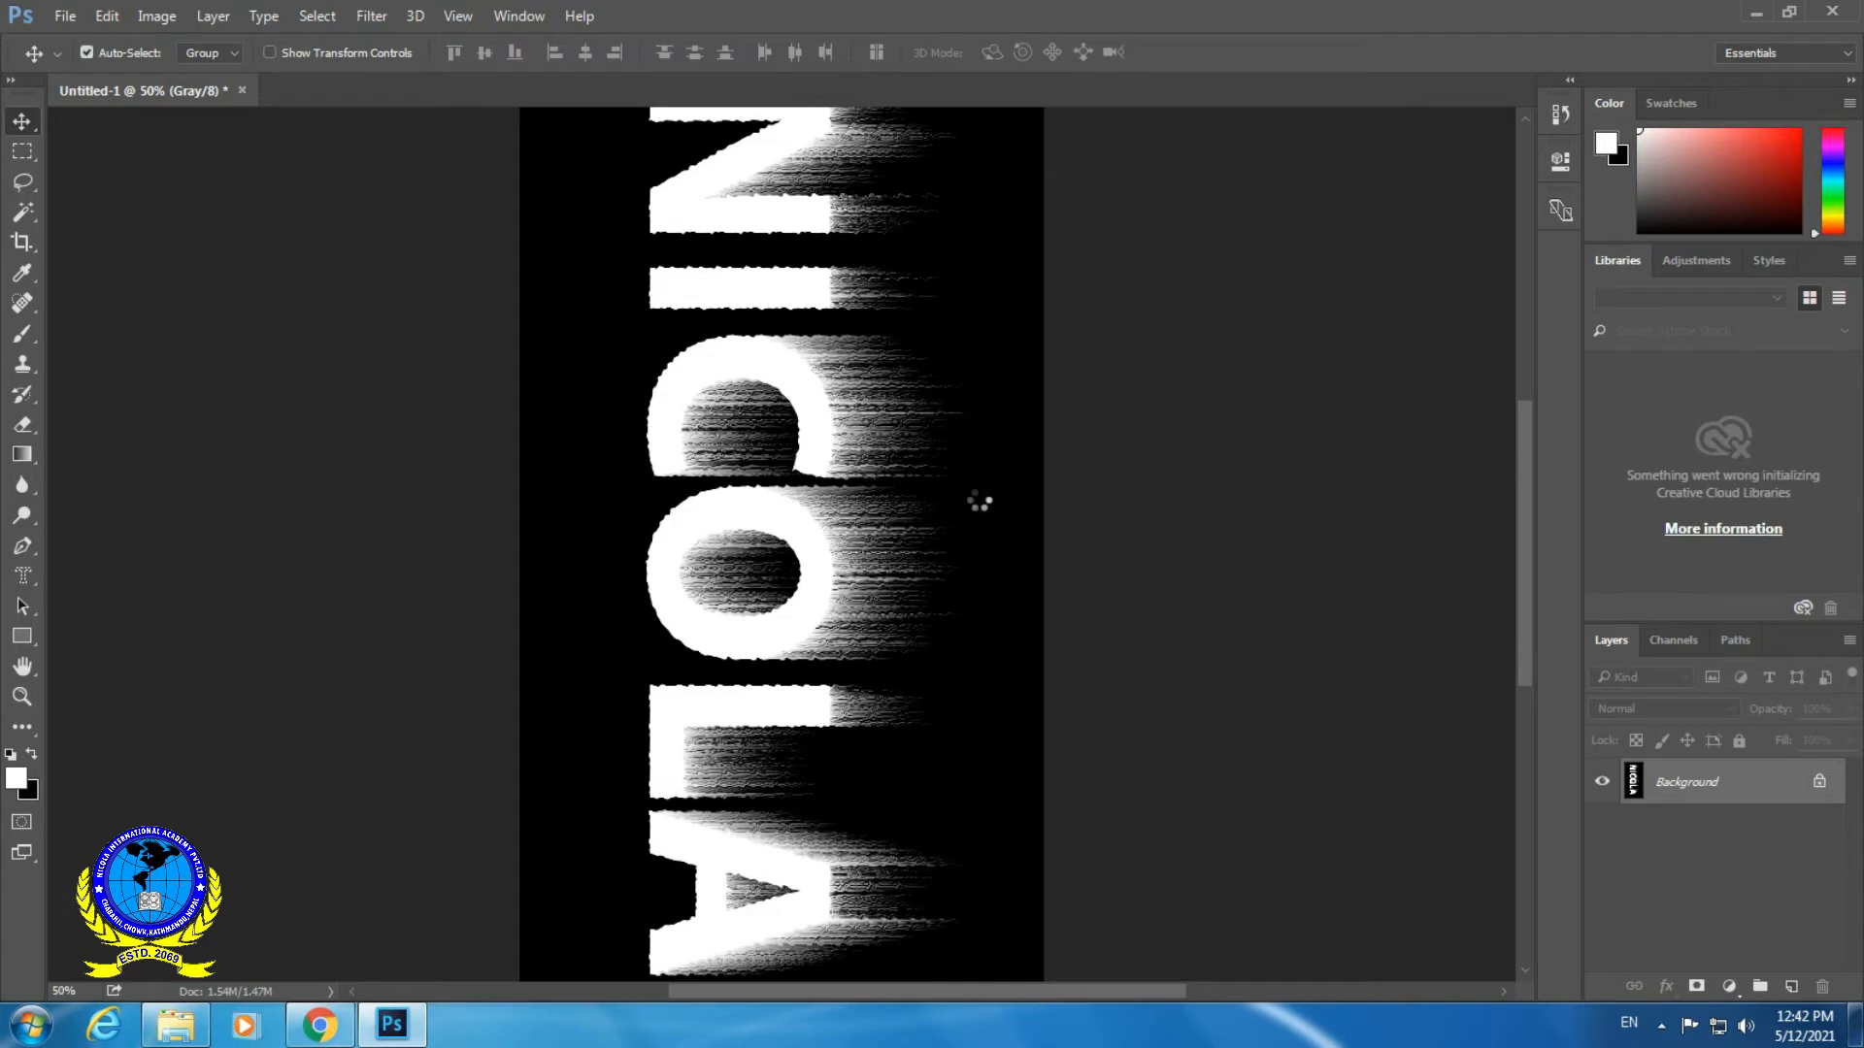
key(ctrl+f)
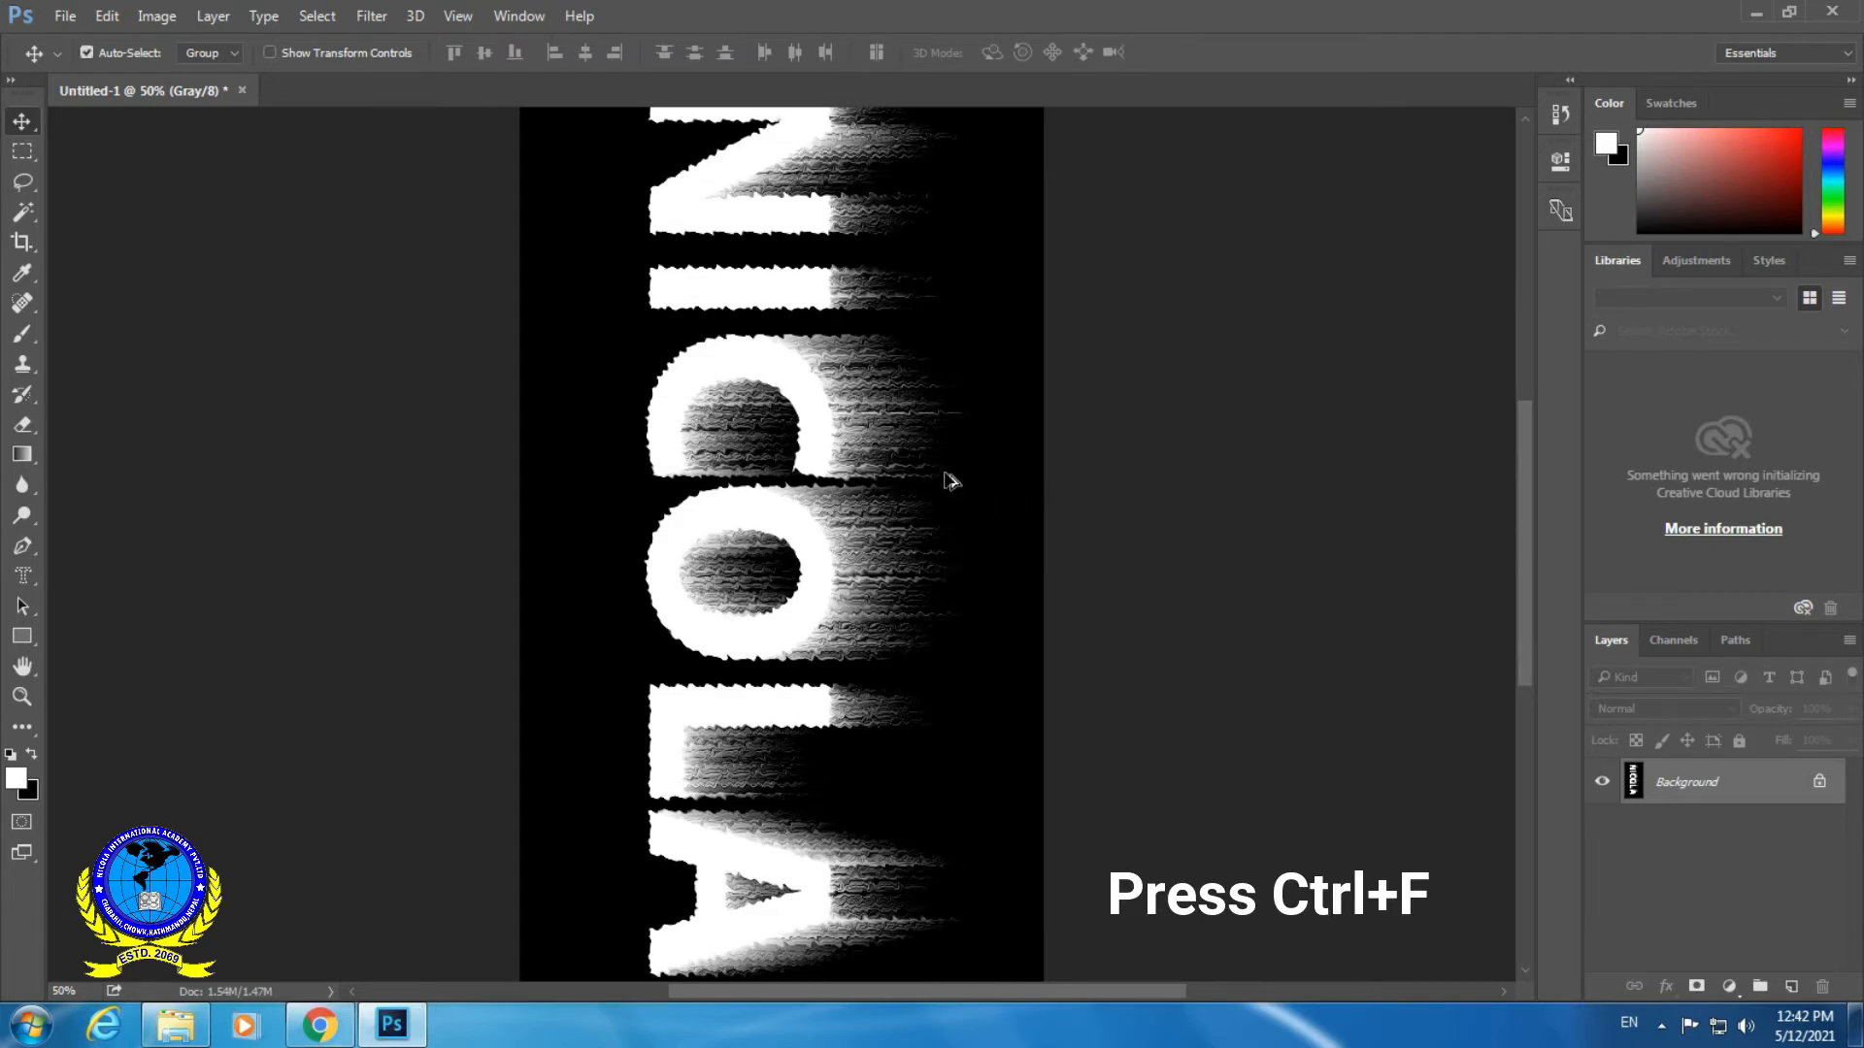
key(ctrl+f)
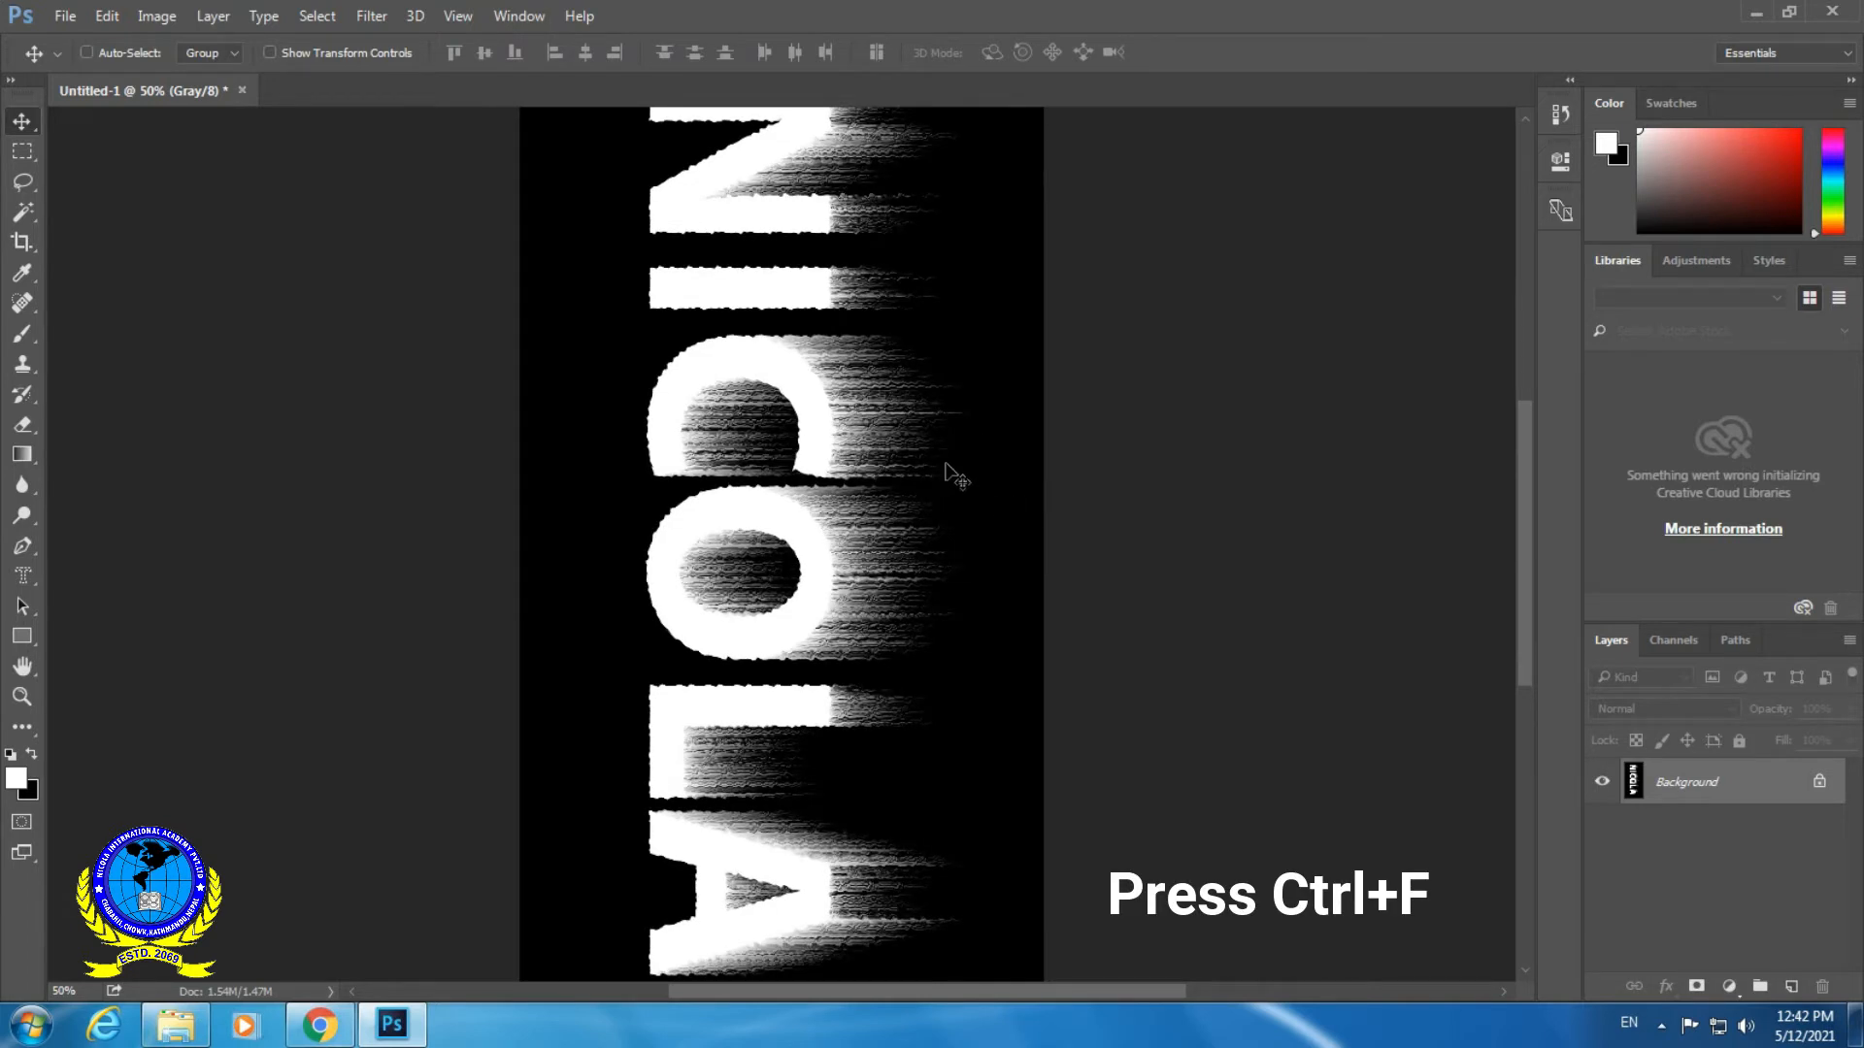
- Rotate the whole image 90° counterclockwise
click(163, 21)
mouse_move(298, 243)
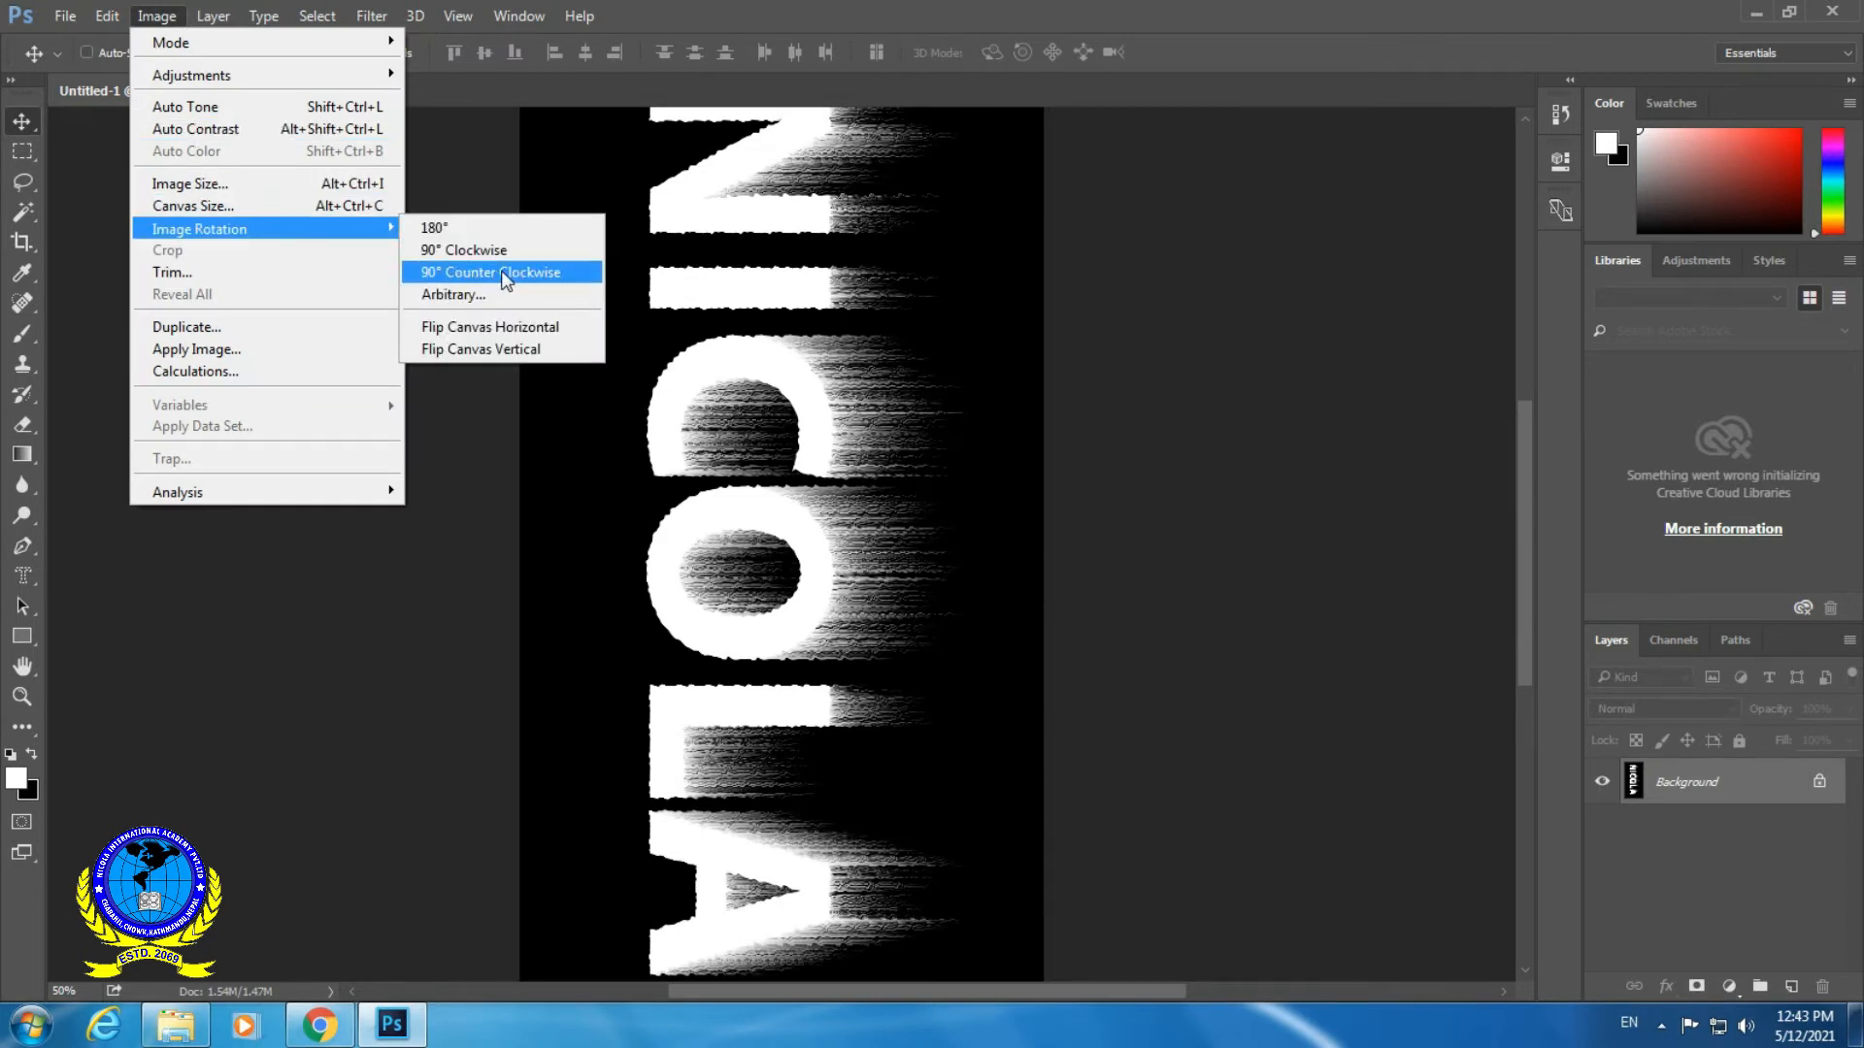
click(529, 275)
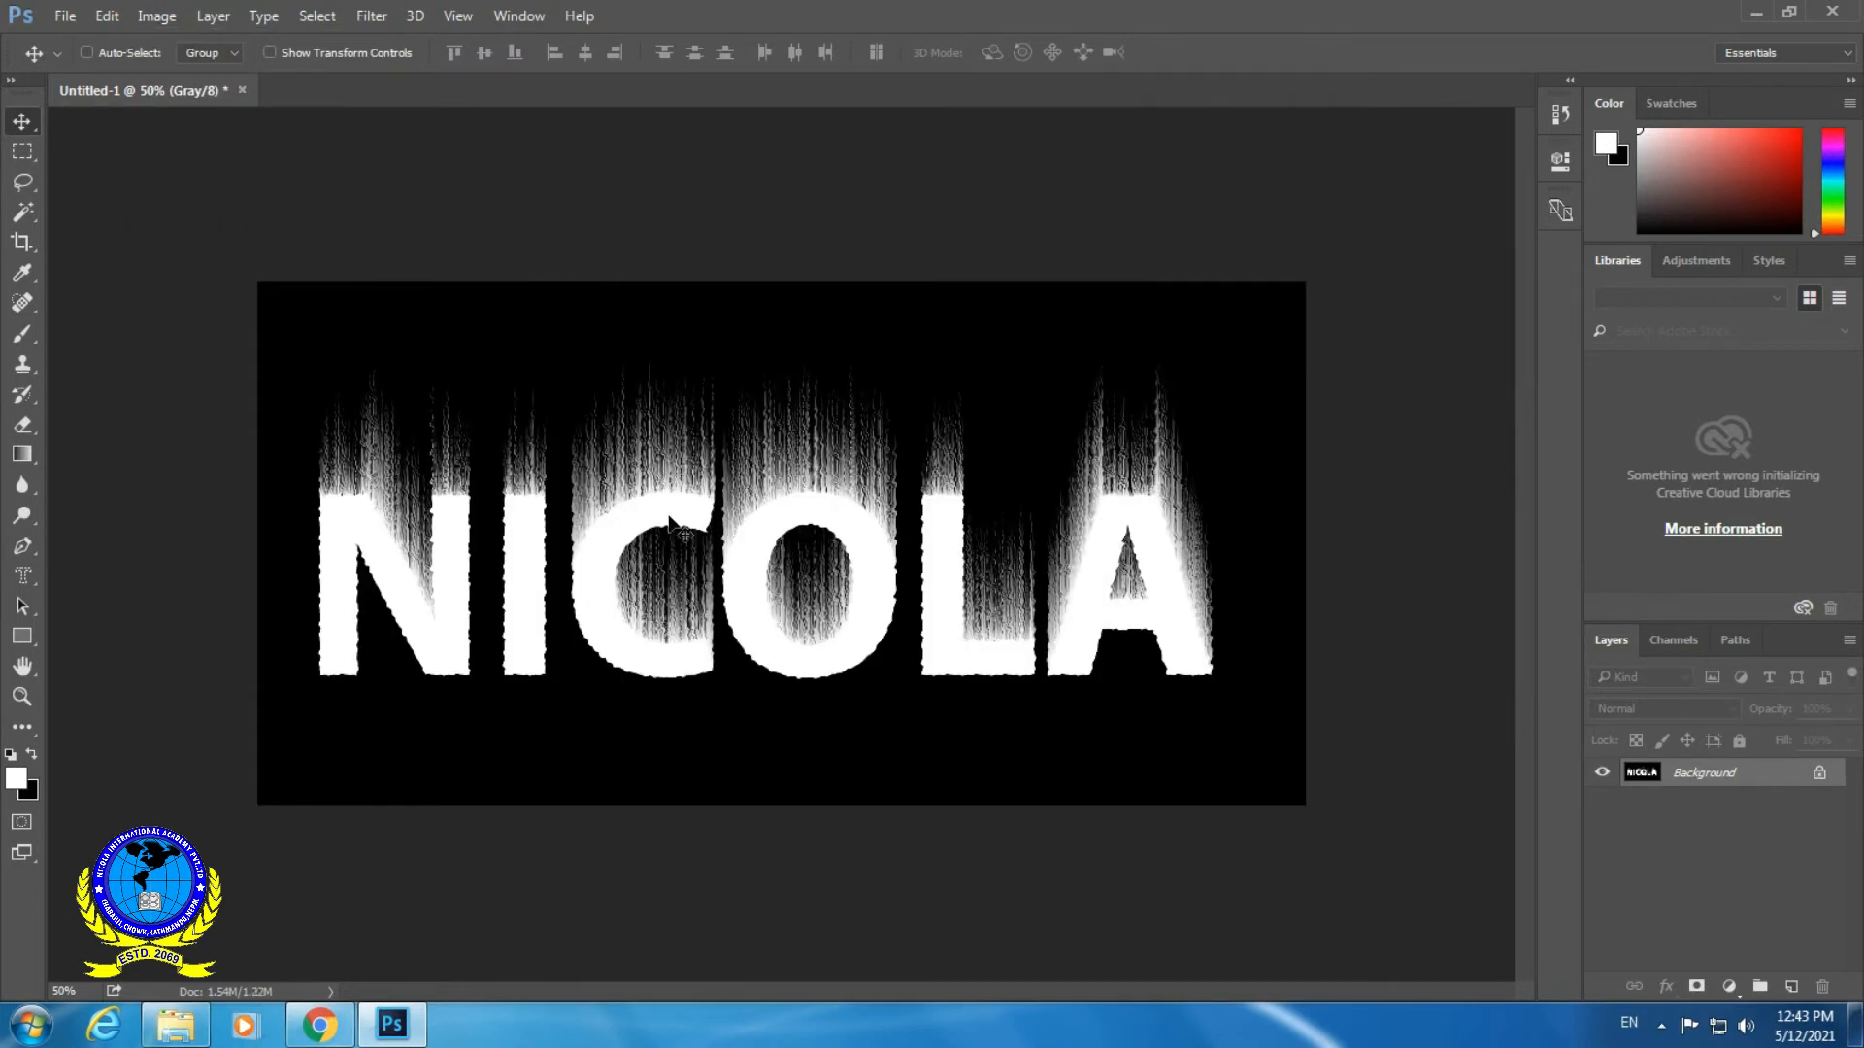
- Convert the document from grayscale to Indexed Color mode
click(157, 17)
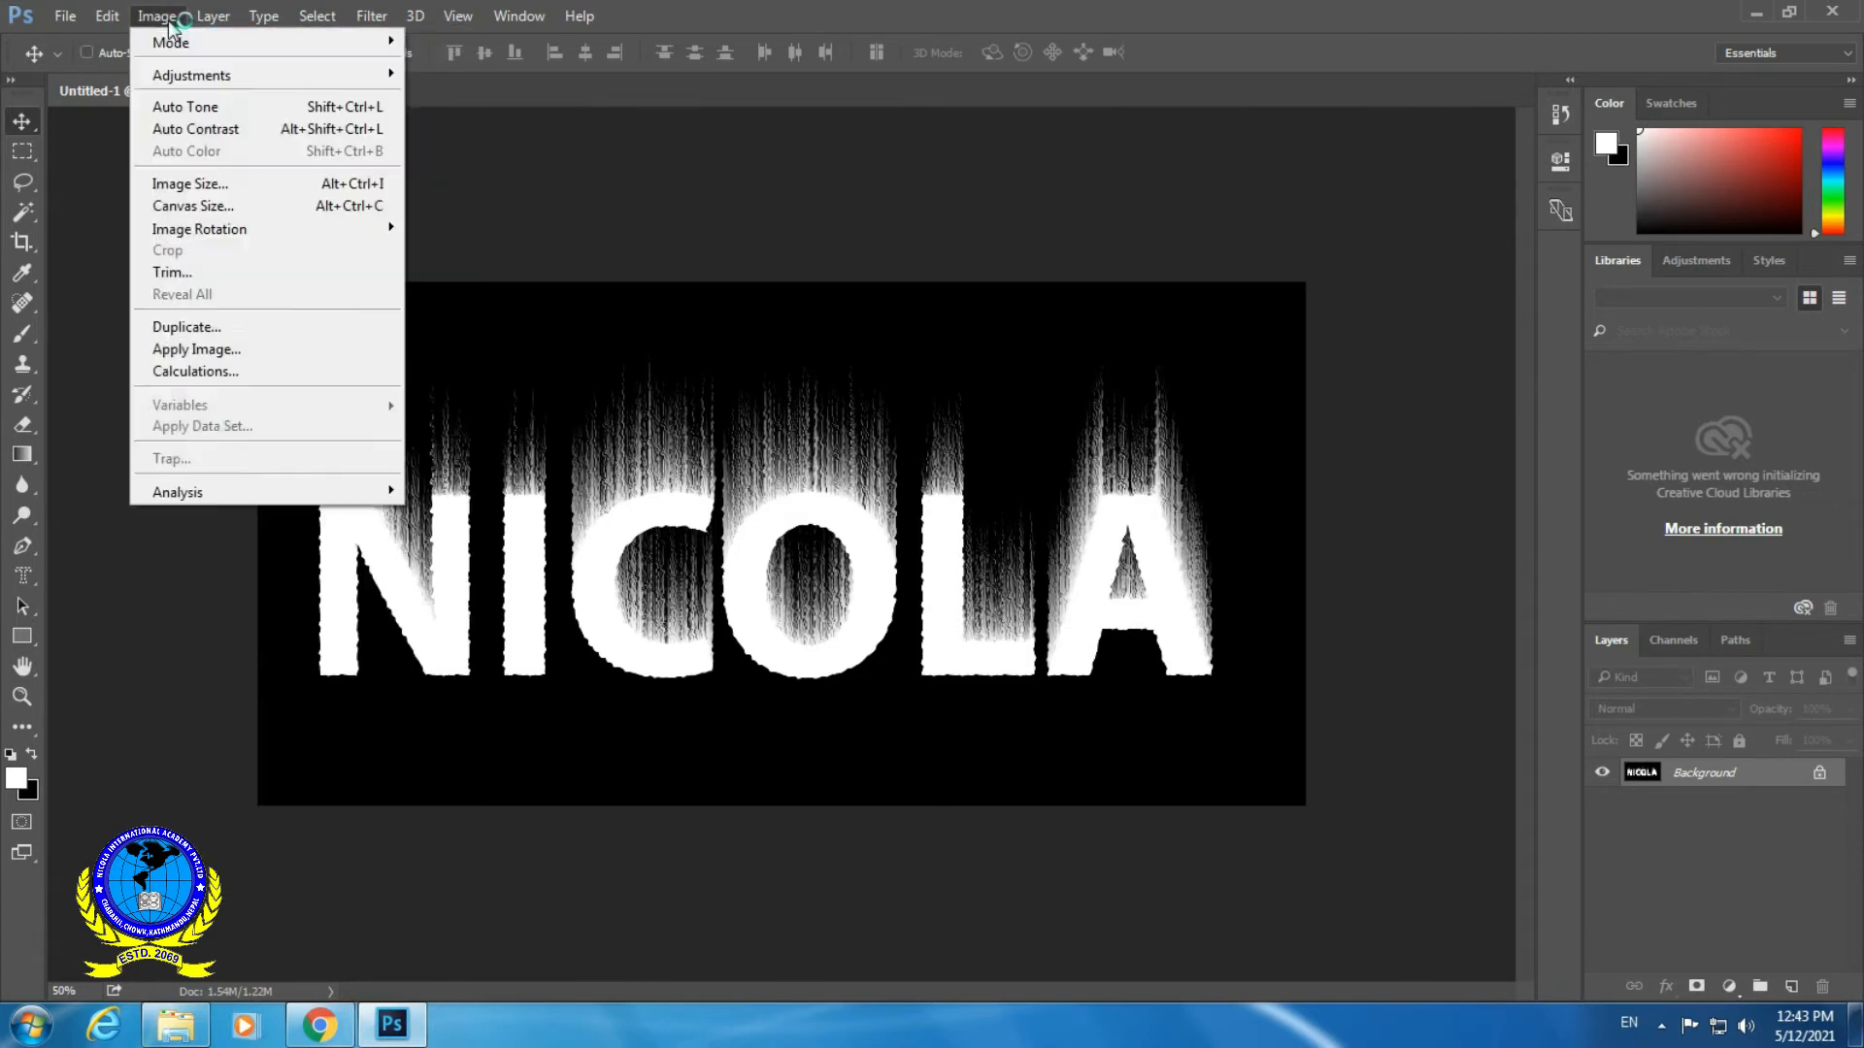
click(171, 43)
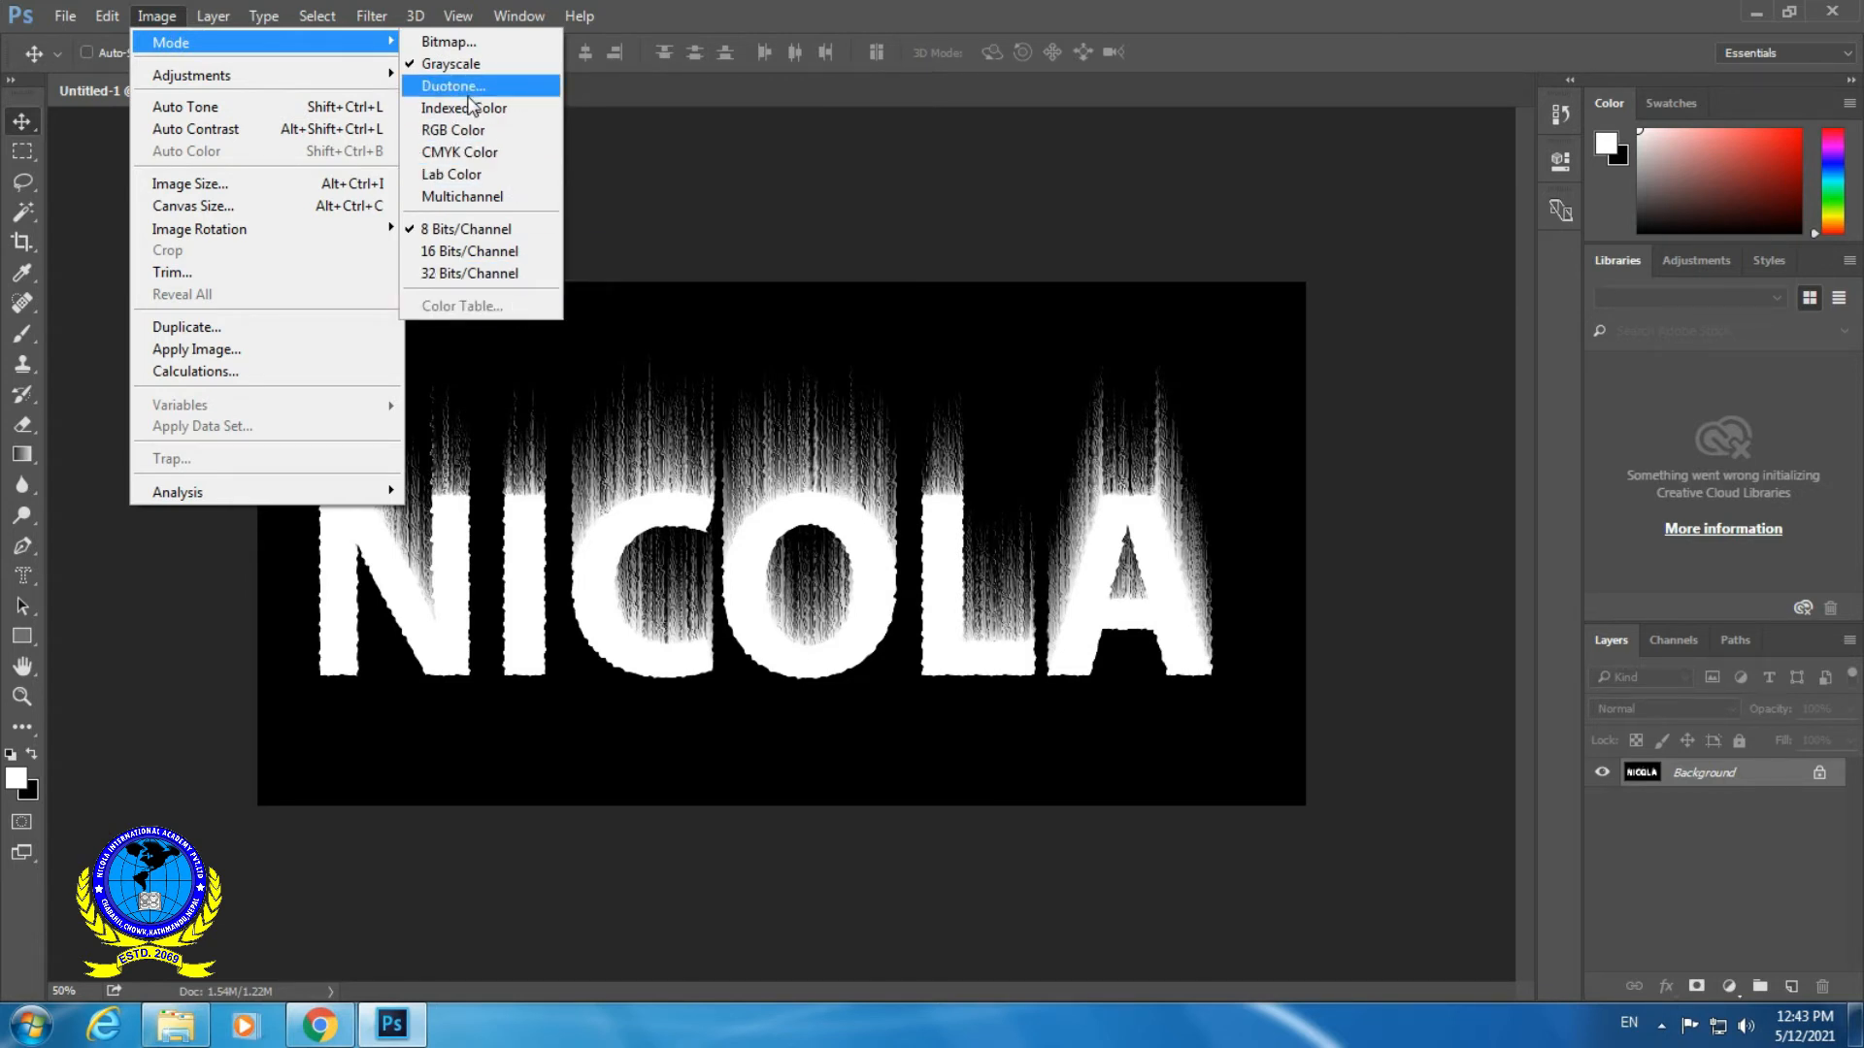
click(498, 107)
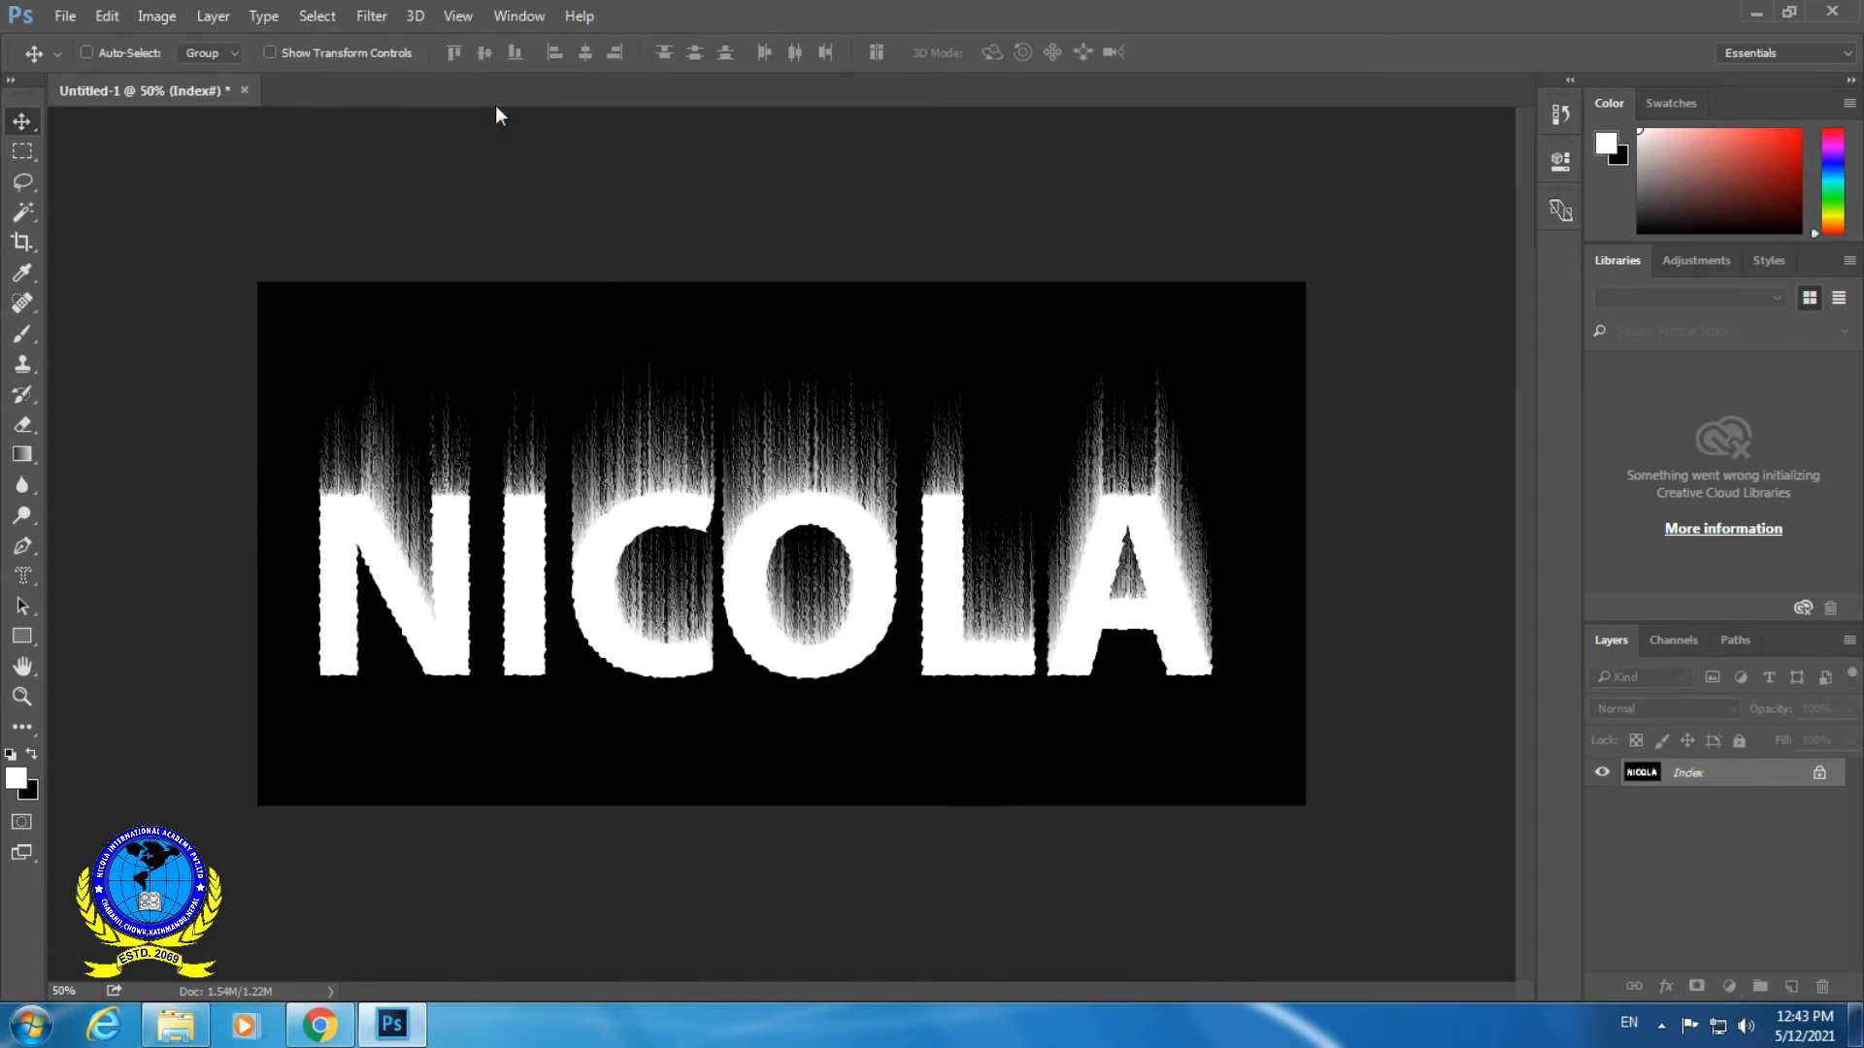
- Apply the Black Body color table to the indexed image to give the streaks flame colors
click(157, 17)
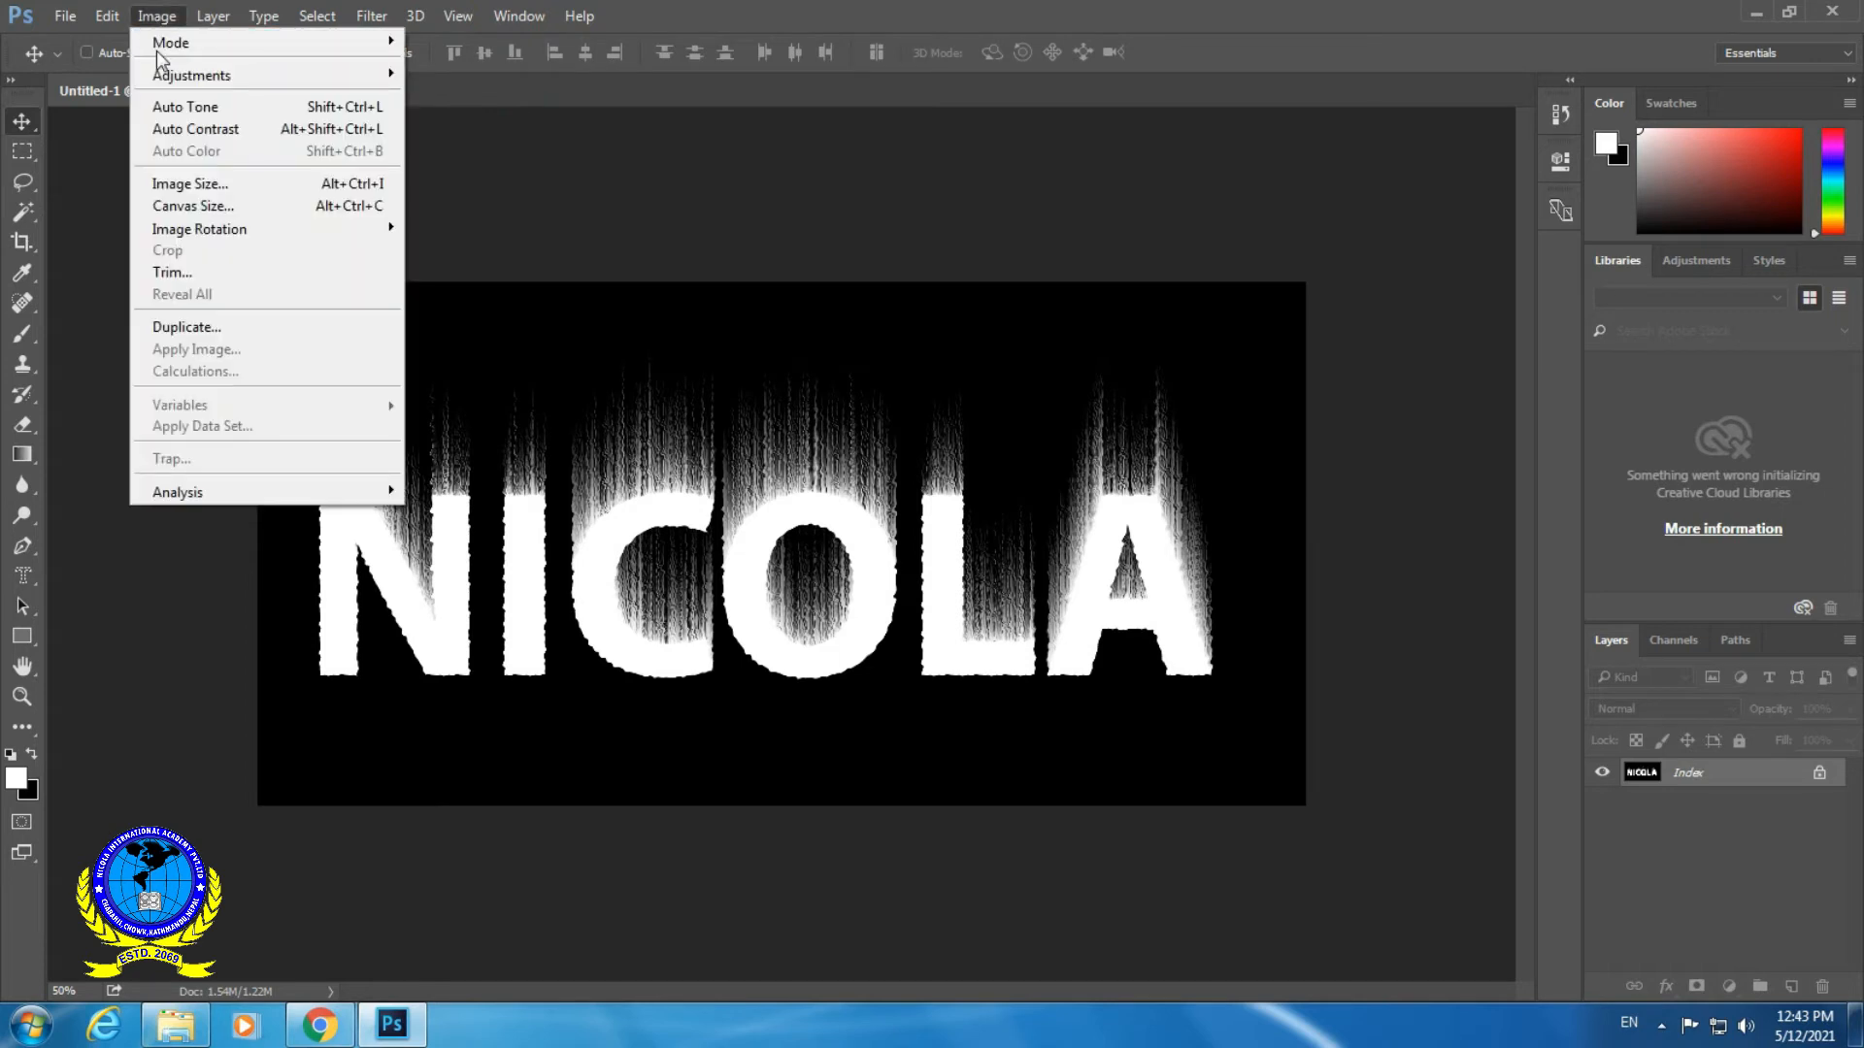
click(213, 45)
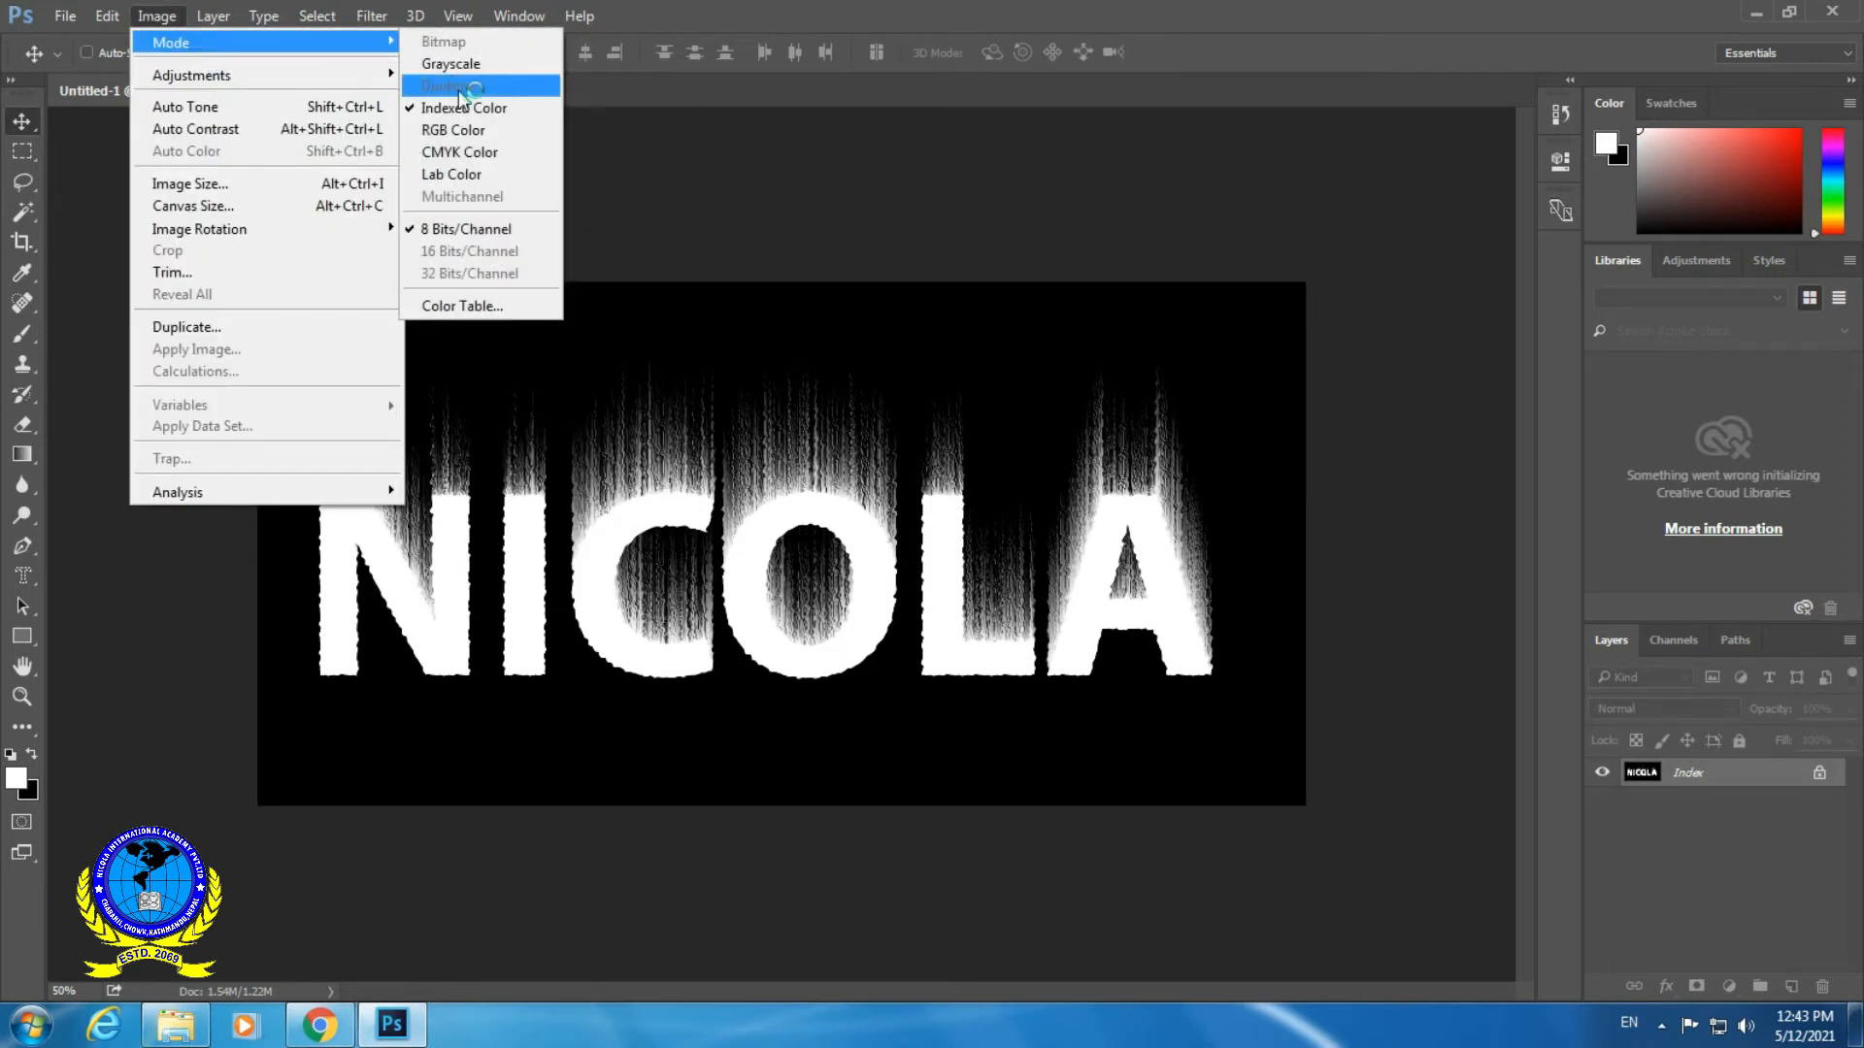
click(505, 305)
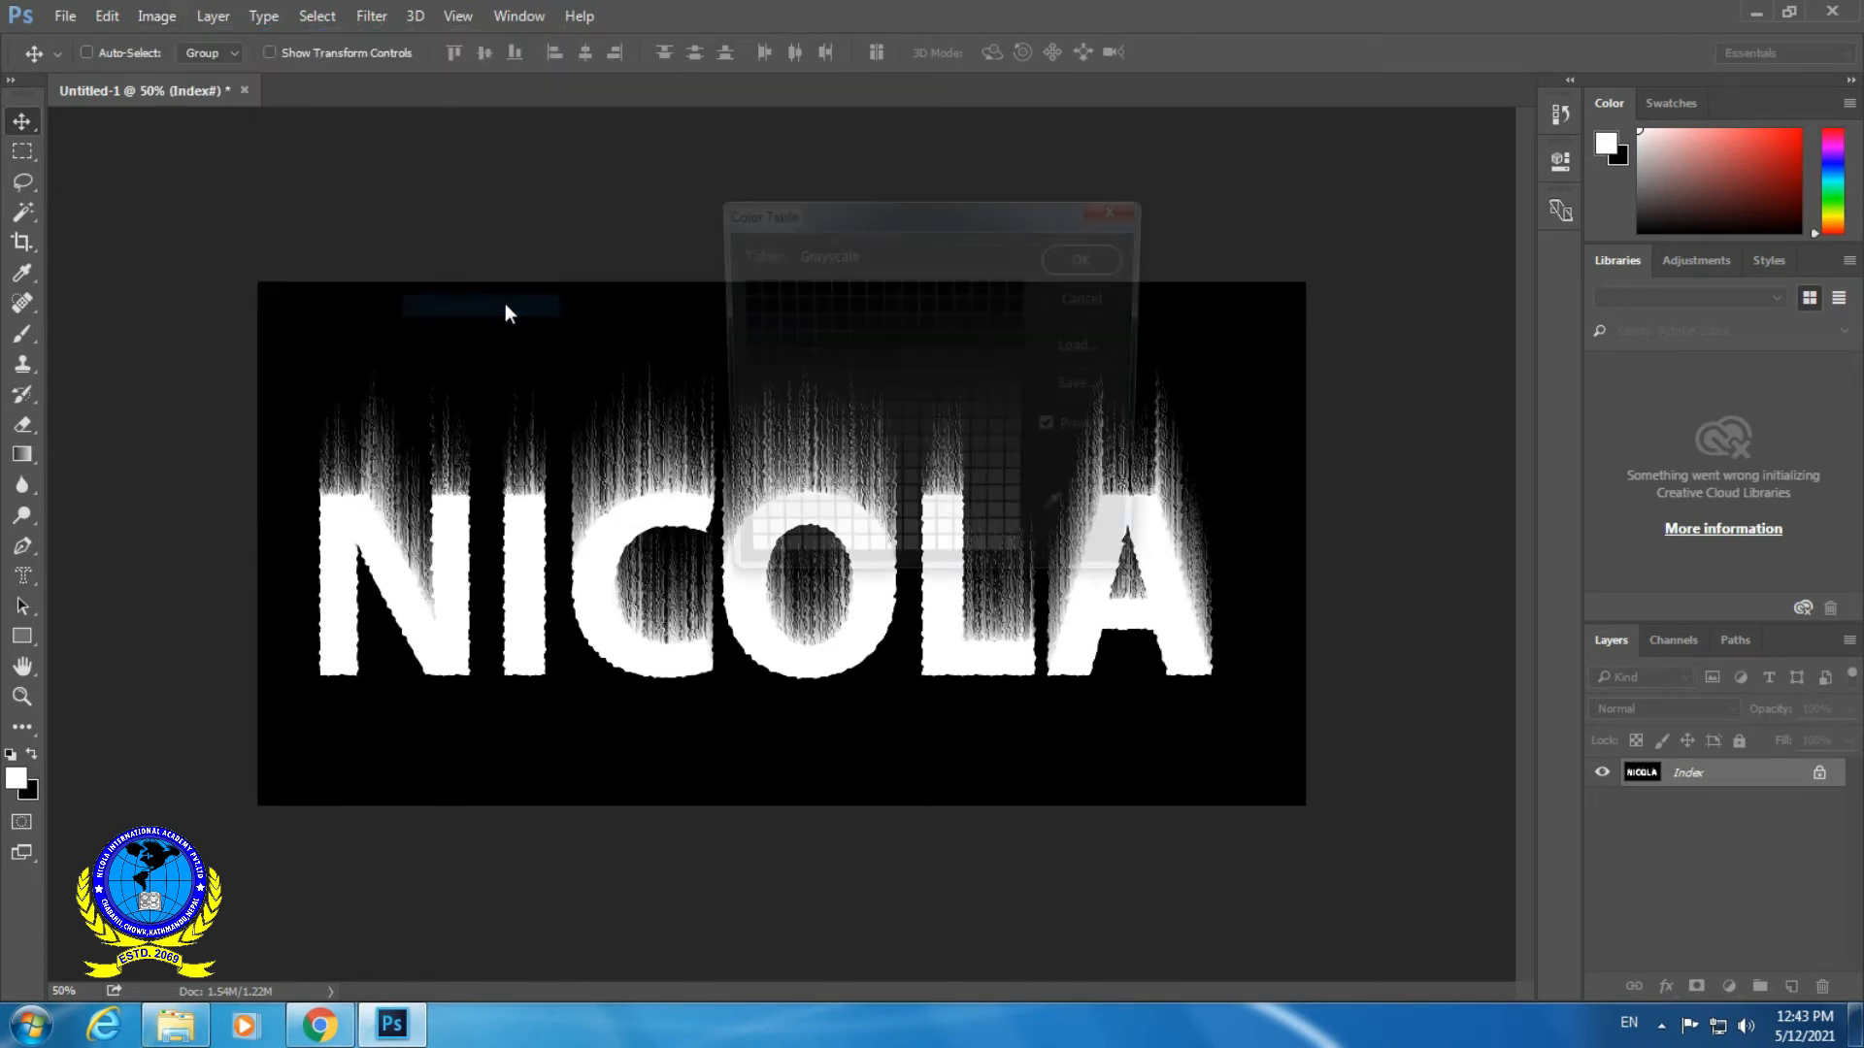
click(871, 255)
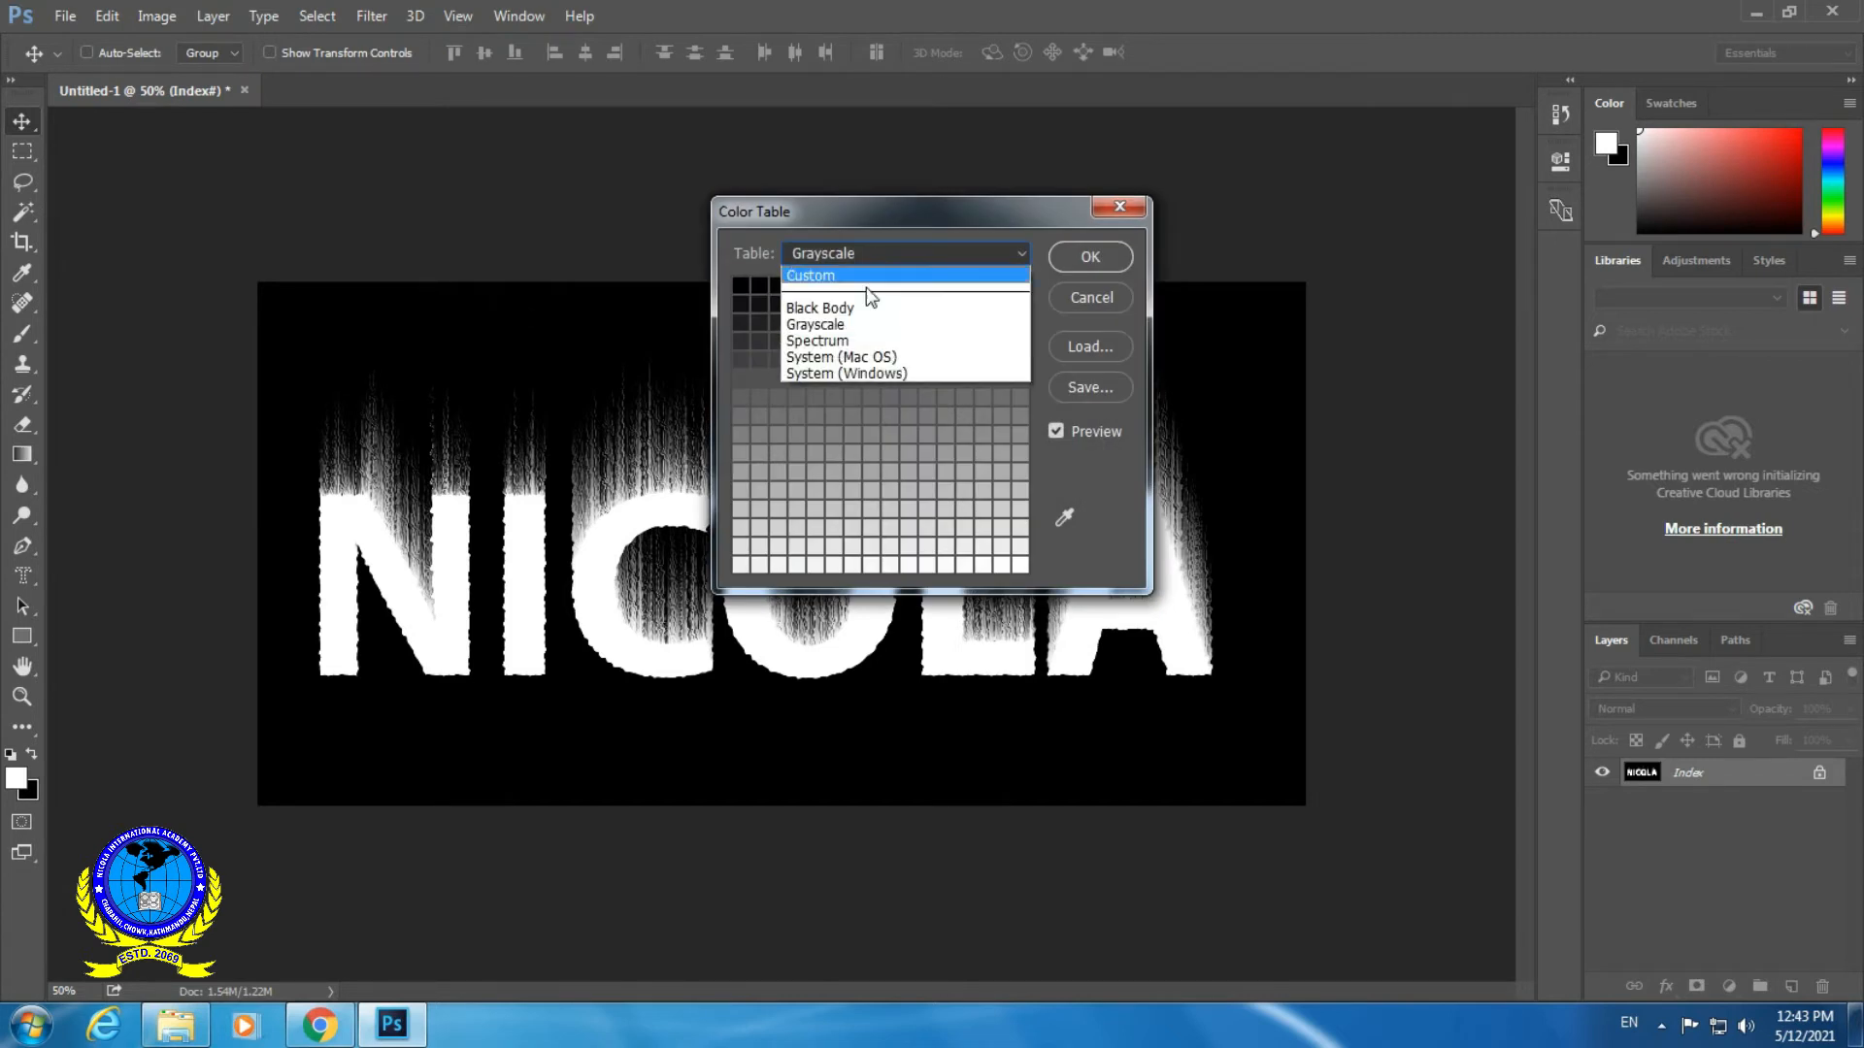
click(839, 313)
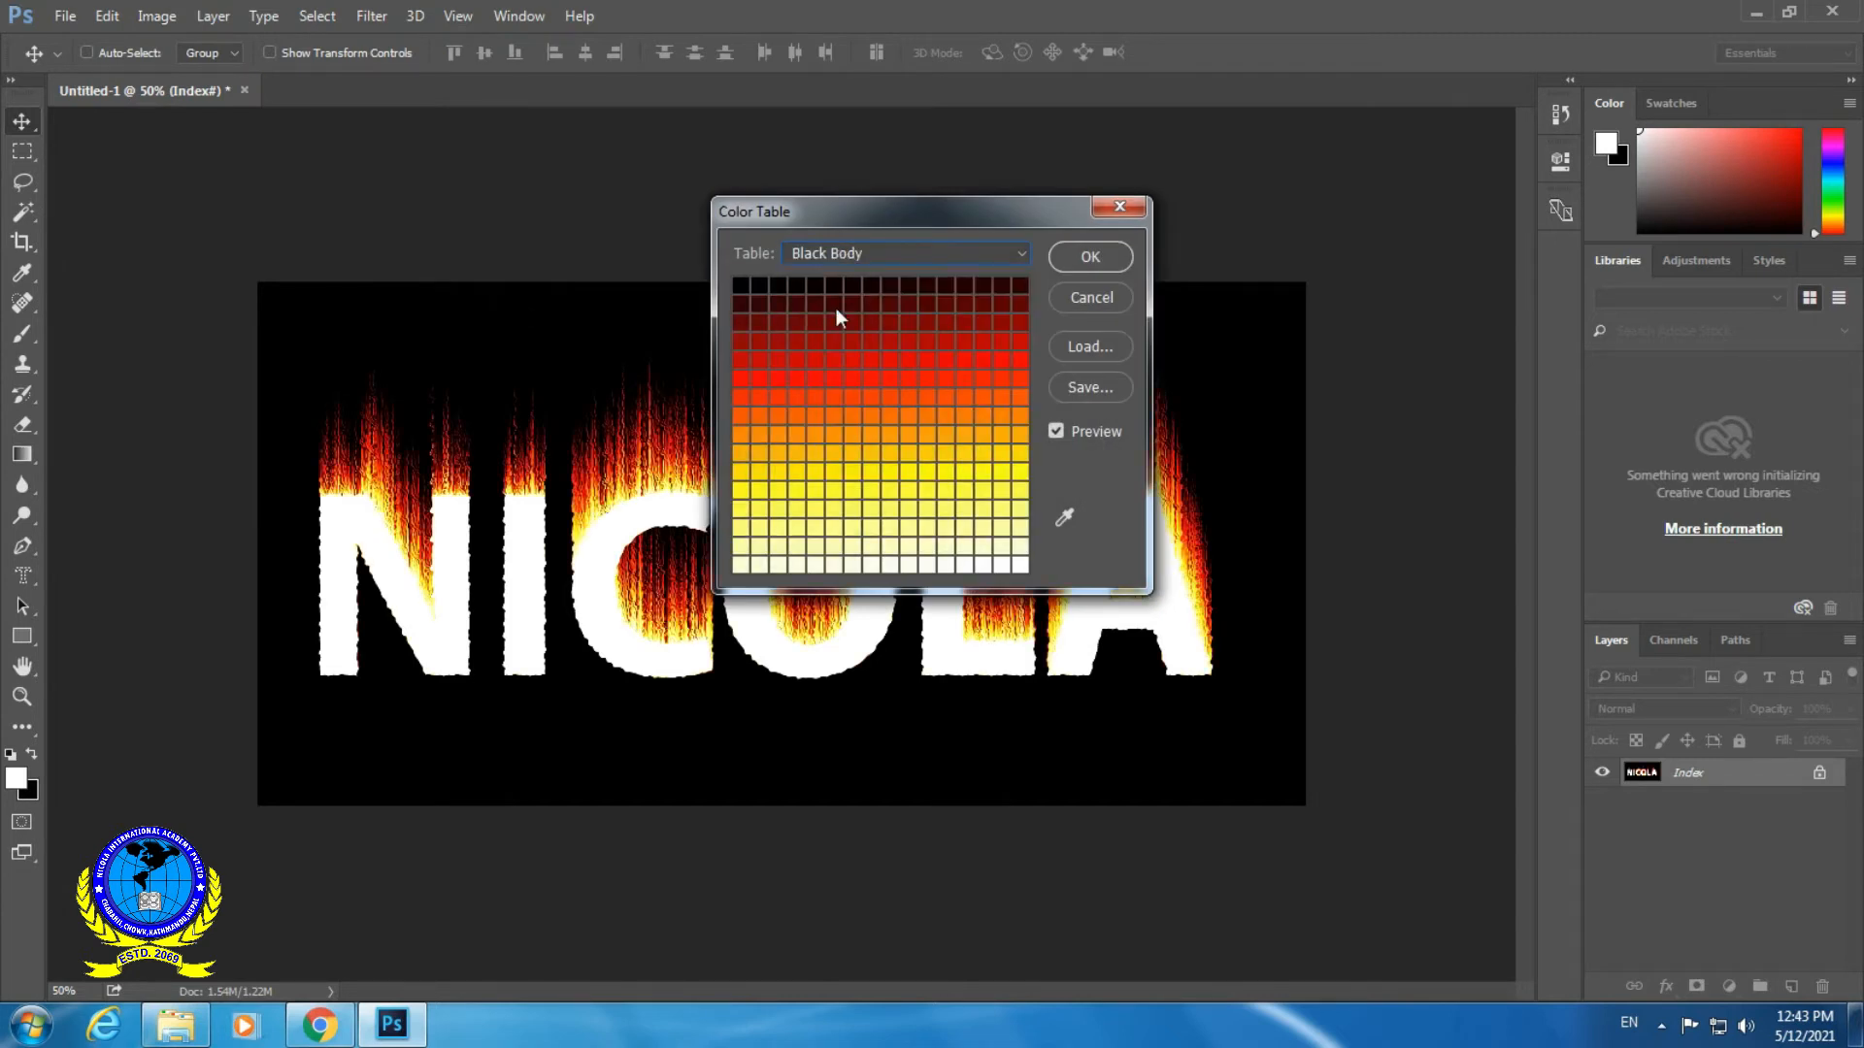
click(1090, 260)
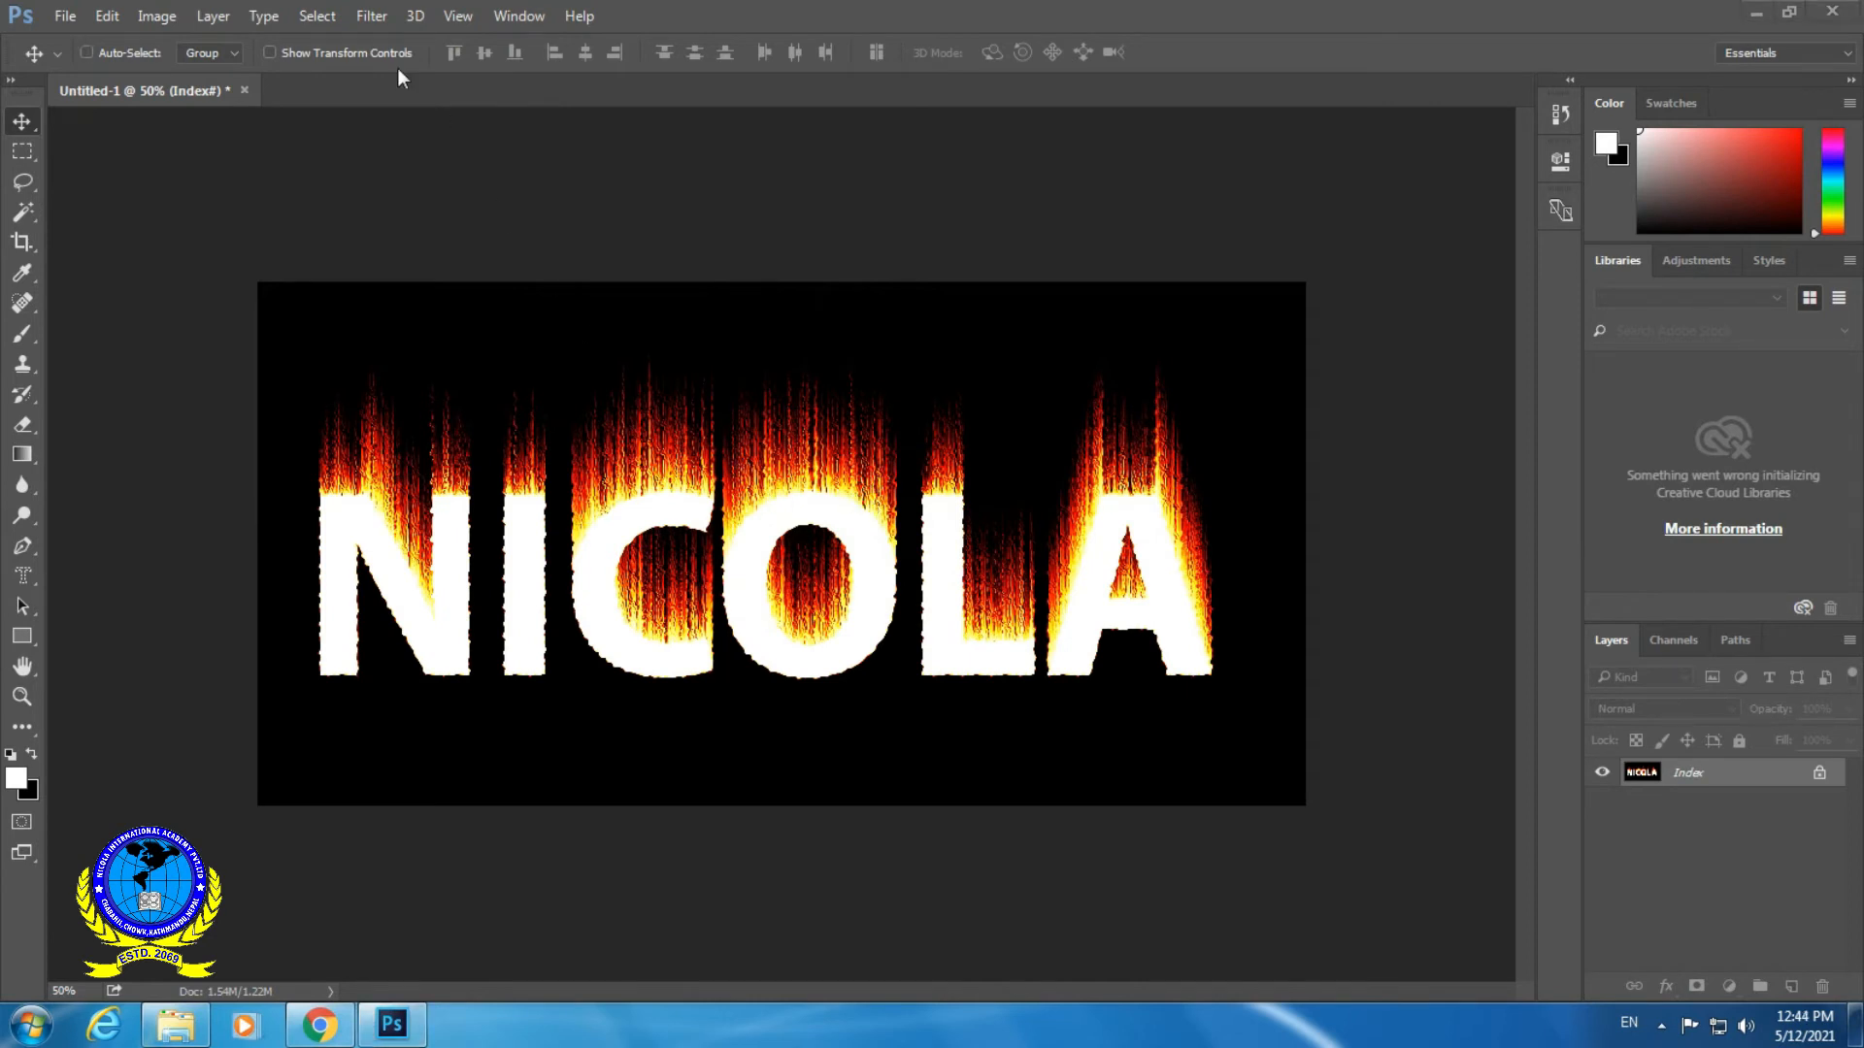
- Select the entire canvas and copy the flaming text artwork
click(318, 16)
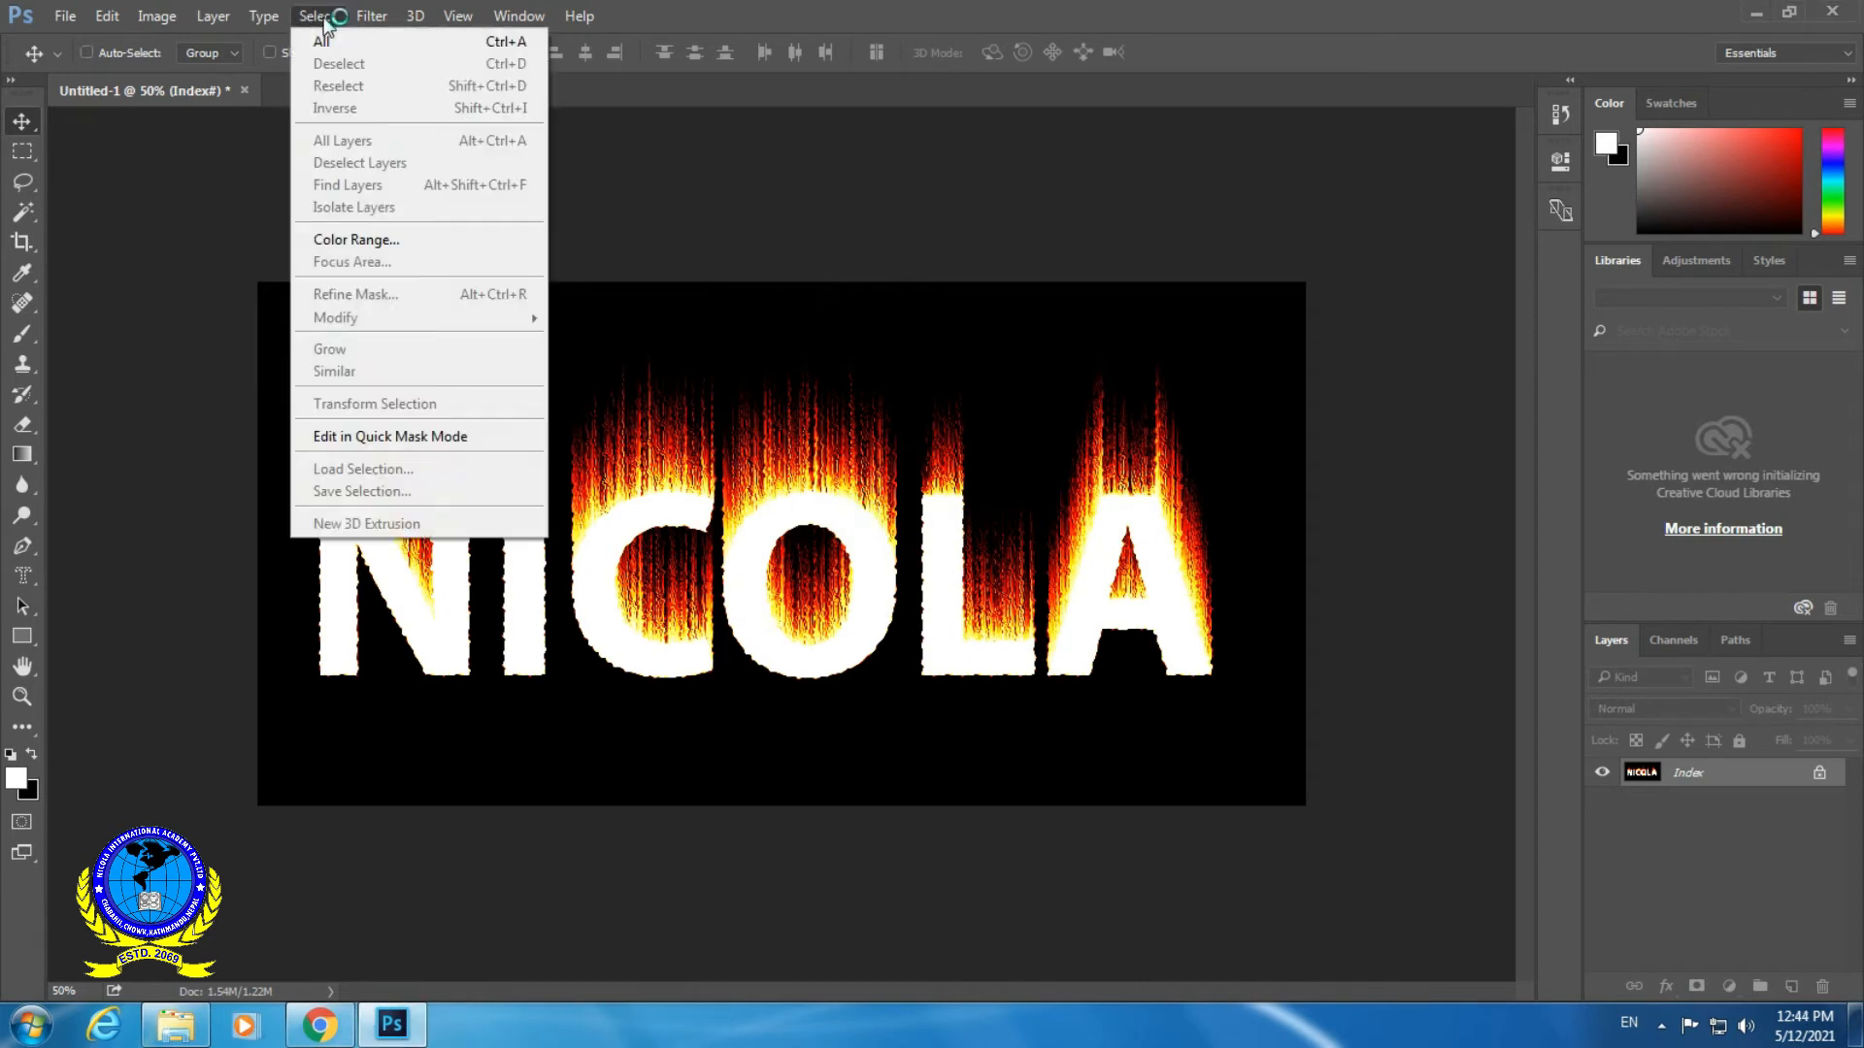
click(450, 42)
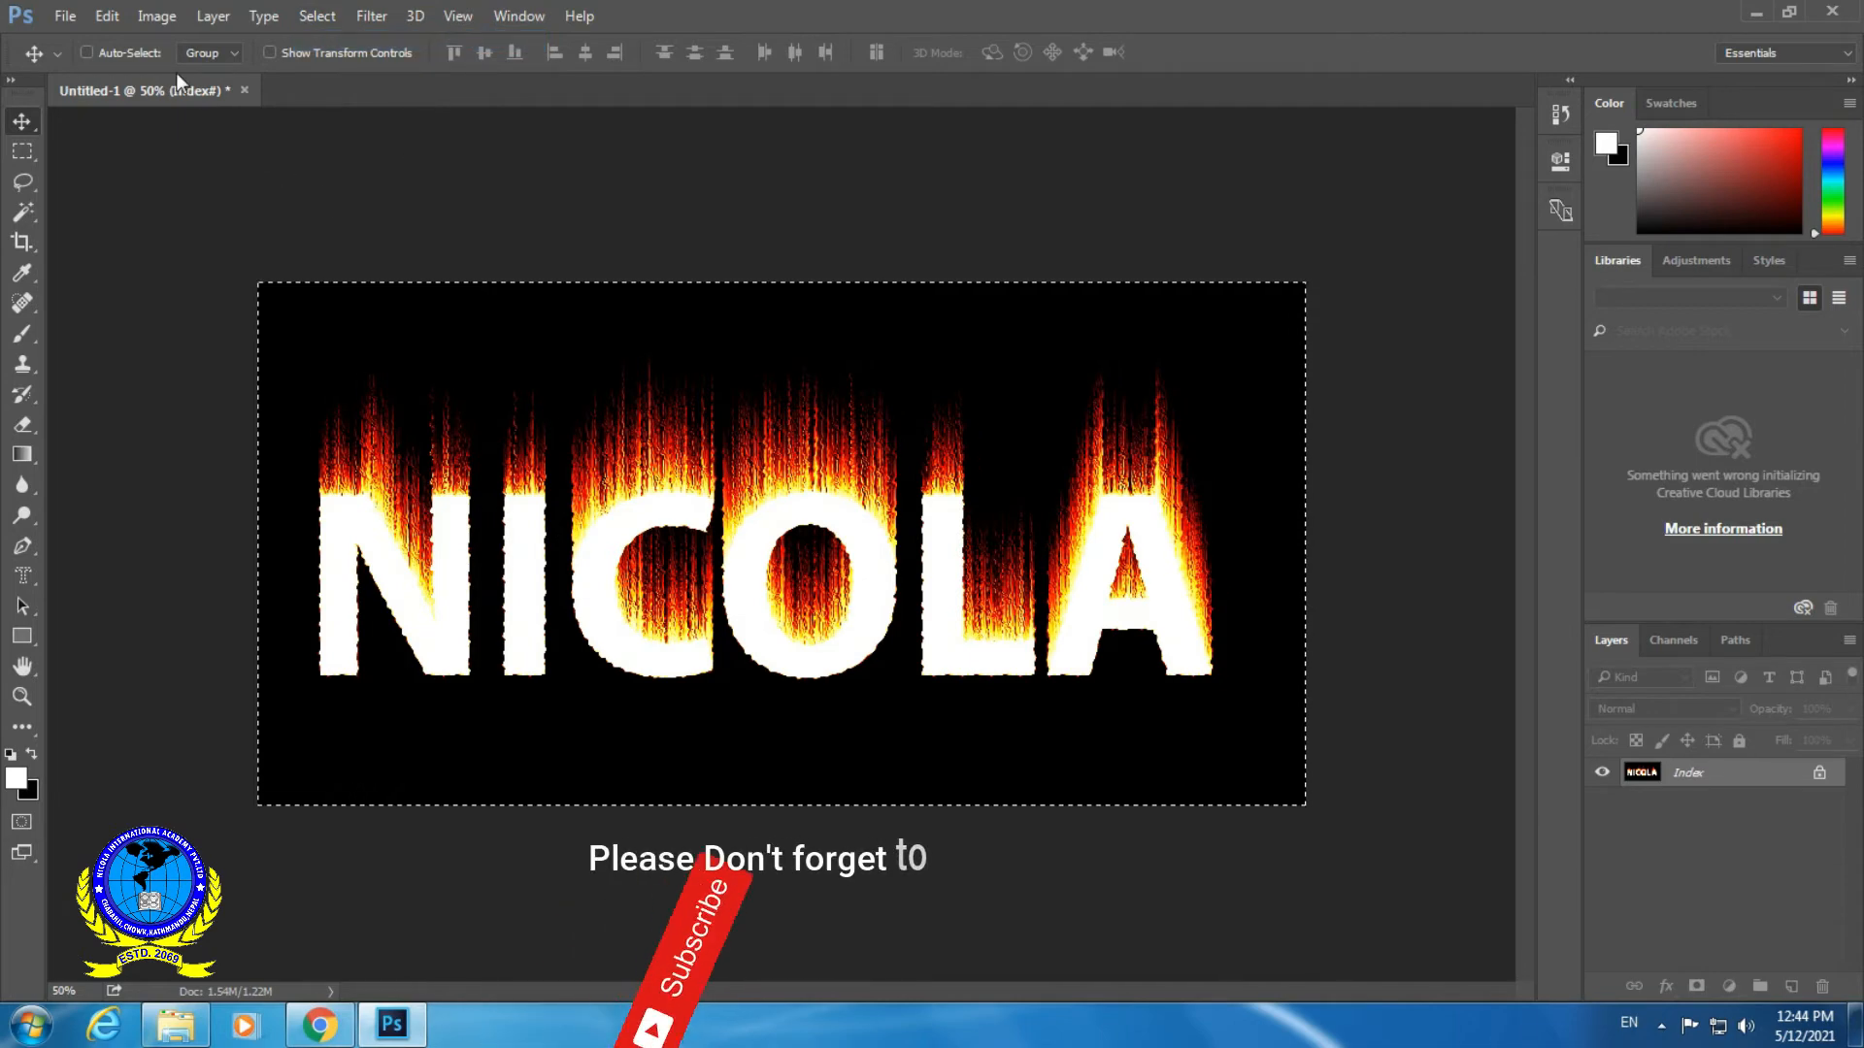
click(108, 16)
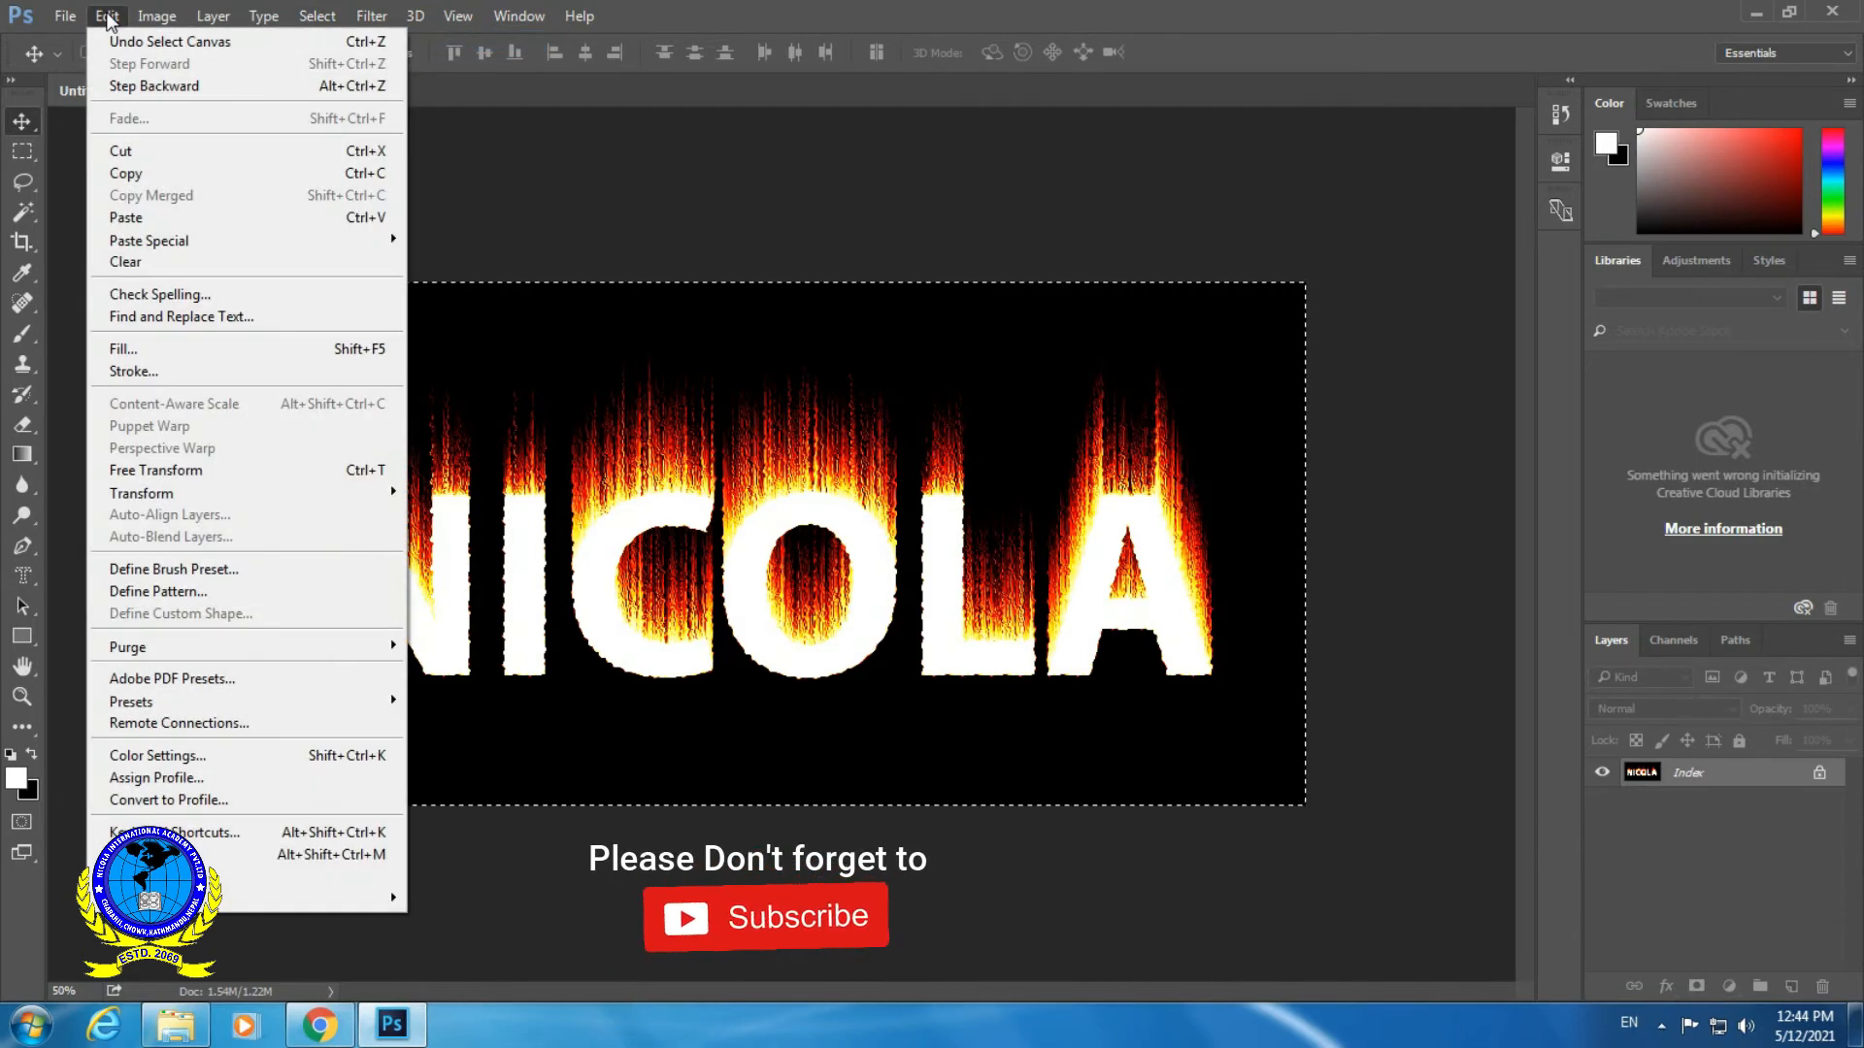
click(142, 175)
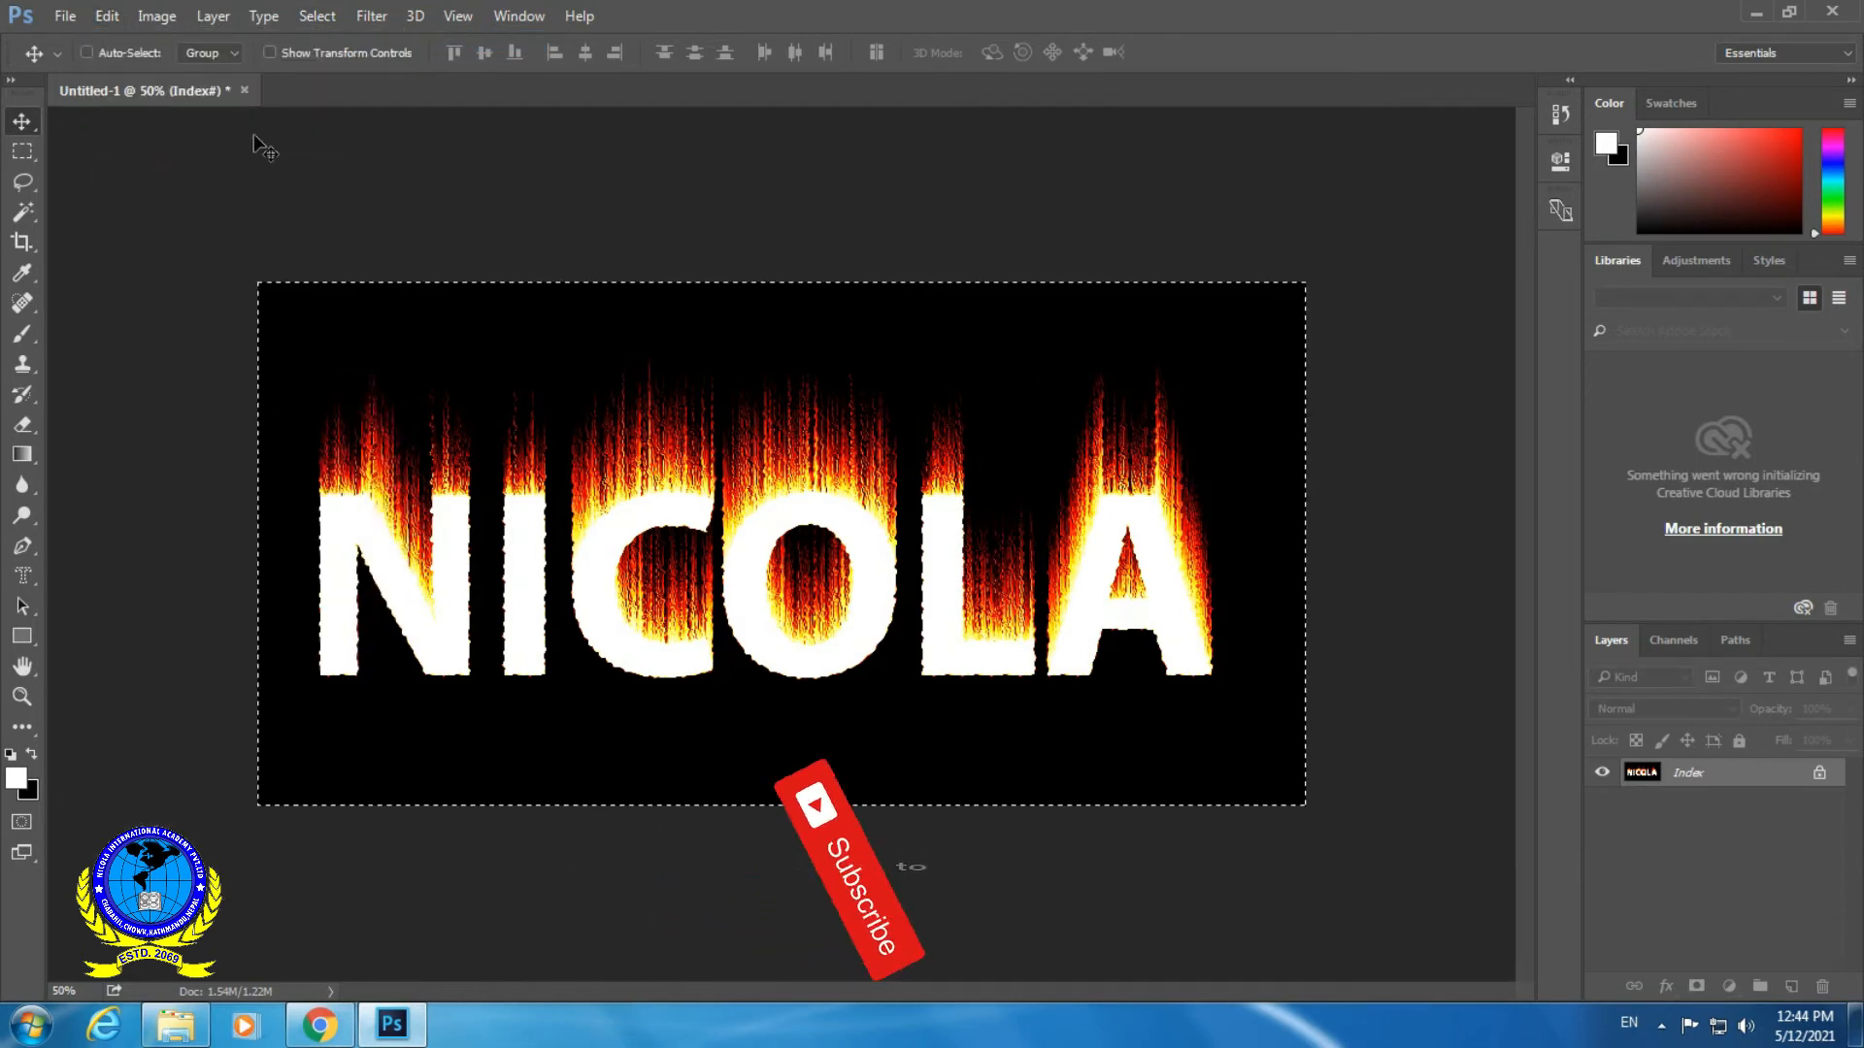
- Create a new 1800 × 900 pixel RGB document at 300 pixels/inch with a white background, and paste the copied artwork into it
click(65, 16)
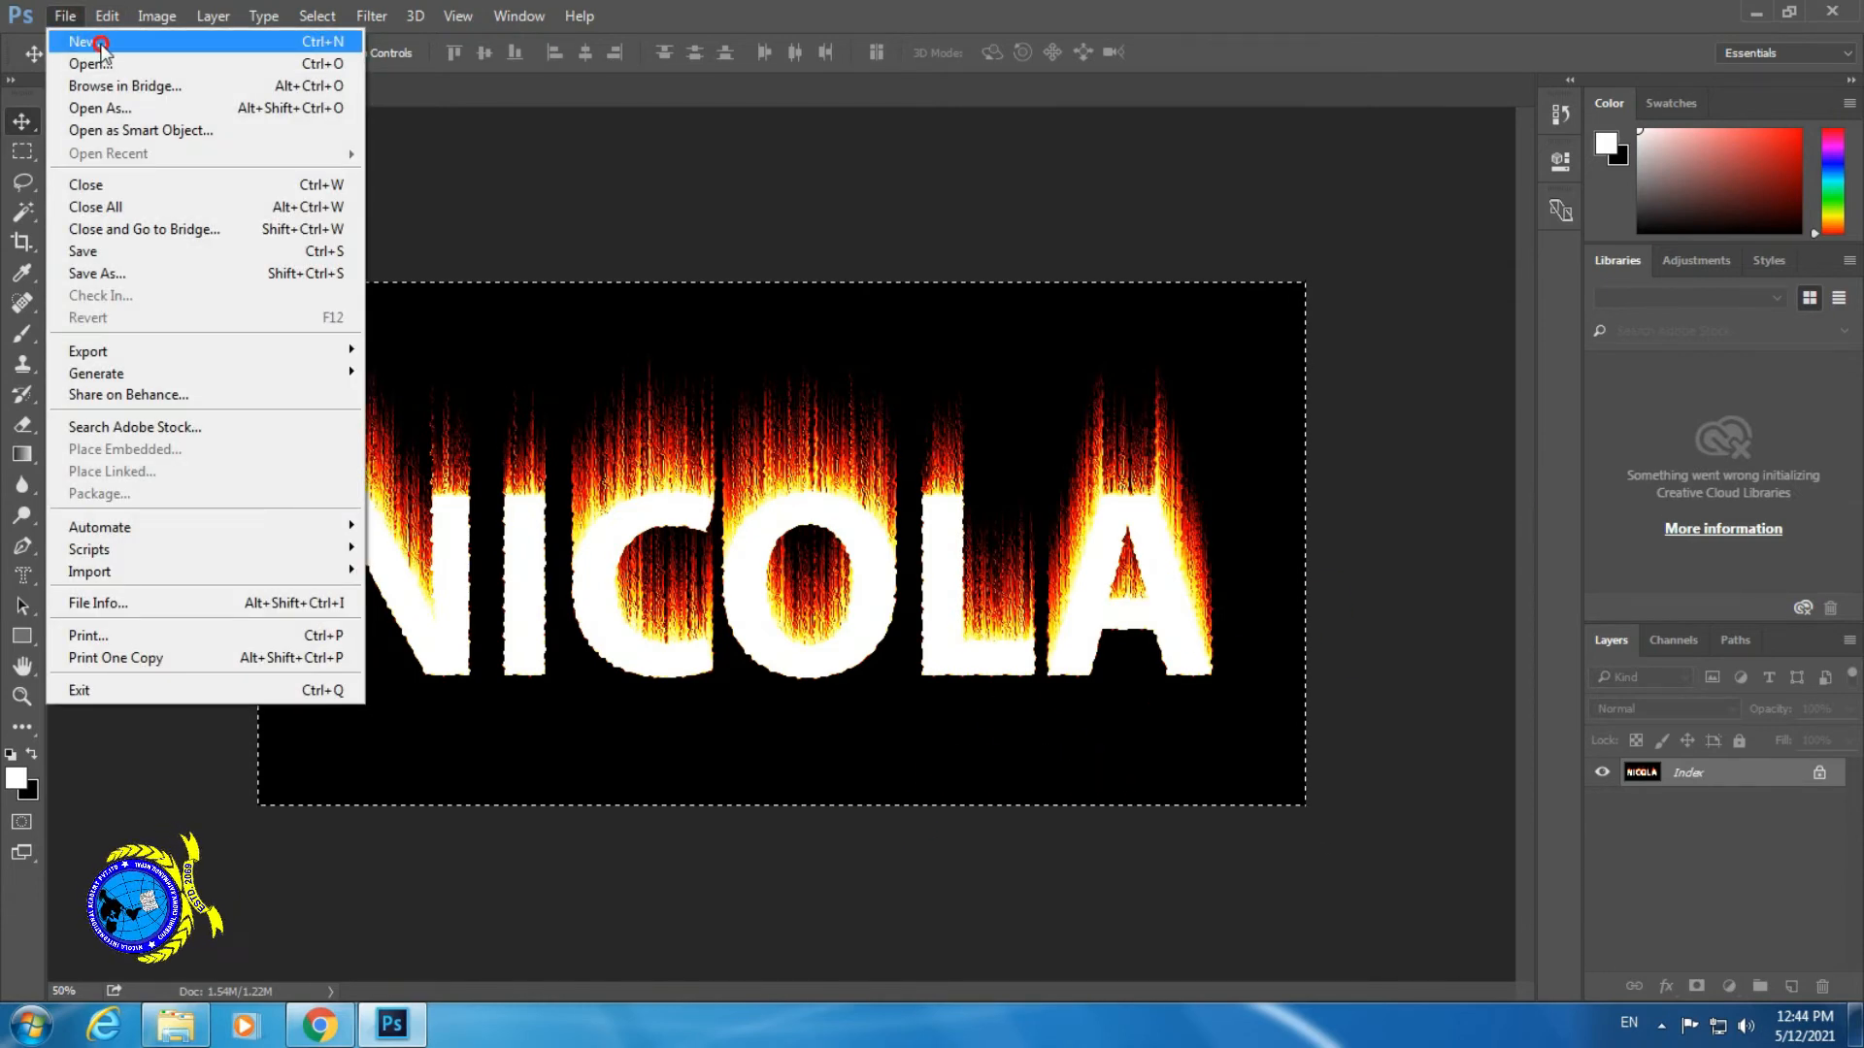
click(100, 43)
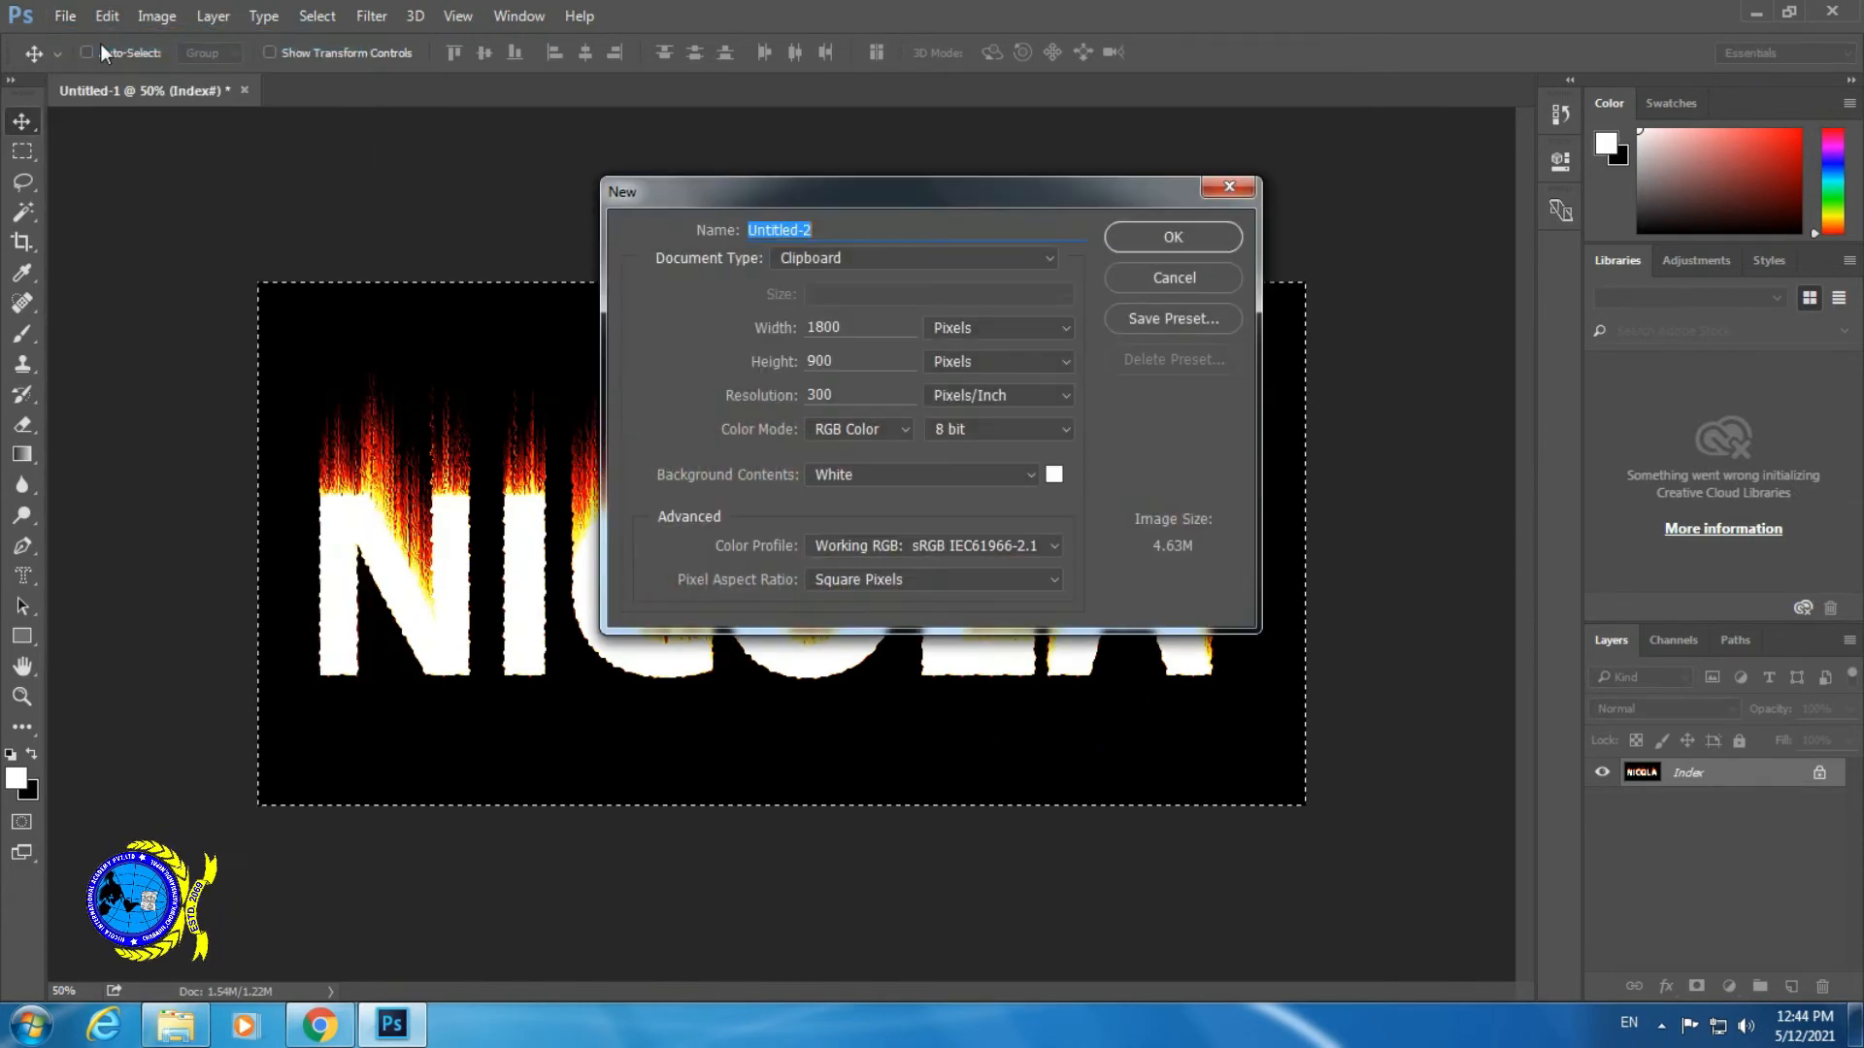
click(1150, 242)
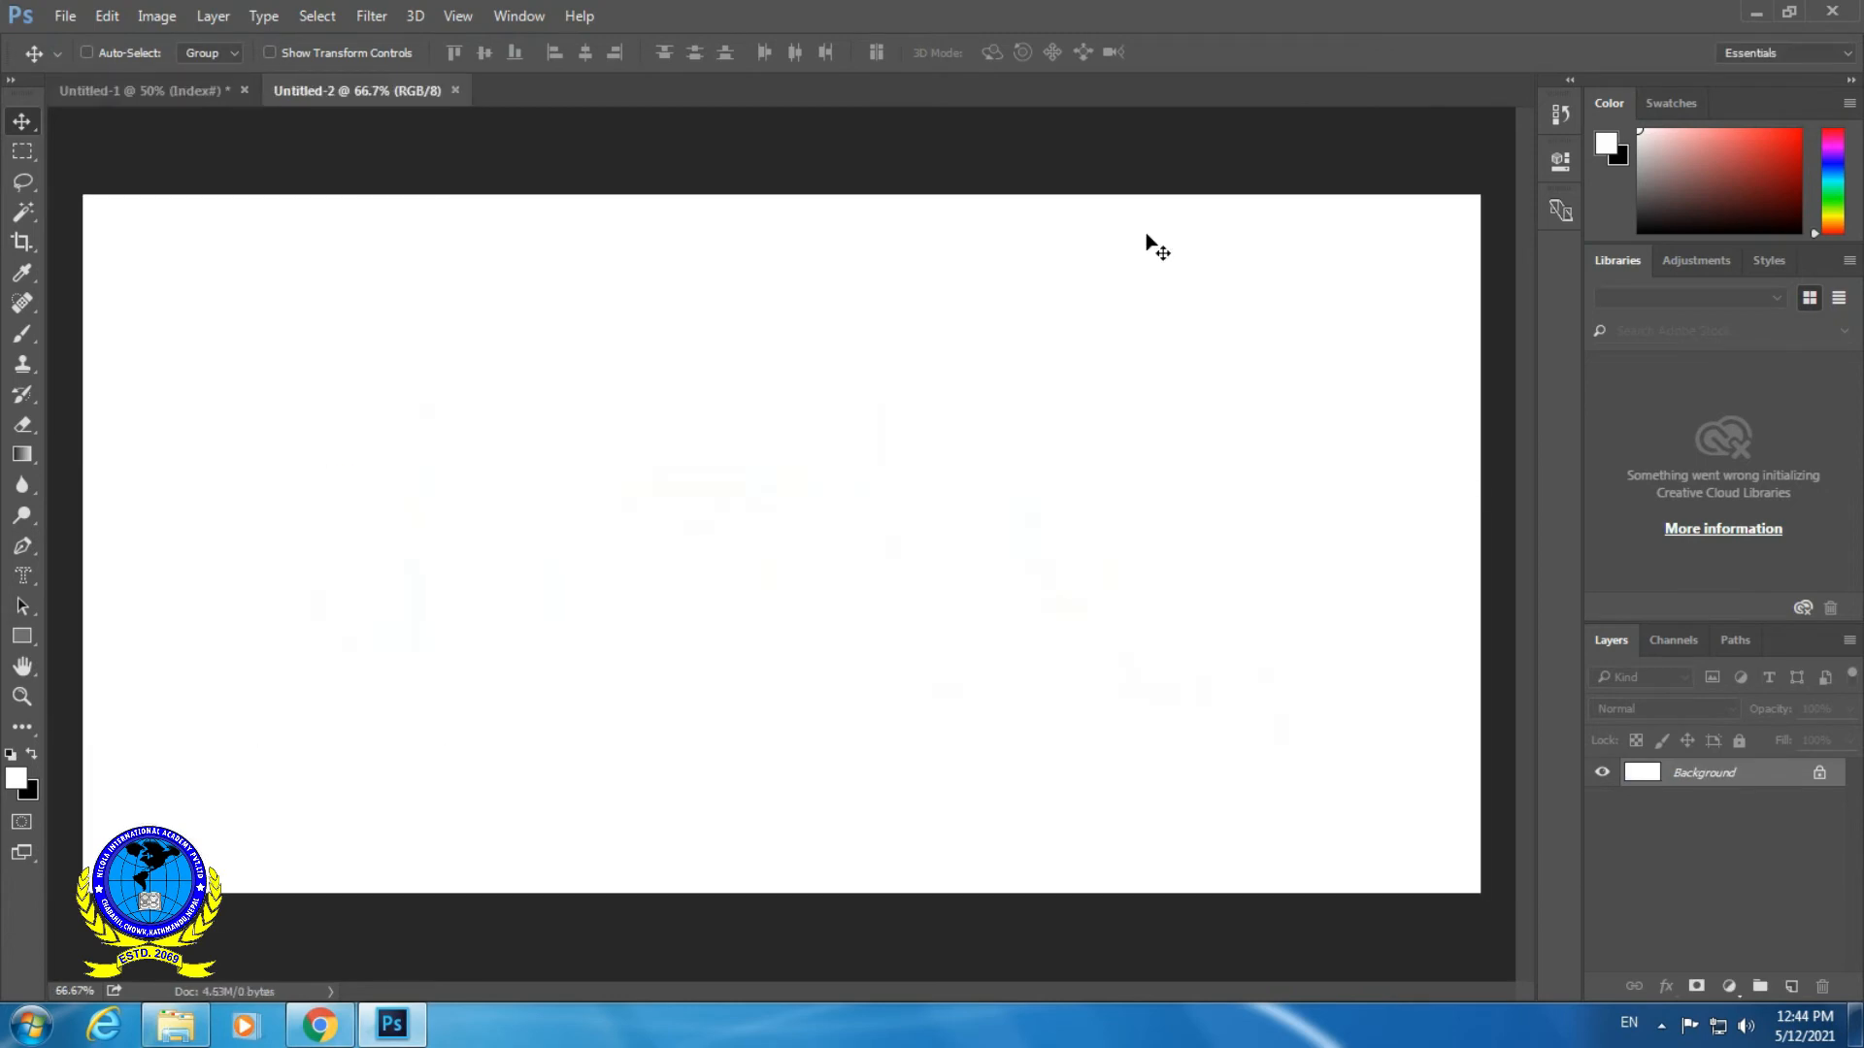
click(105, 16)
click(189, 218)
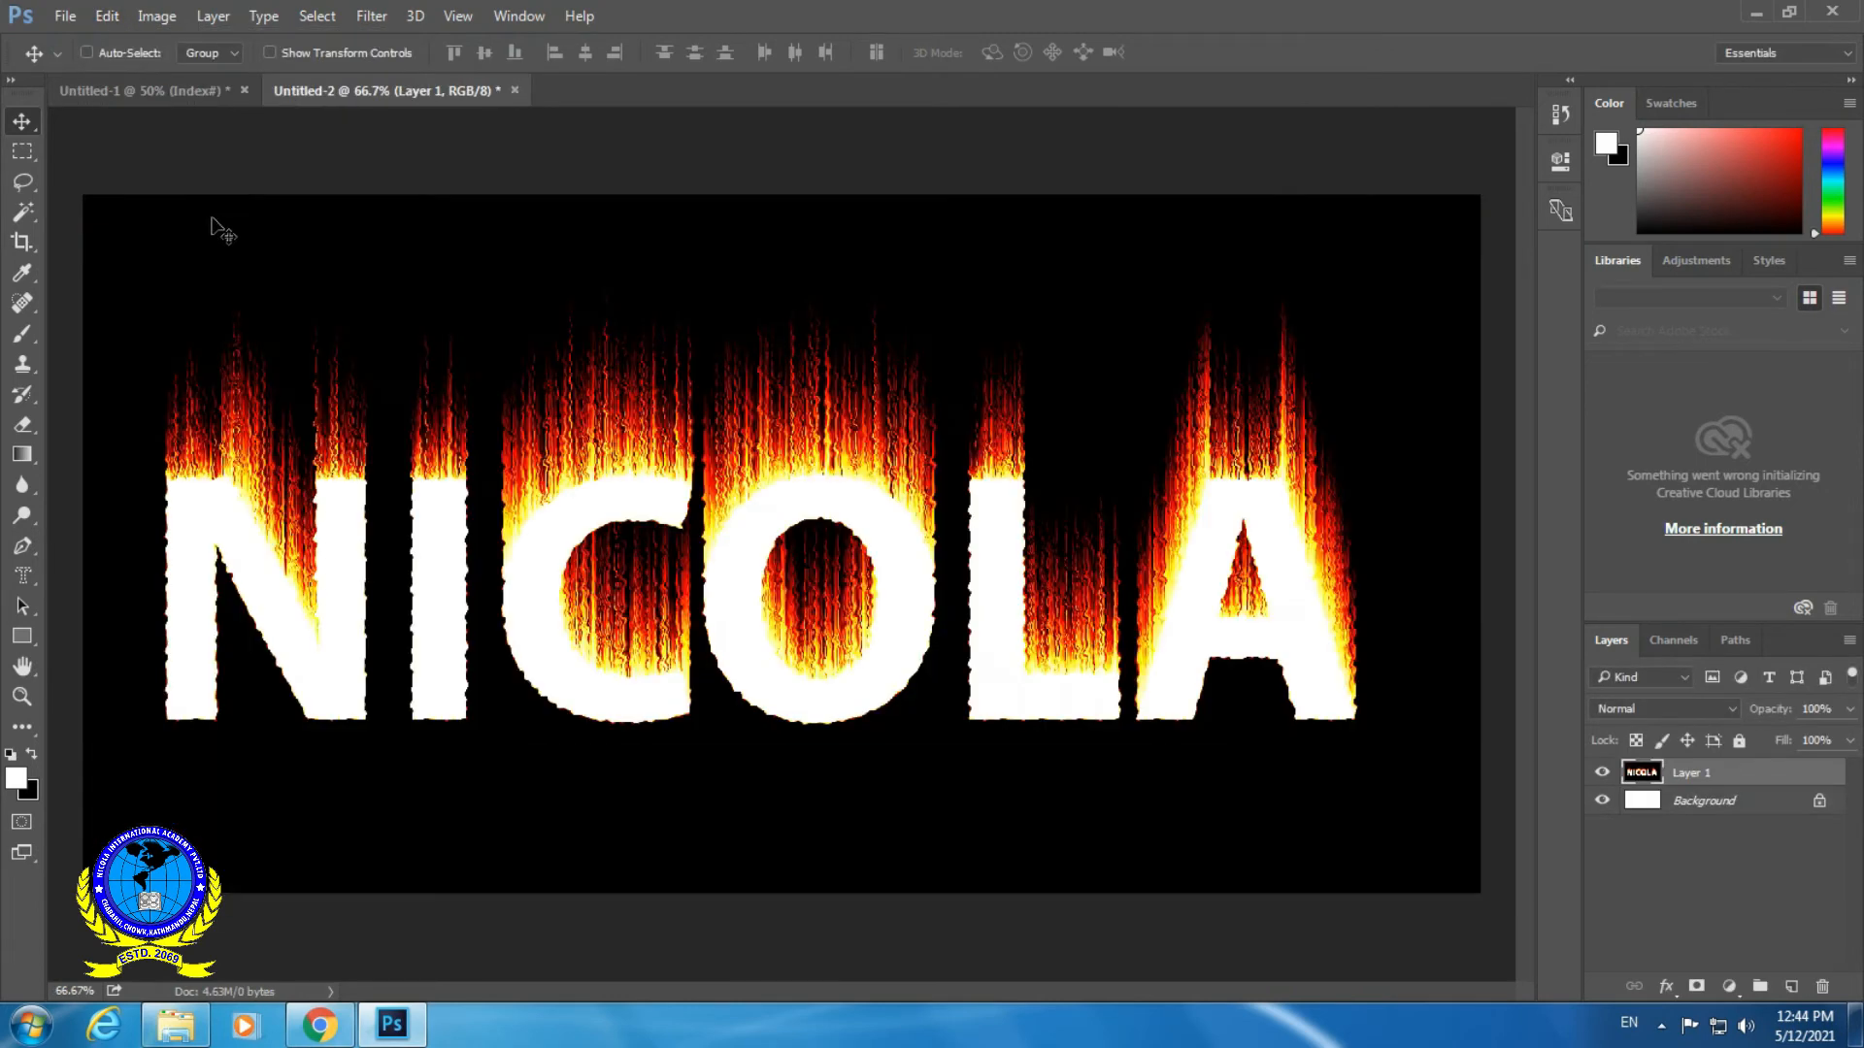
- Open the fire image wp2640525 from the Desktop
click(65, 17)
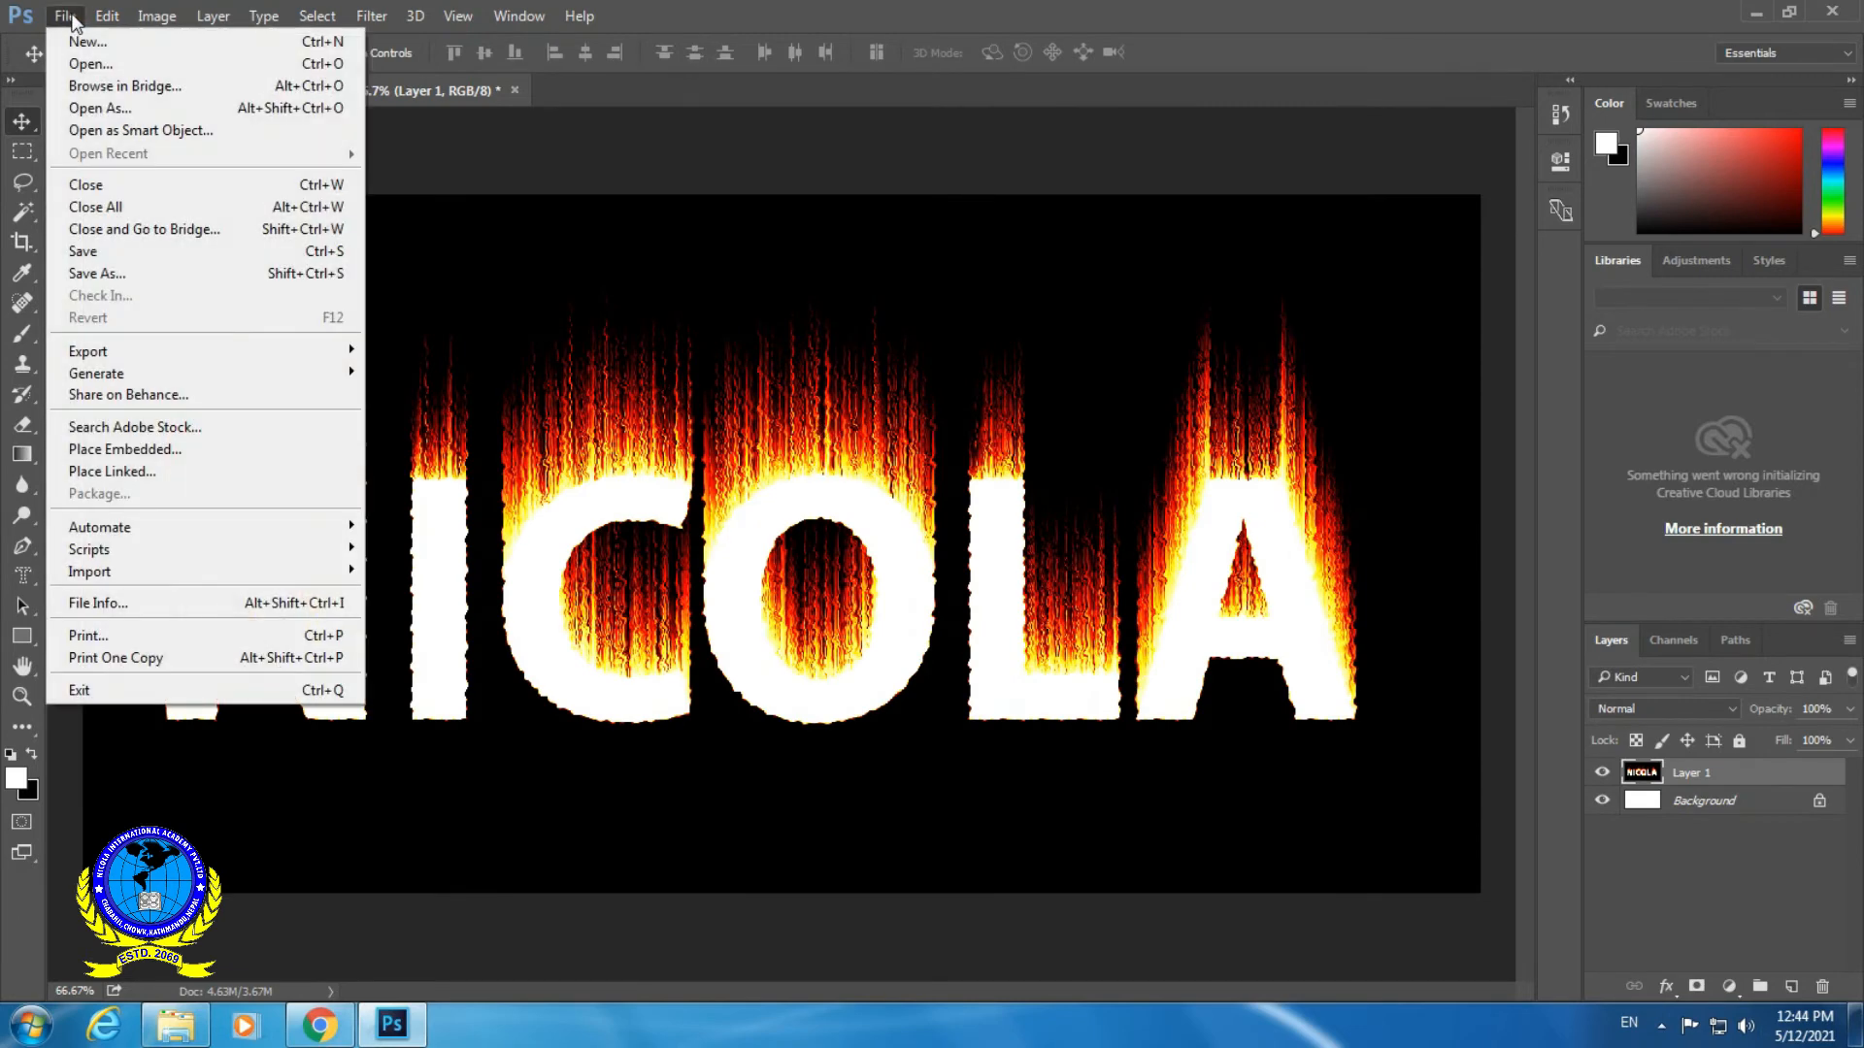
click(128, 76)
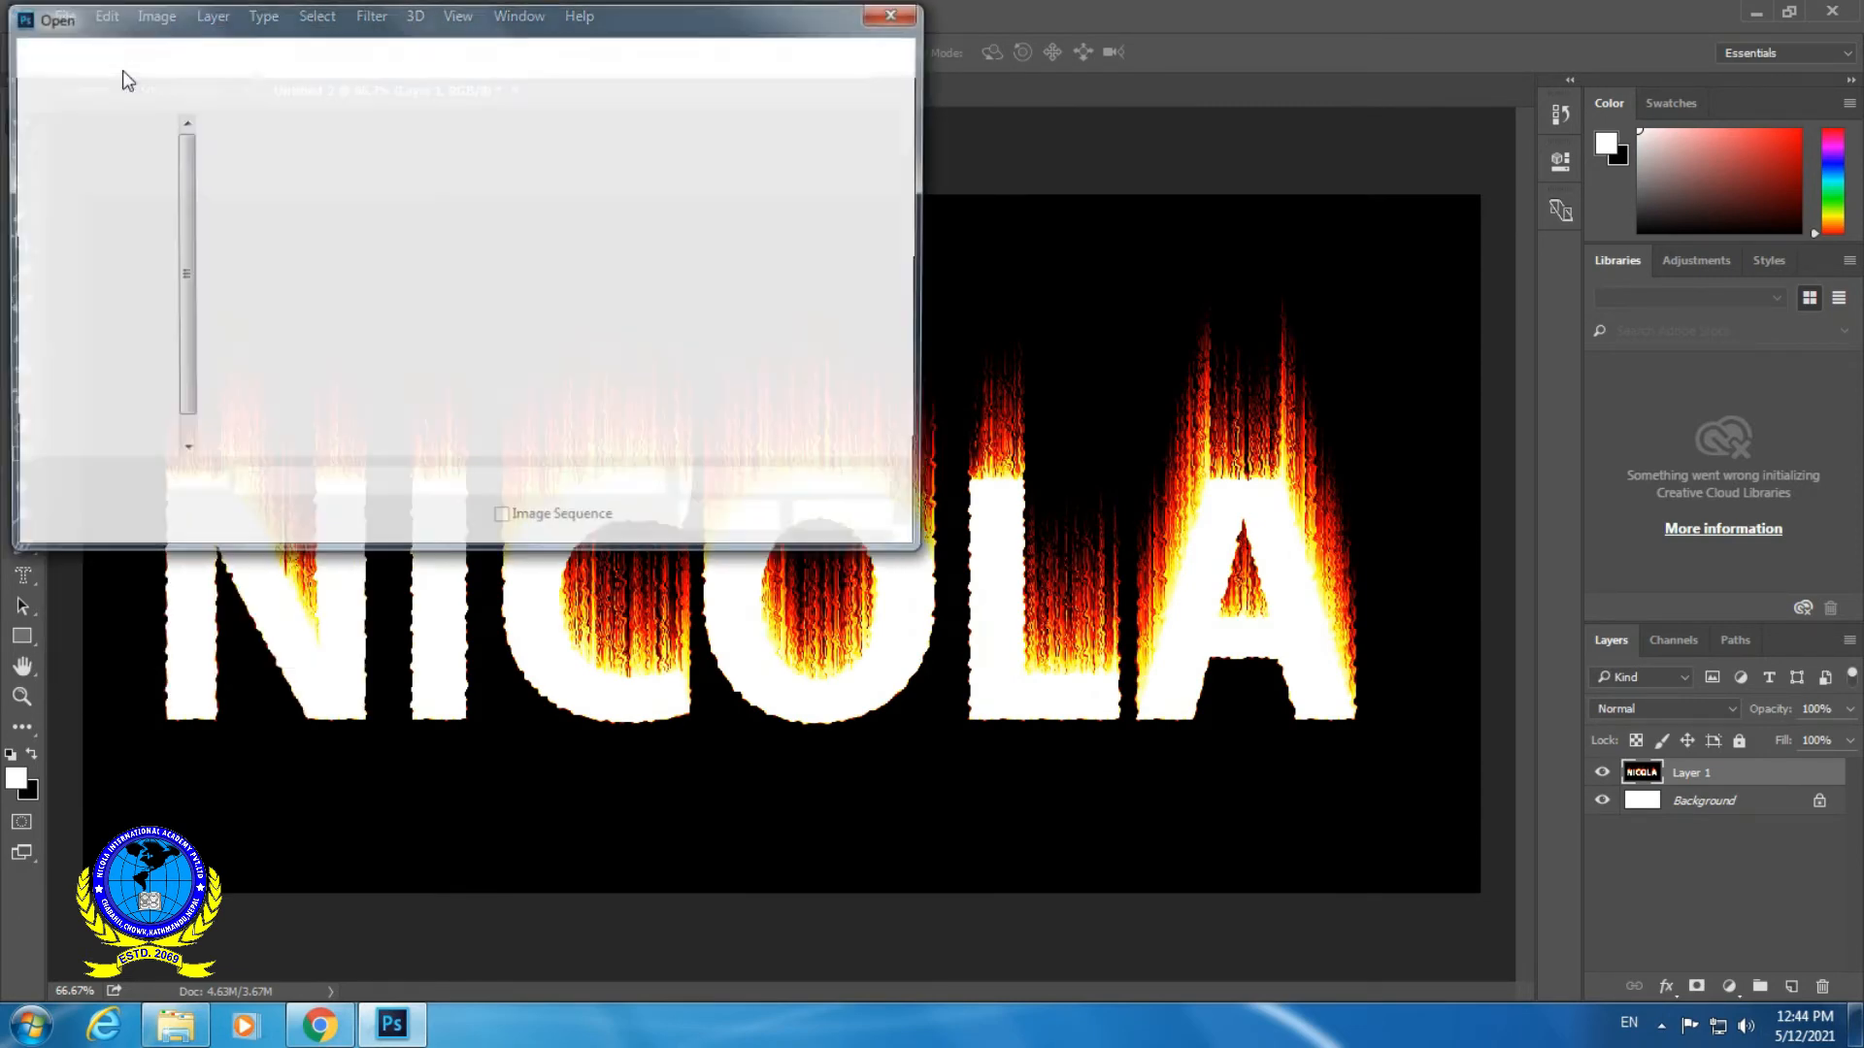
click(105, 163)
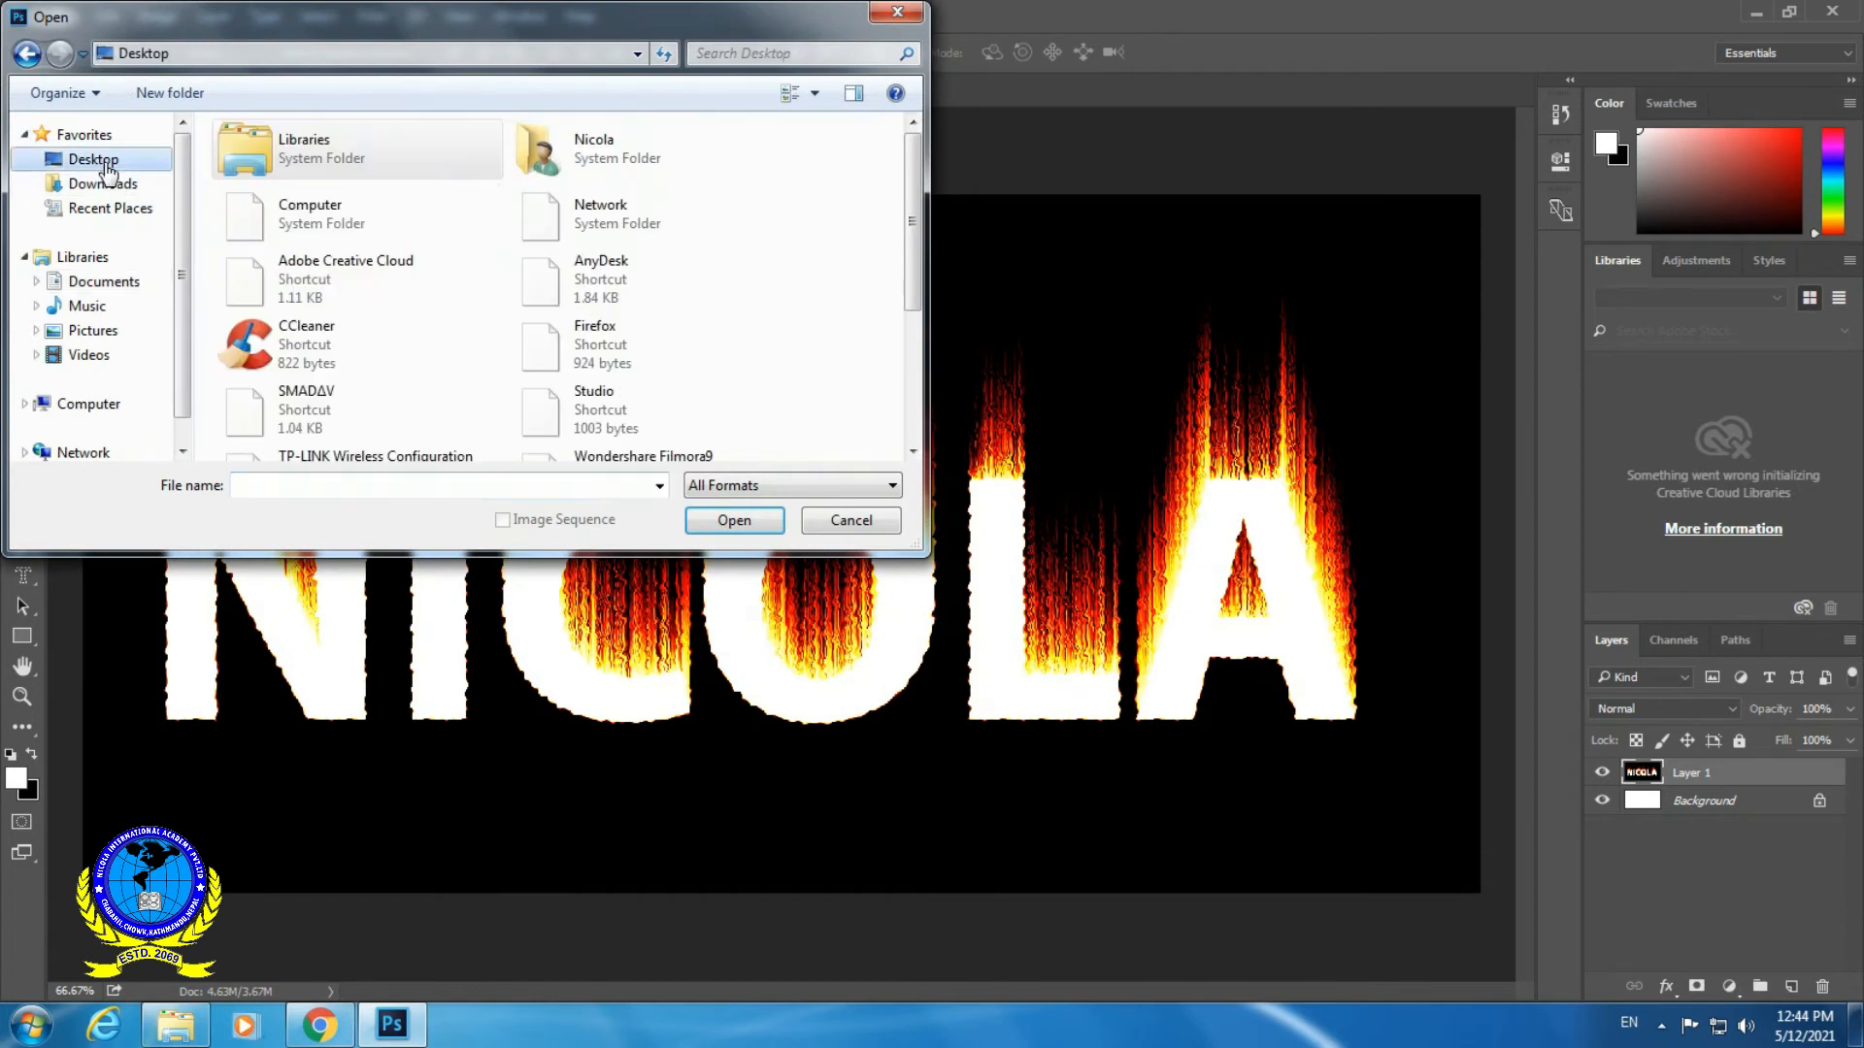
scroll(913, 254, down, 3)
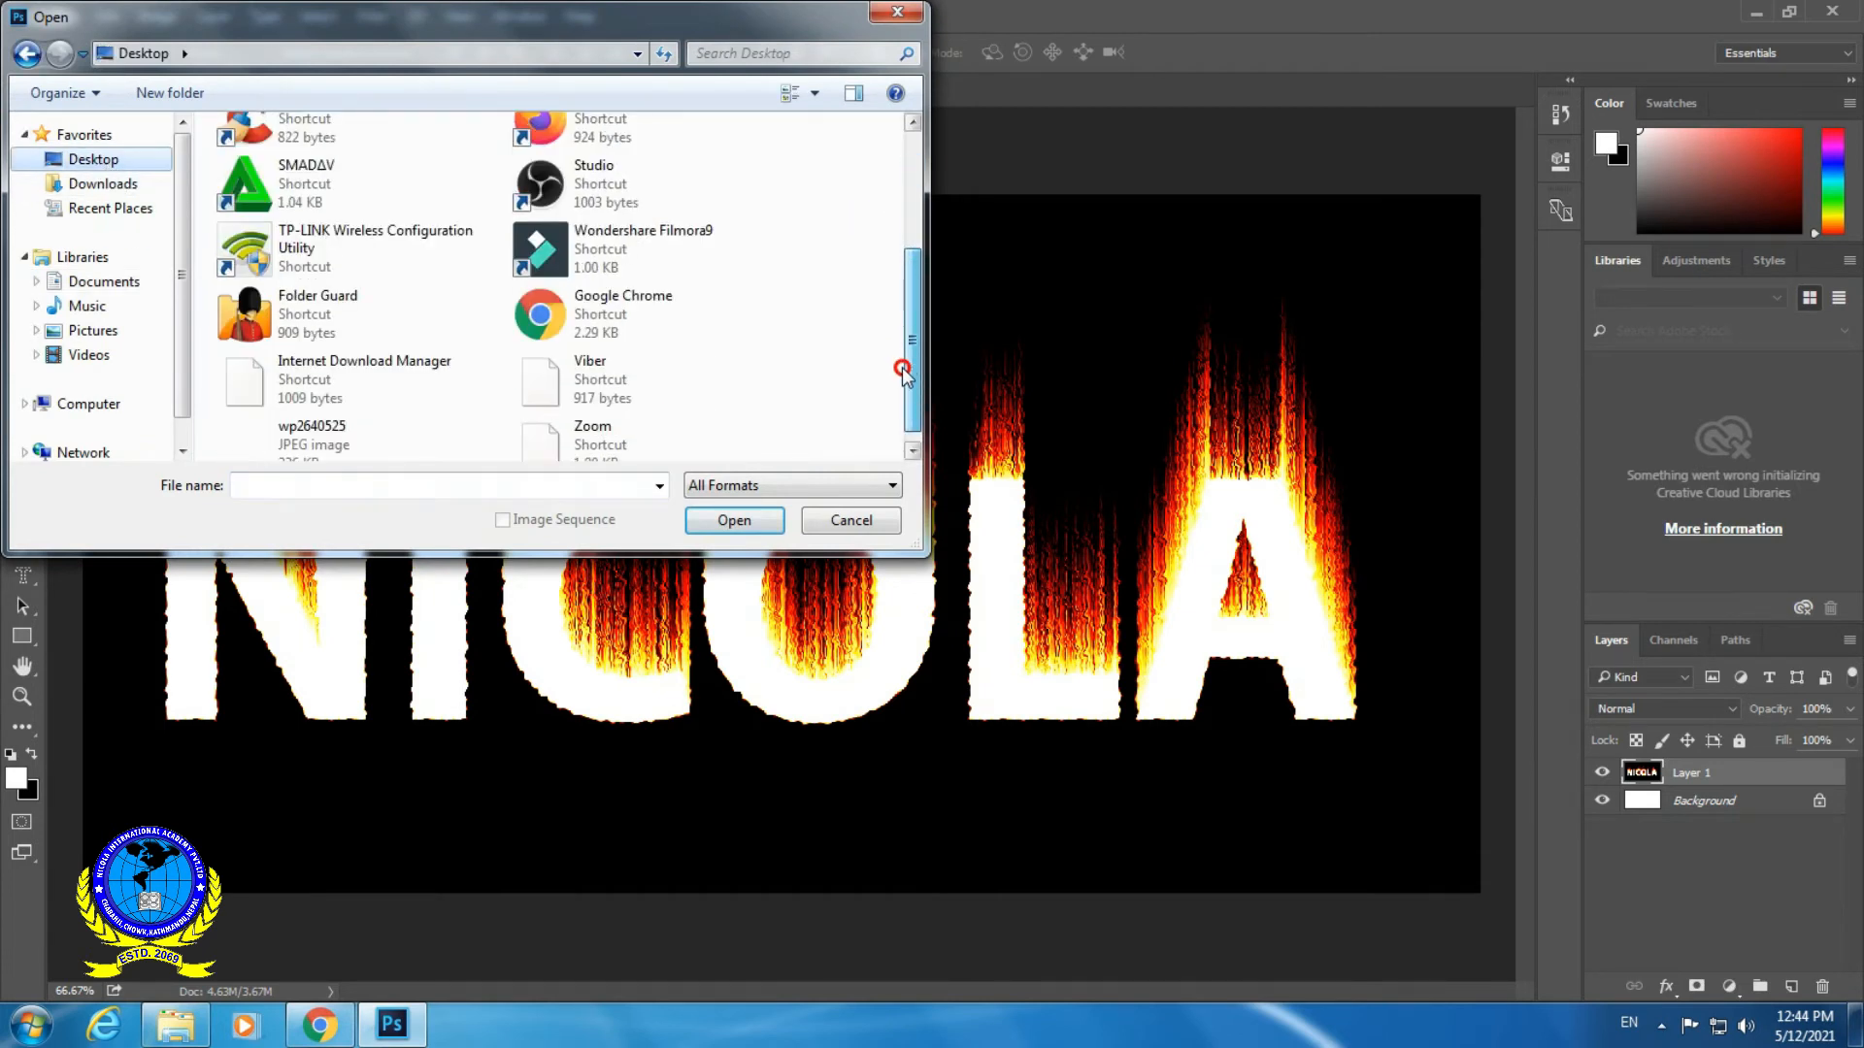
click(291, 431)
click(732, 520)
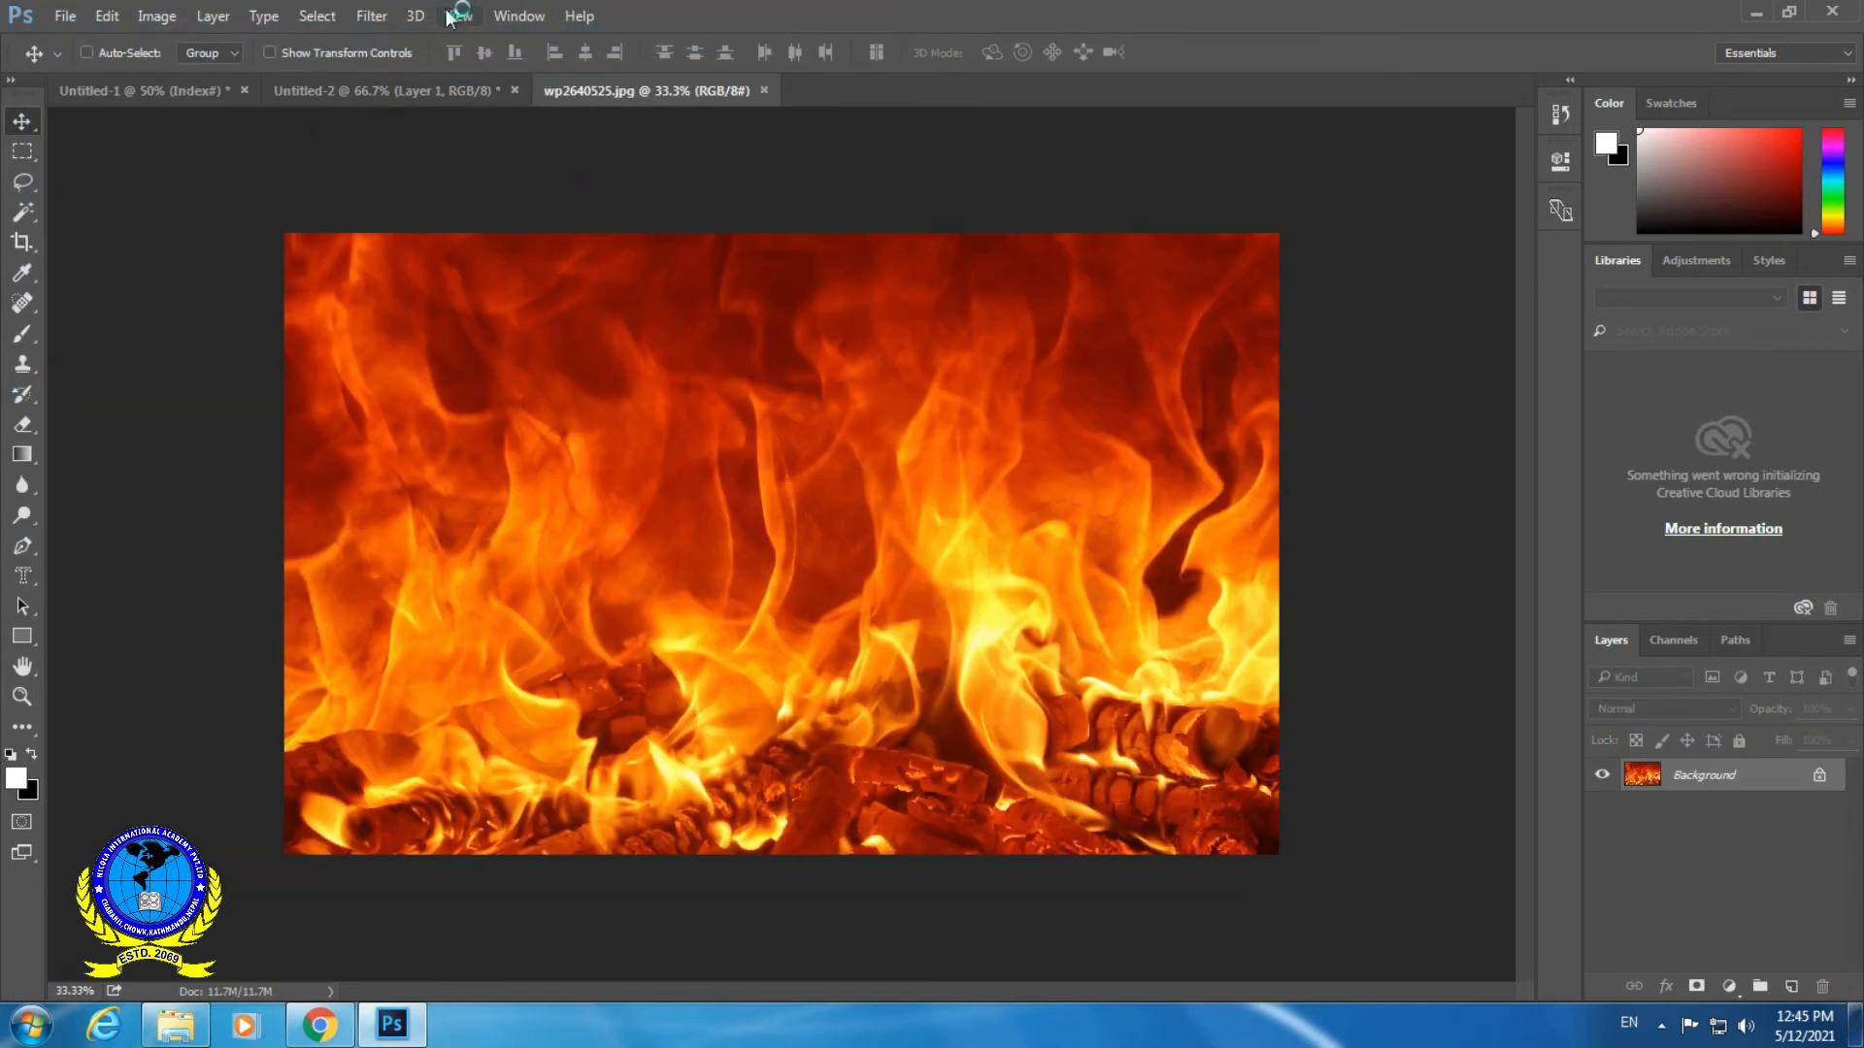
- Copy the entire fire image and paste it as a new layer into the Untitled-2 document
click(317, 16)
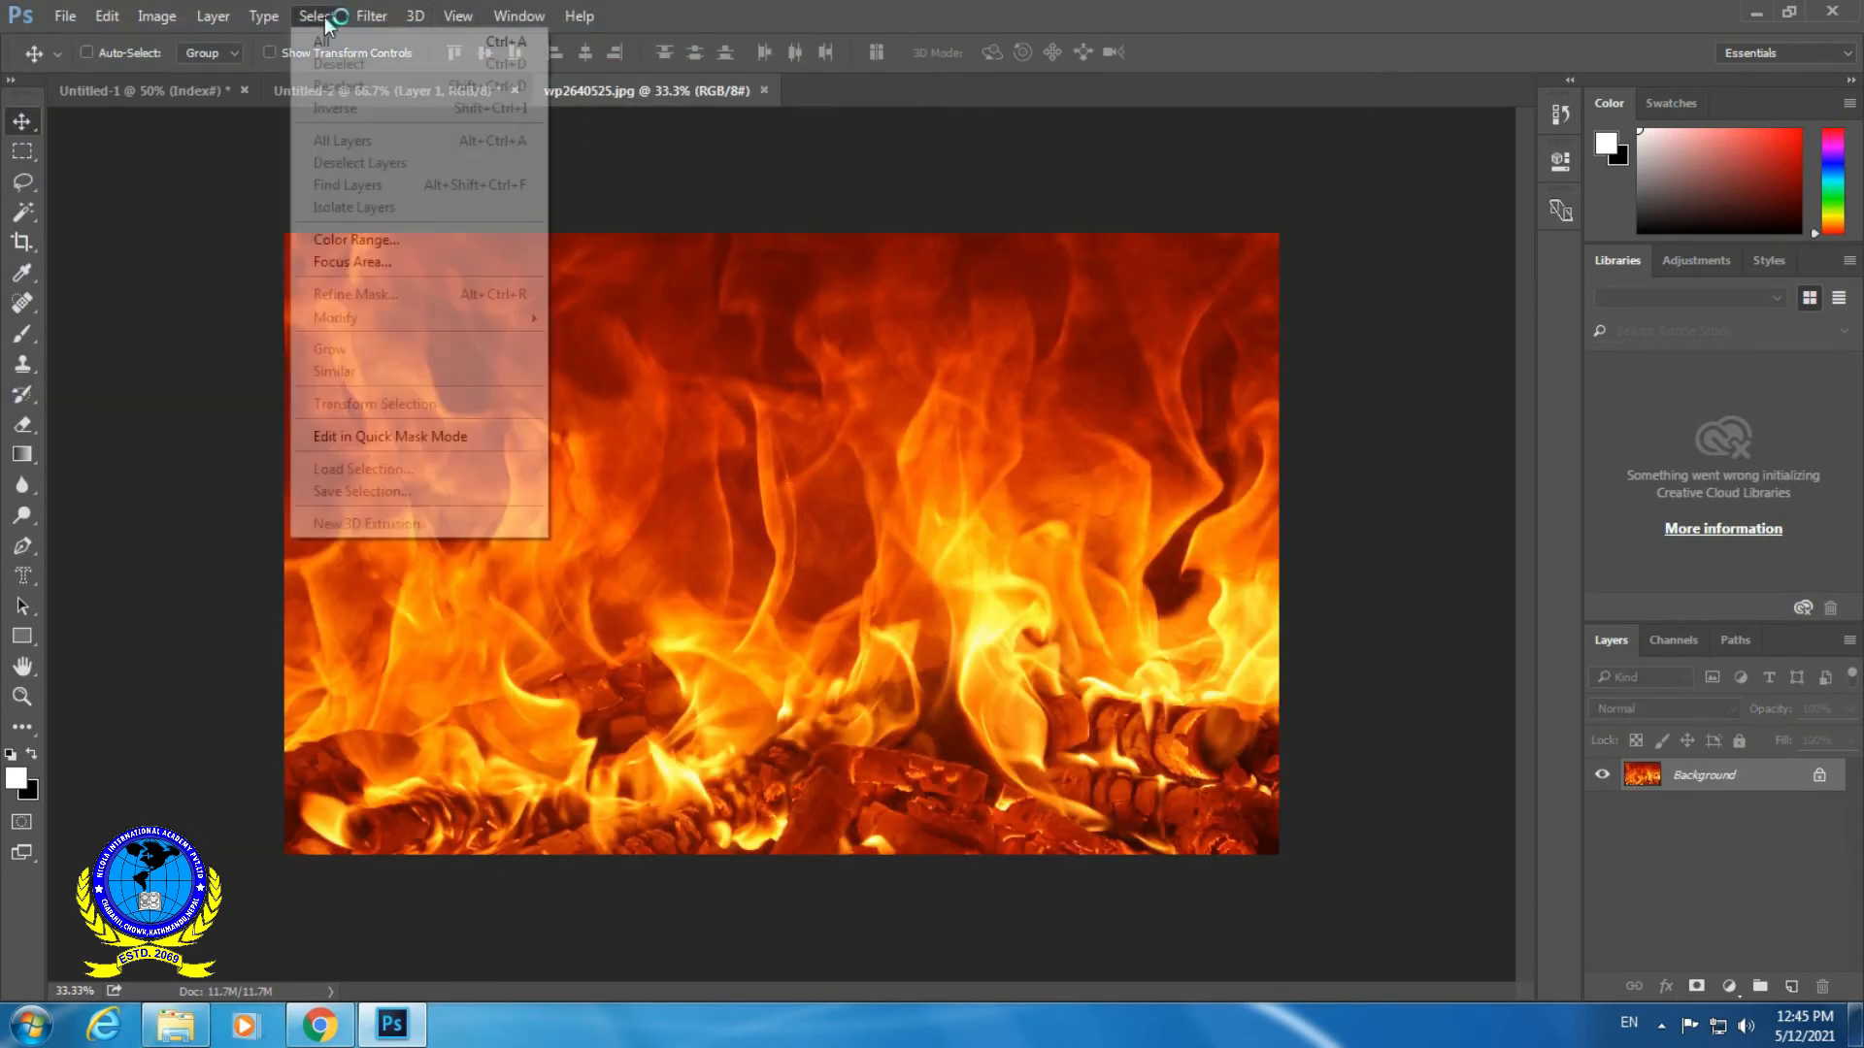
click(330, 41)
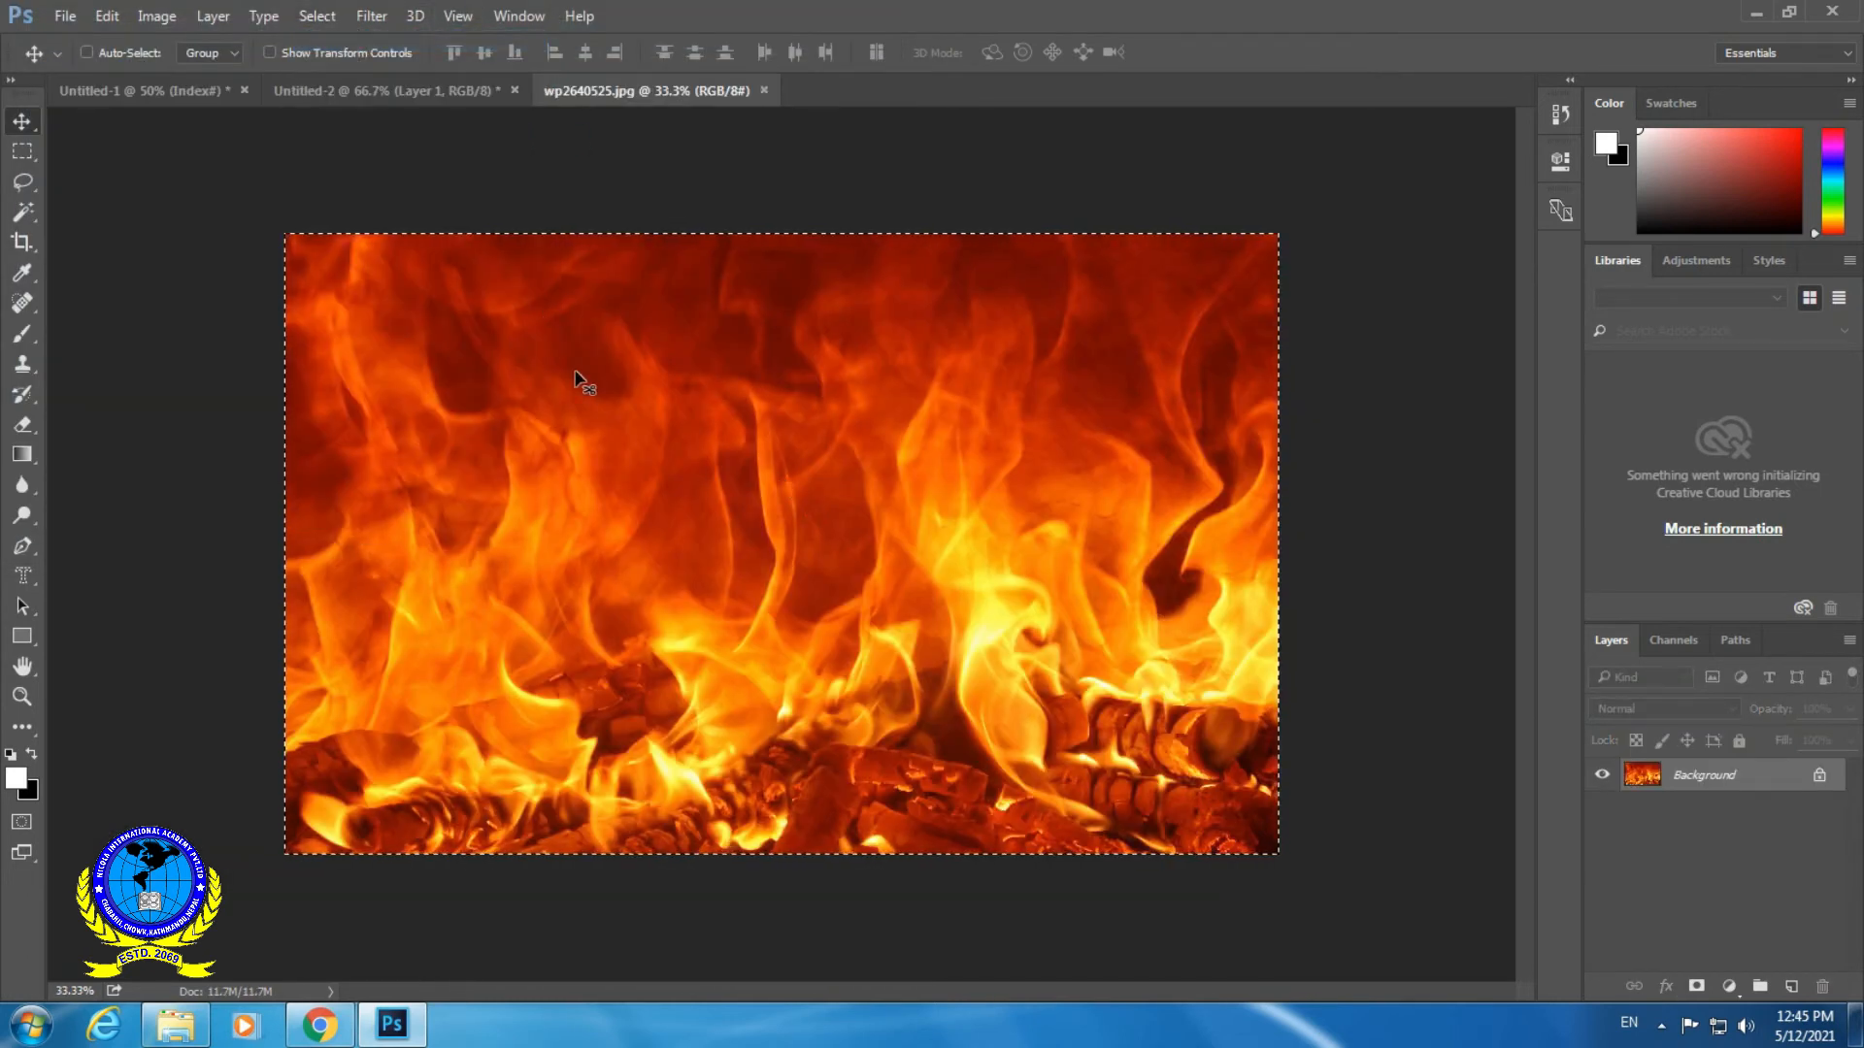
click(107, 15)
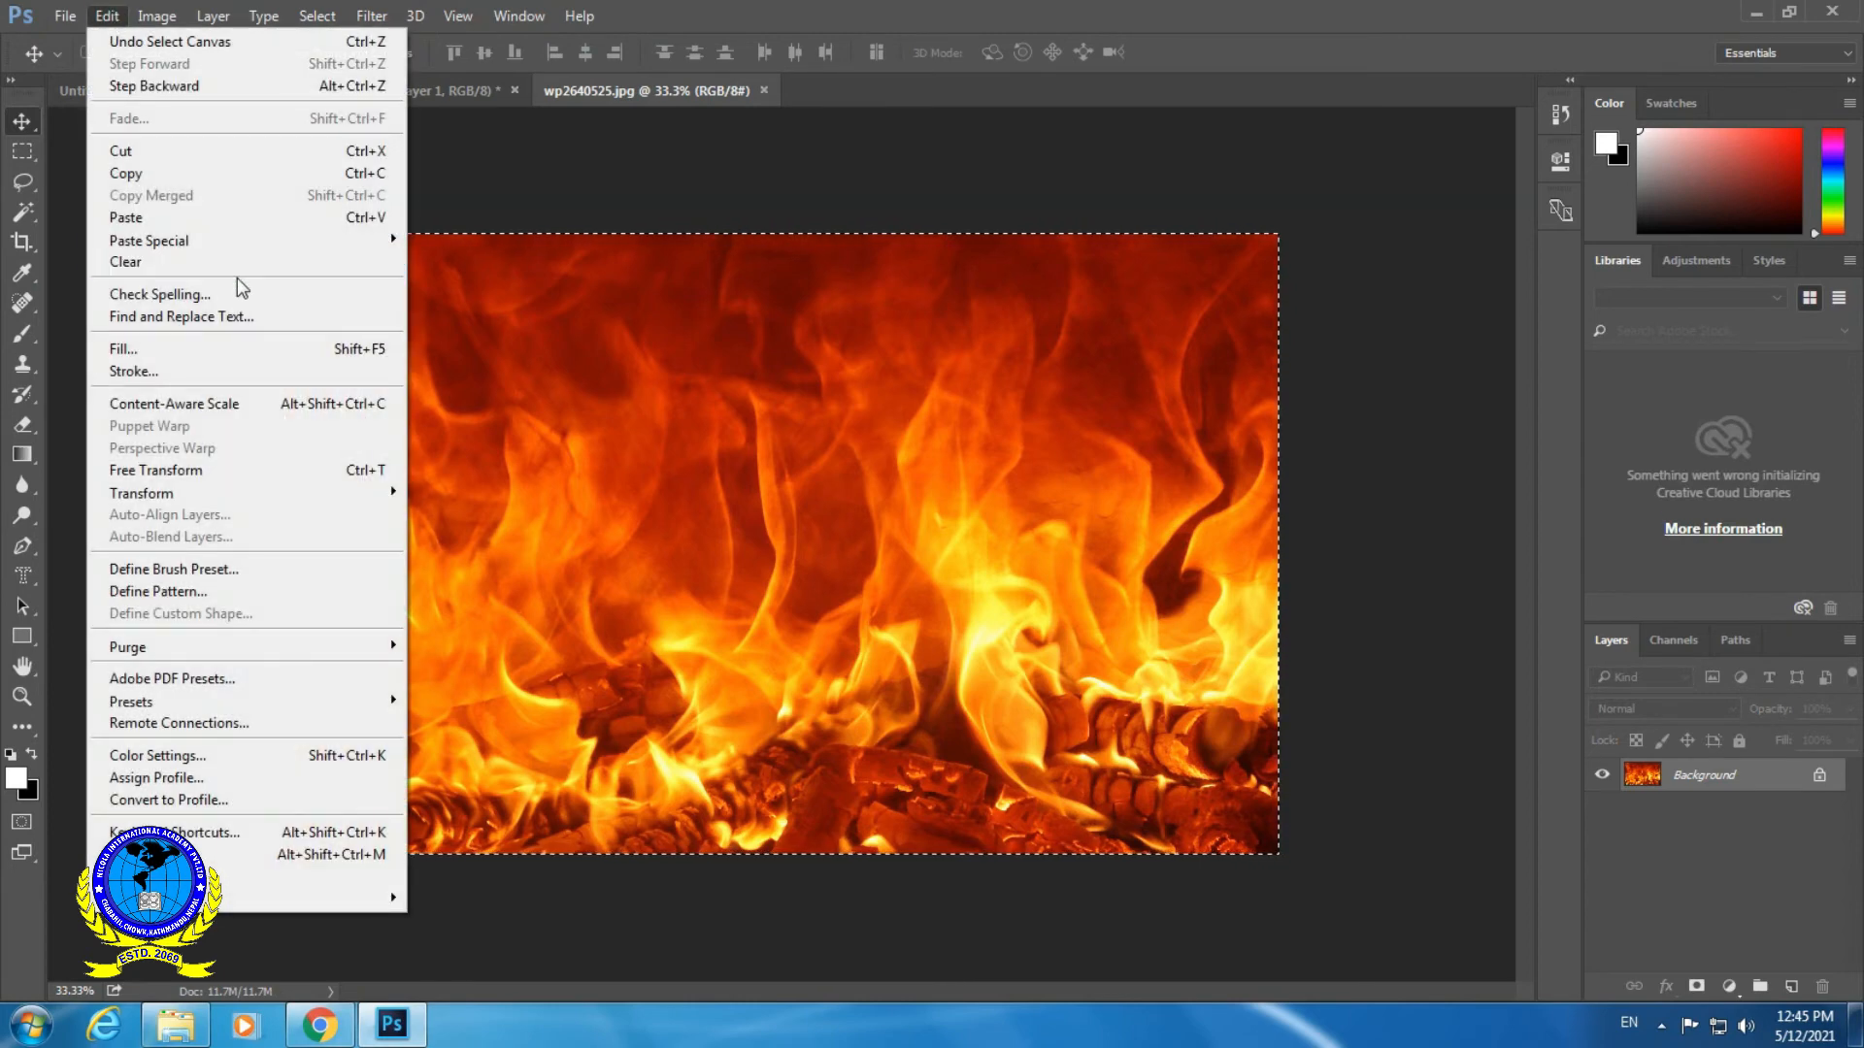
click(176, 171)
click(353, 91)
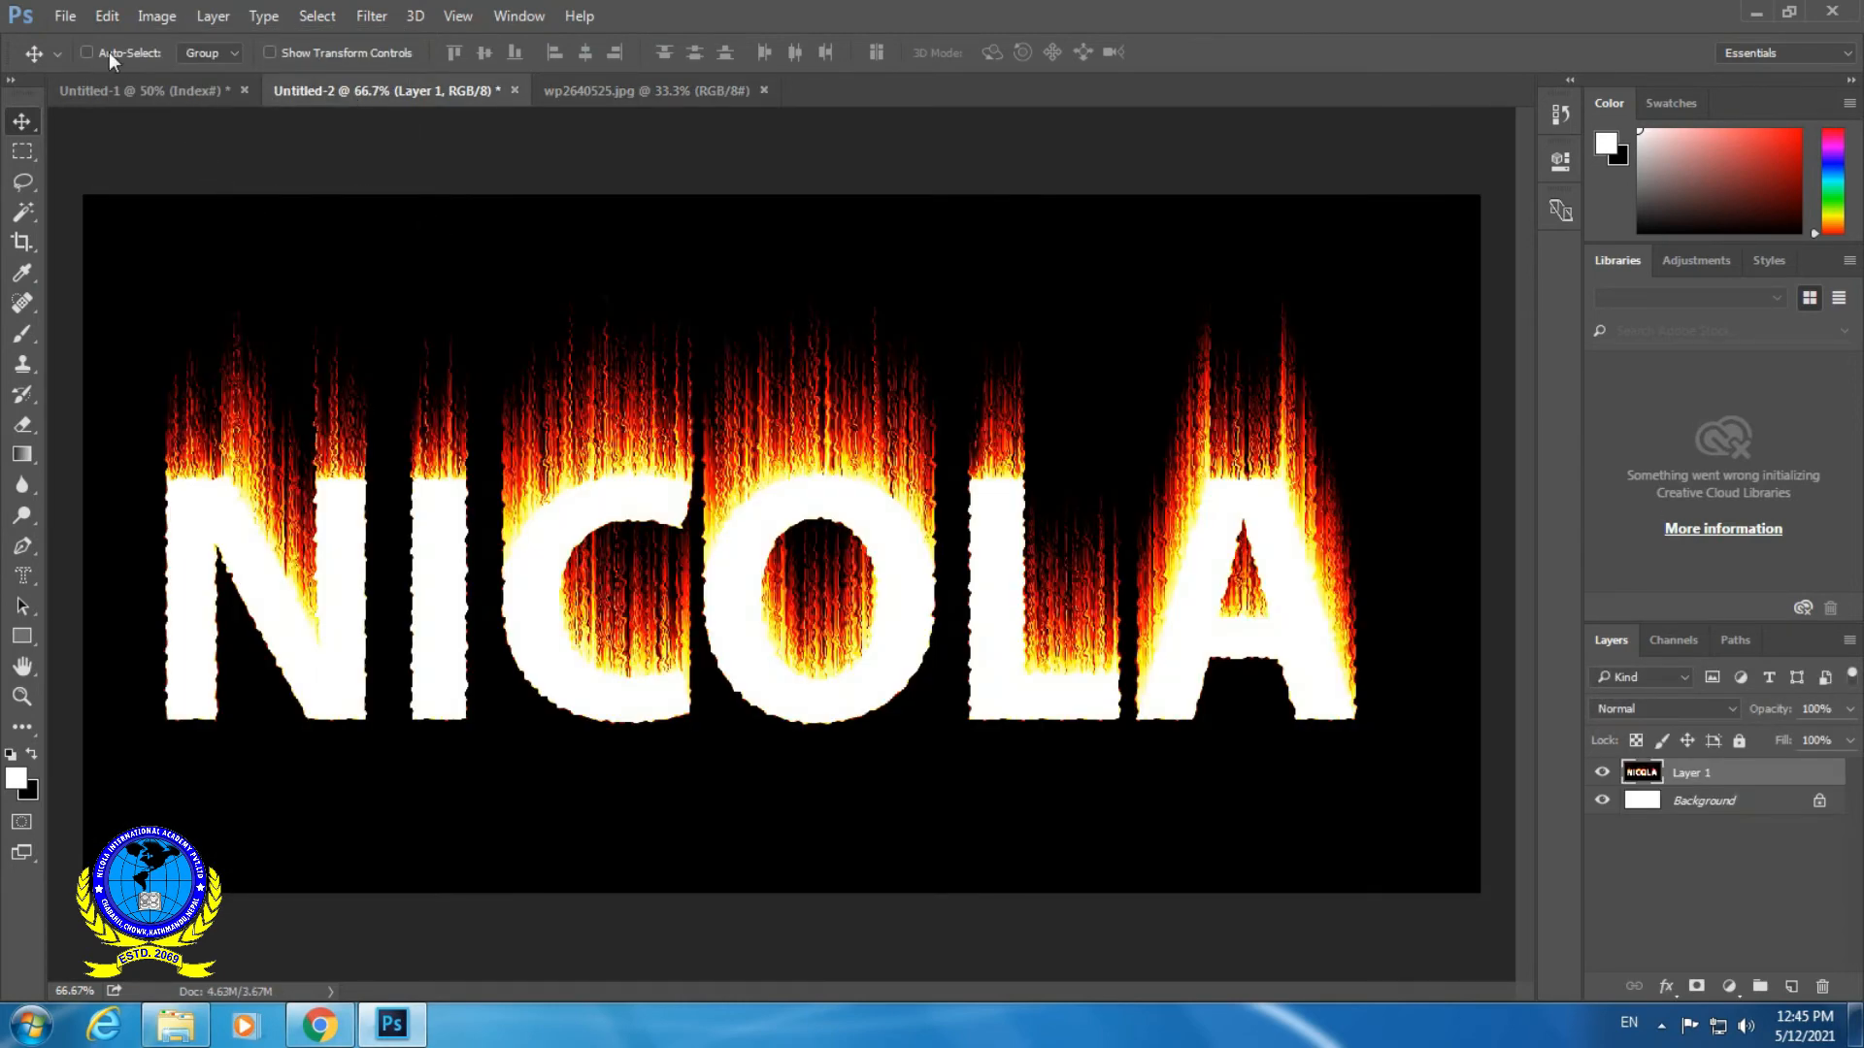
click(104, 16)
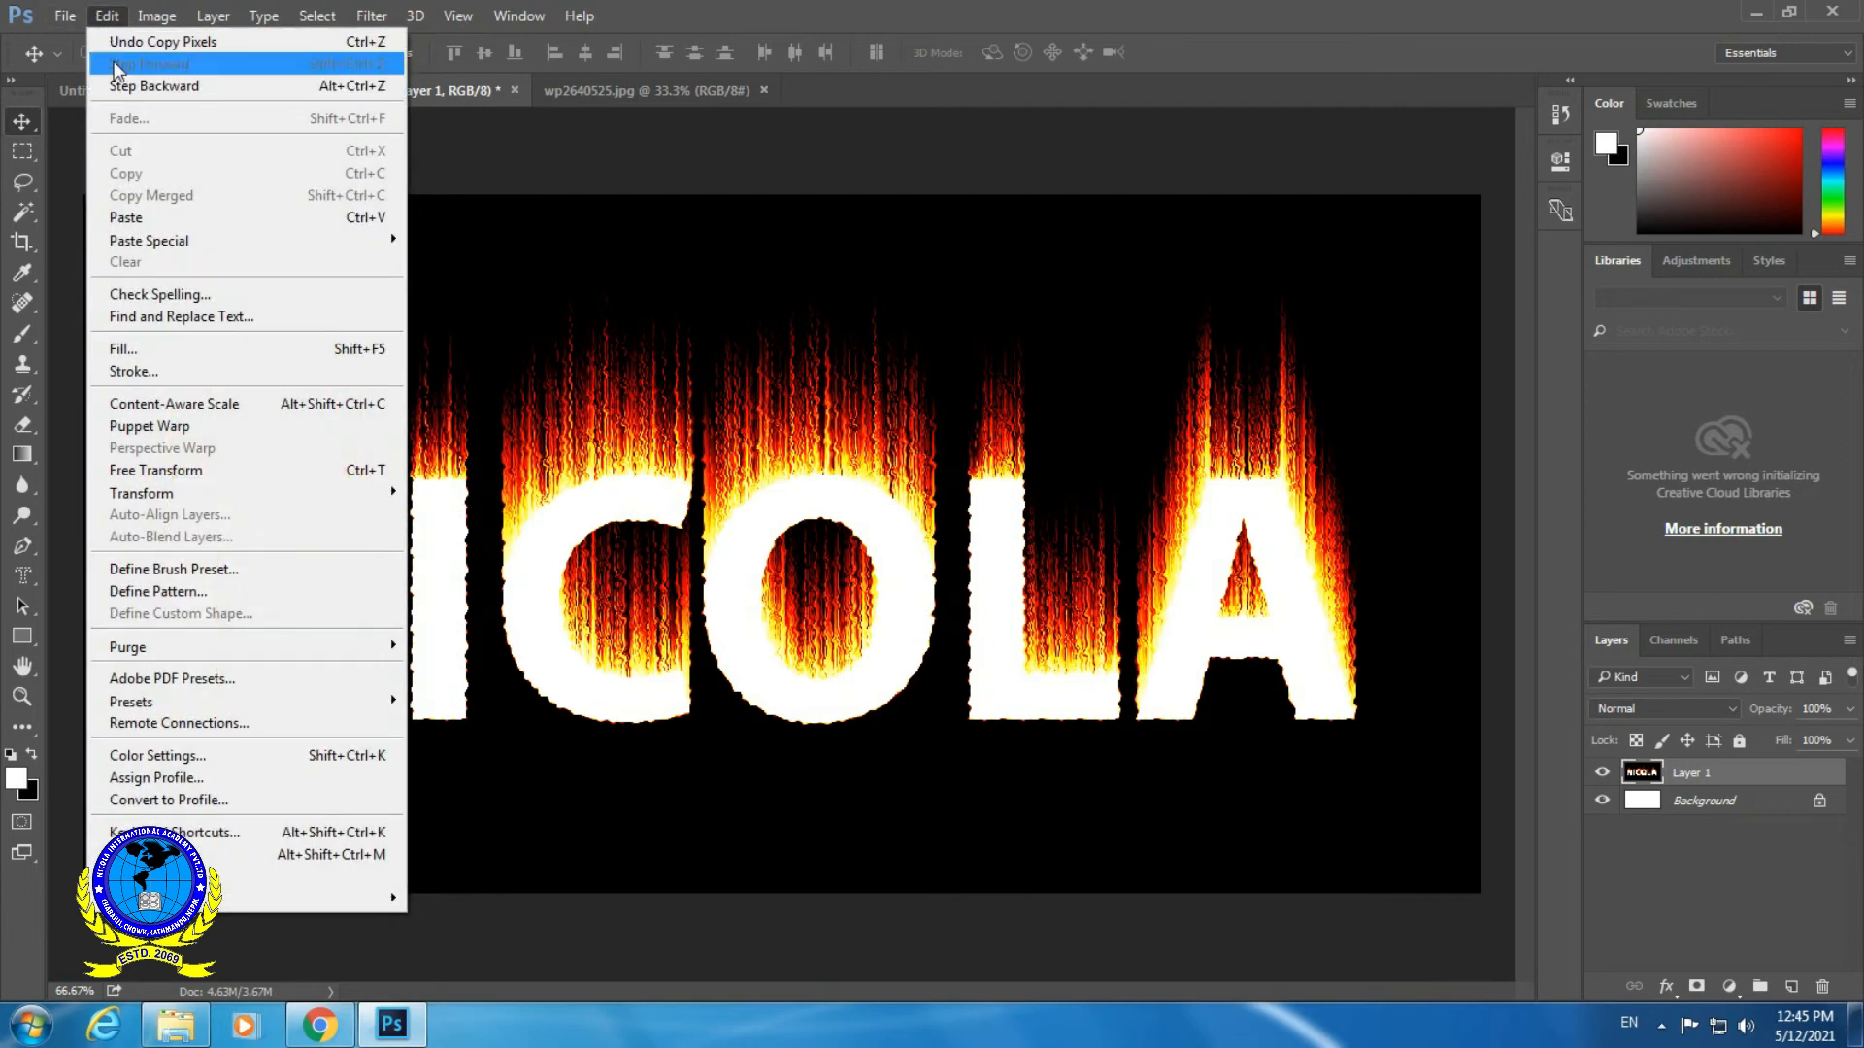
click(160, 217)
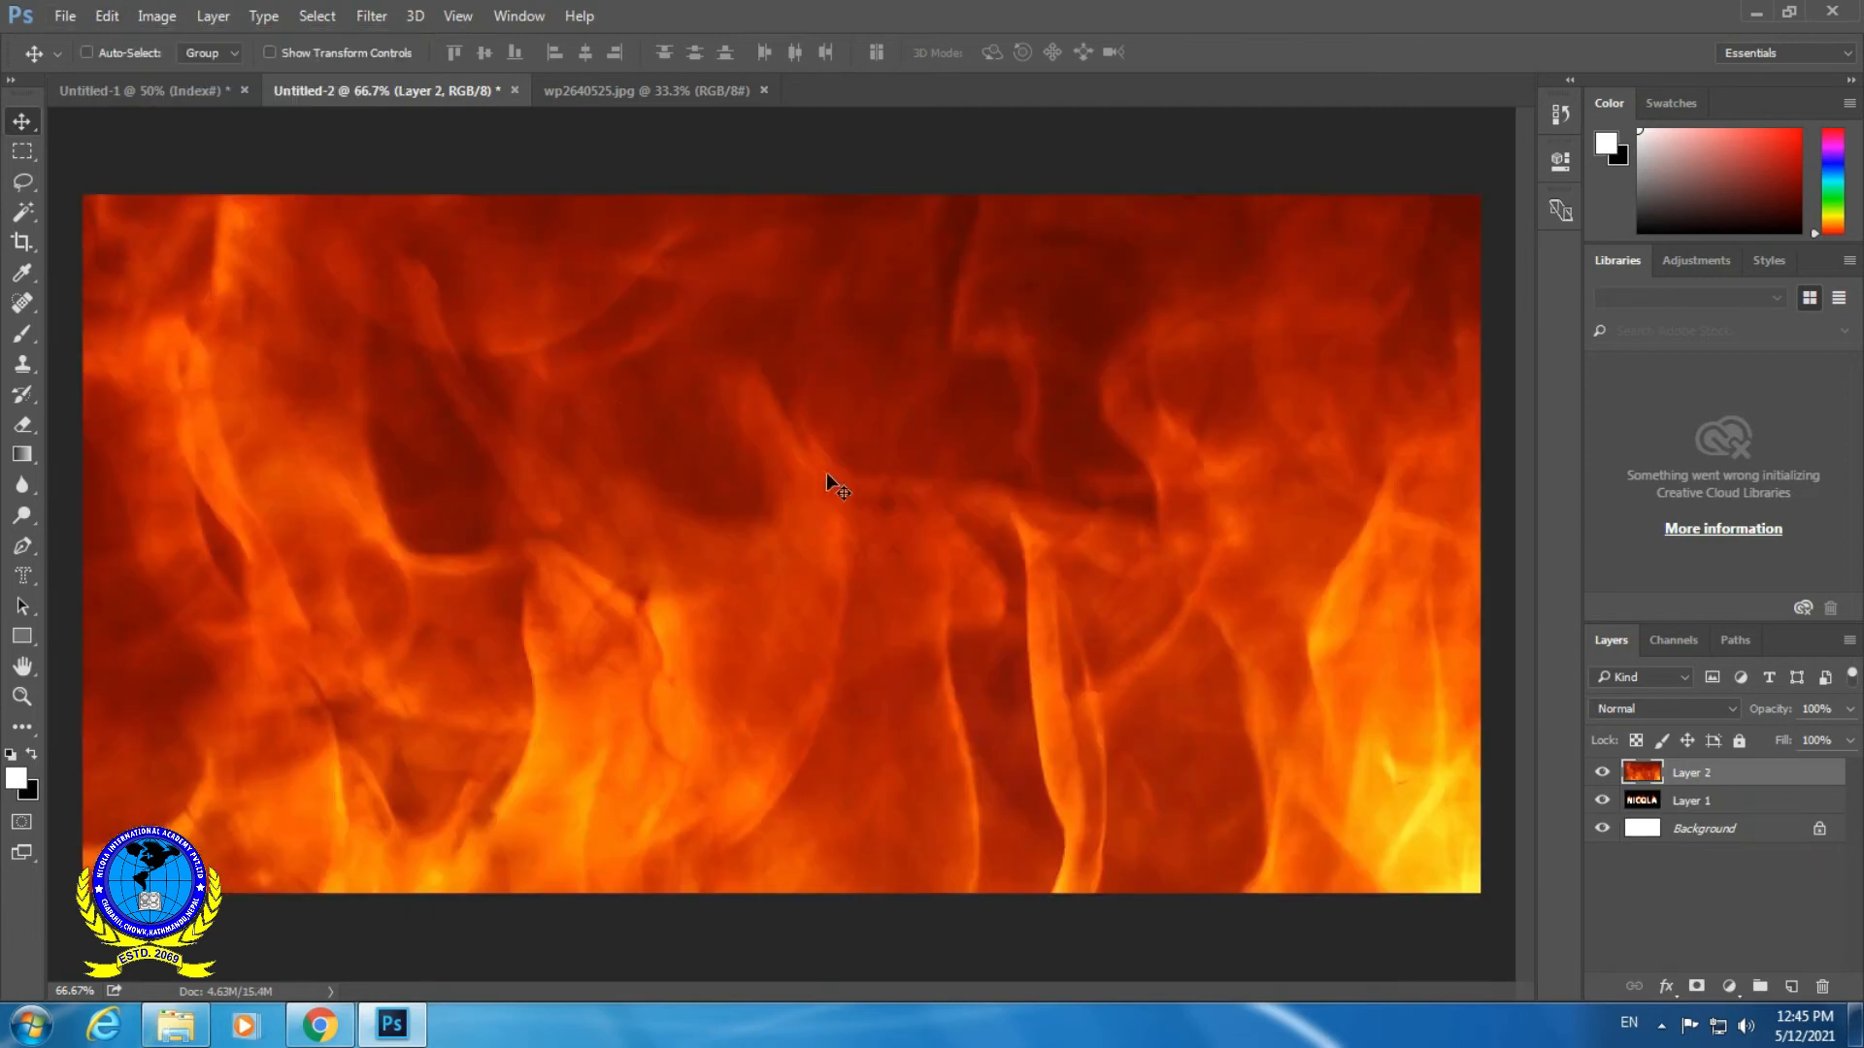
- Free Transform the pasted fire layer to about 62% of its size and position it over all the NICOLA letters
click(104, 16)
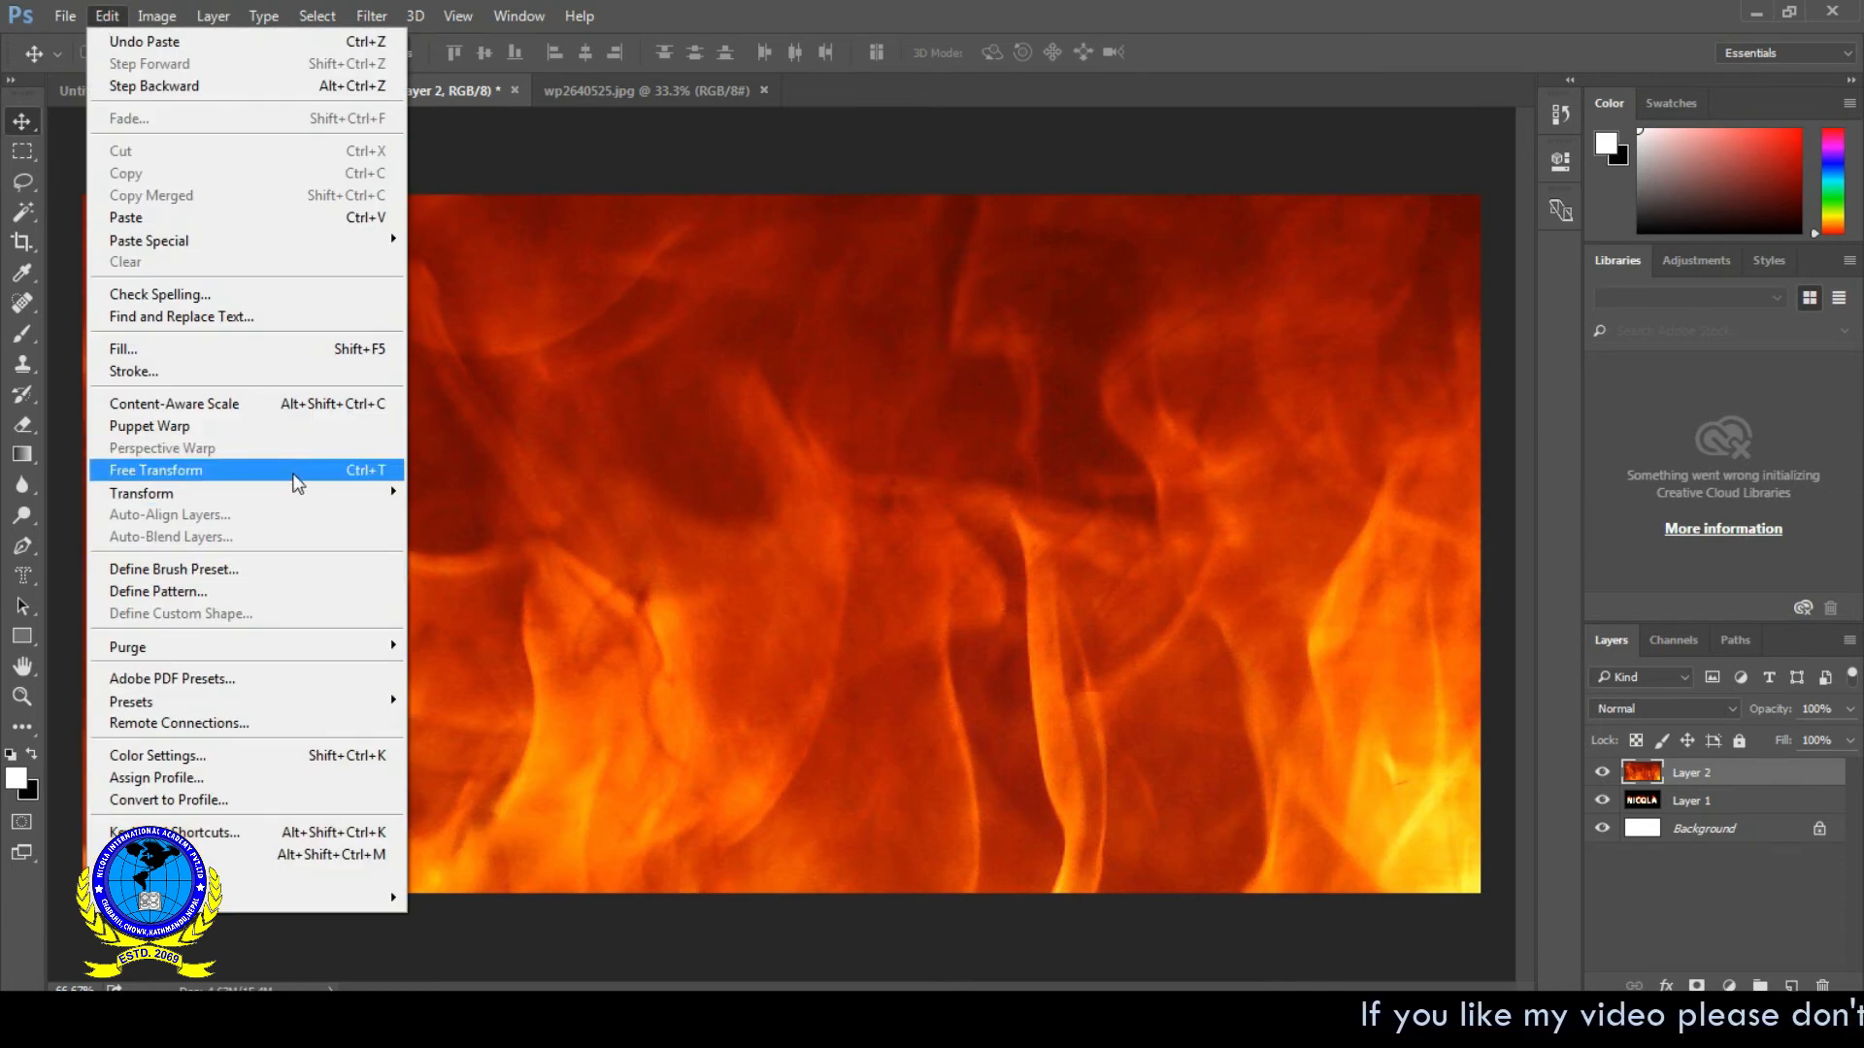
click(297, 475)
scroll(713, 458, down, 3)
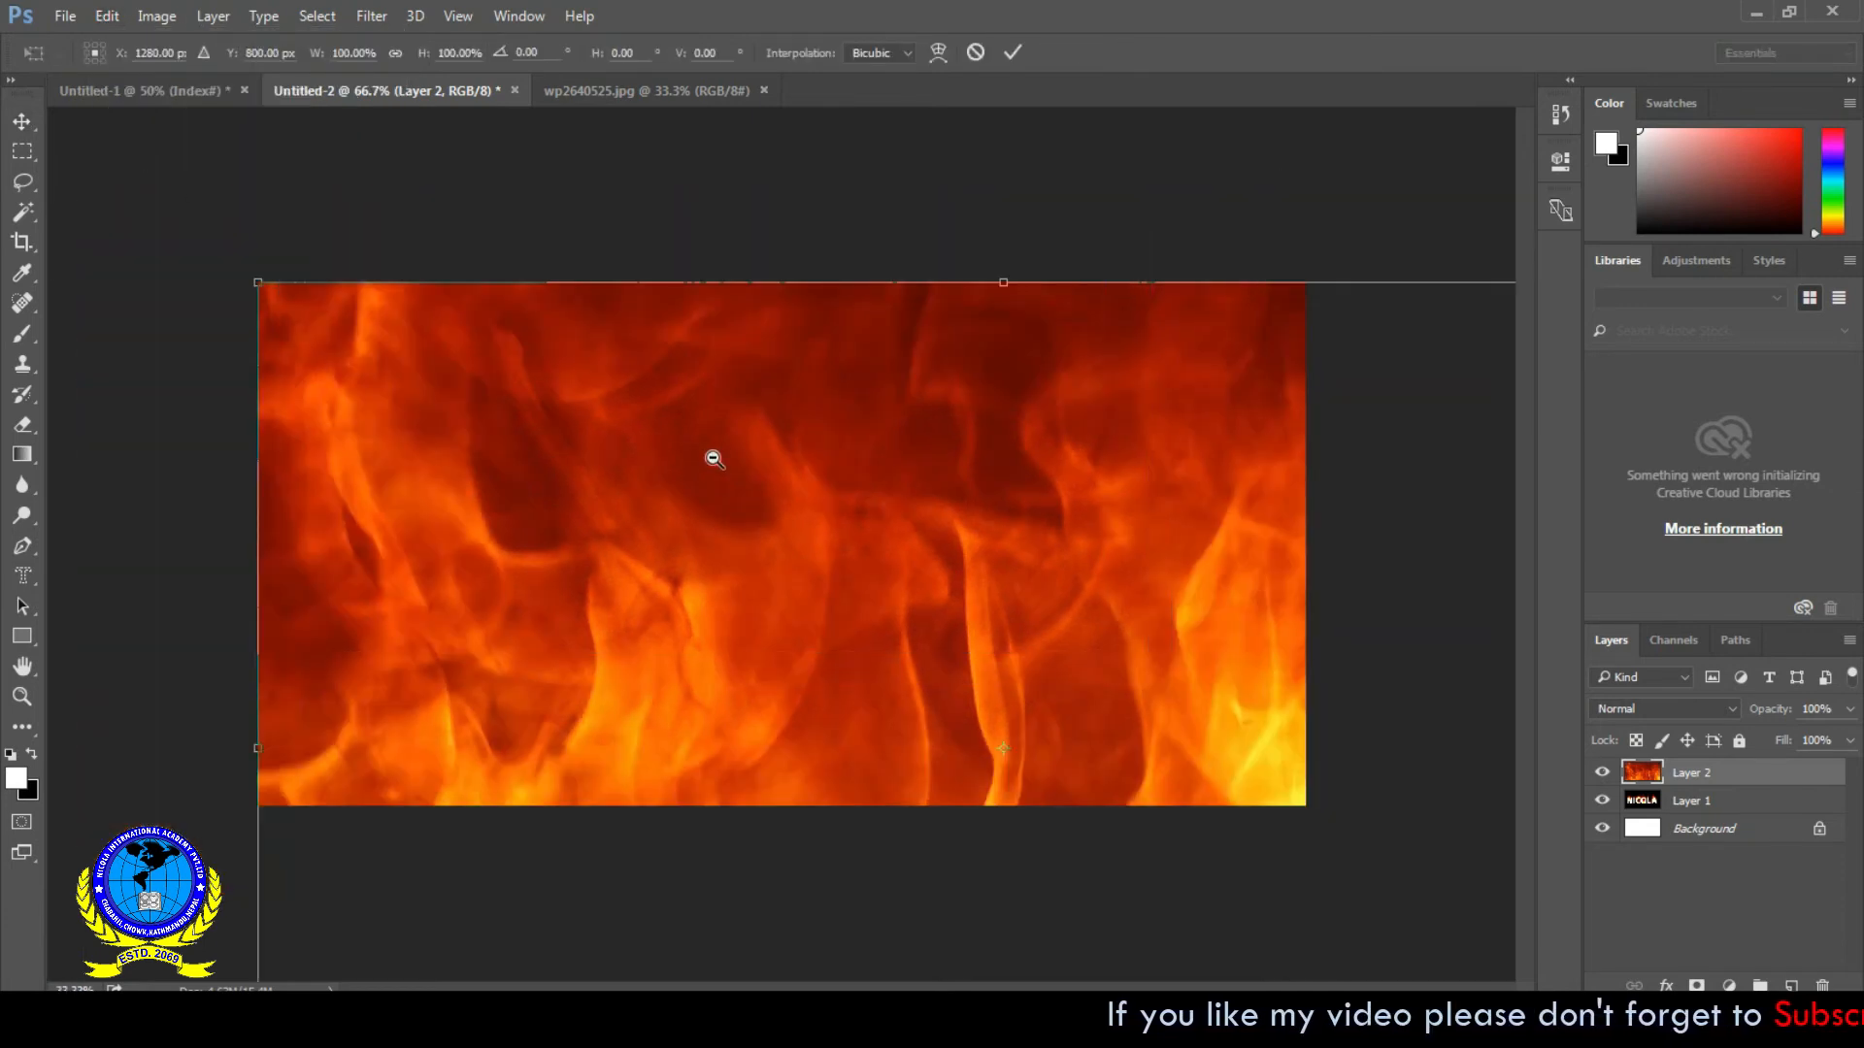
drag(520, 417, 729, 517)
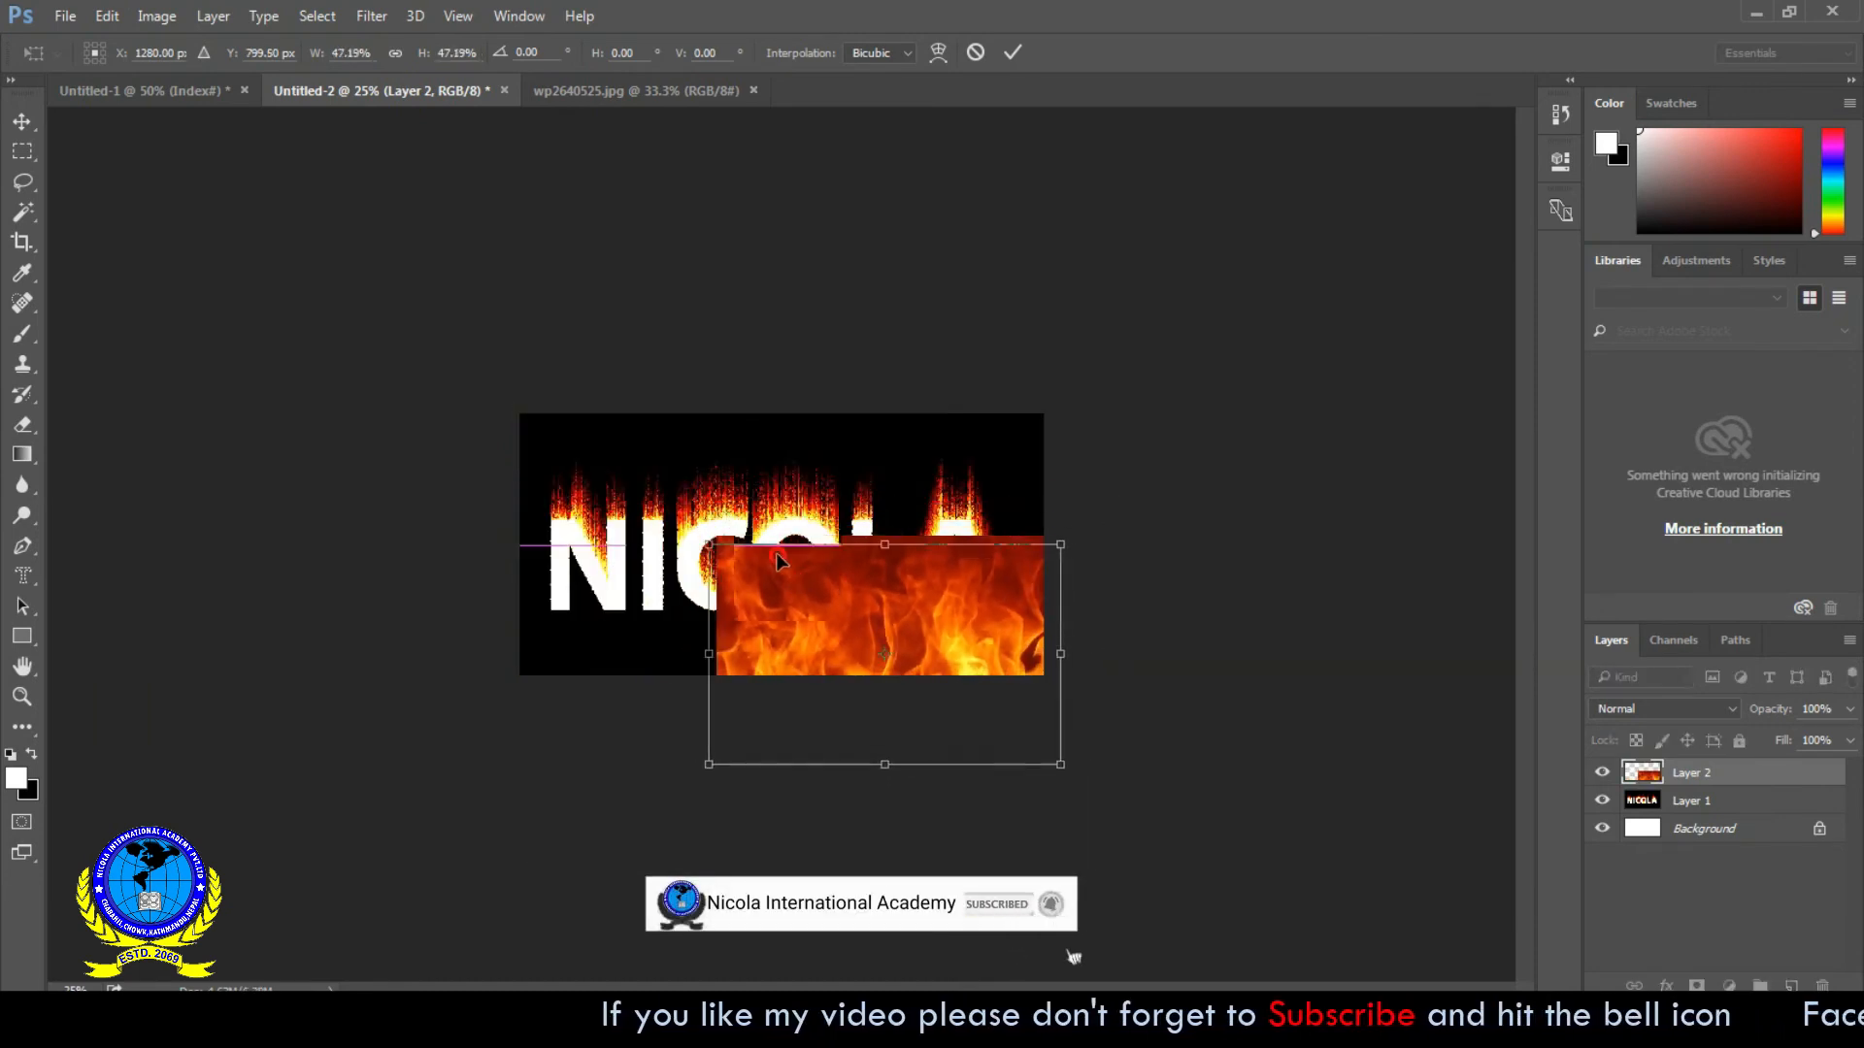
drag(797, 583, 689, 497)
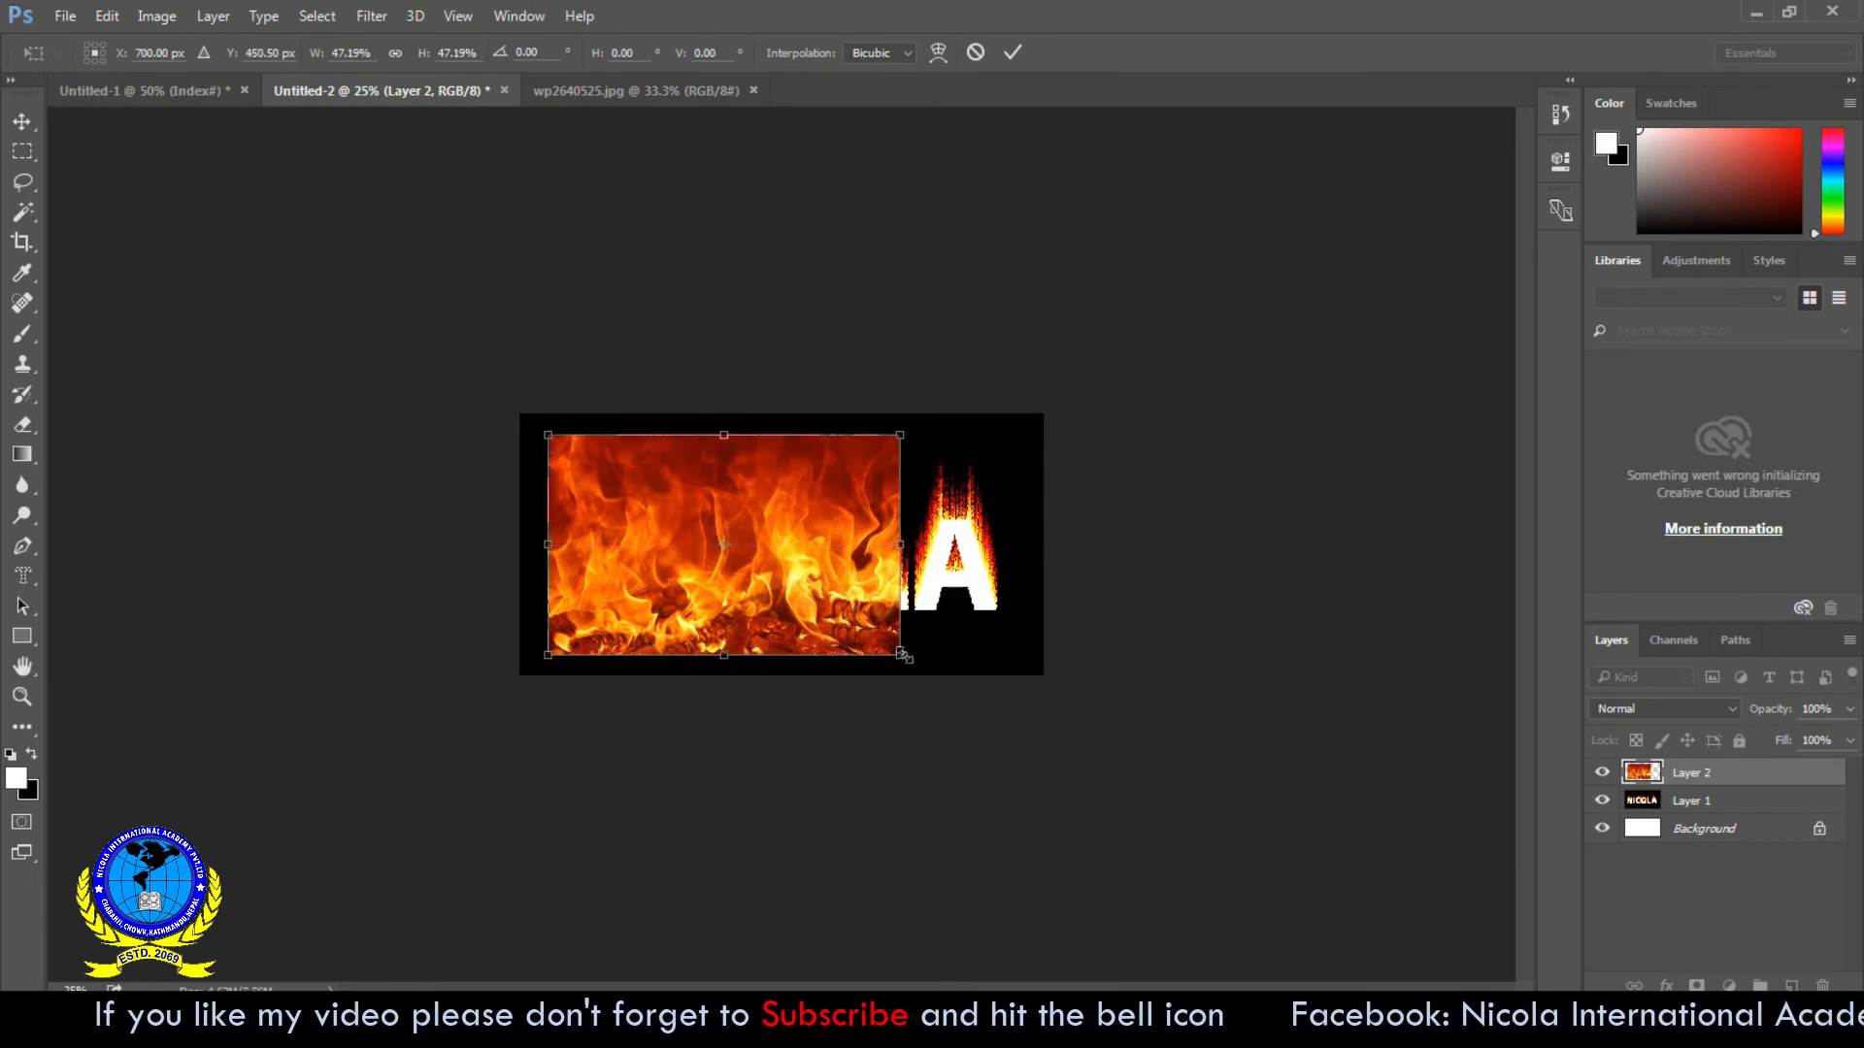
drag(928, 663, 1026, 702)
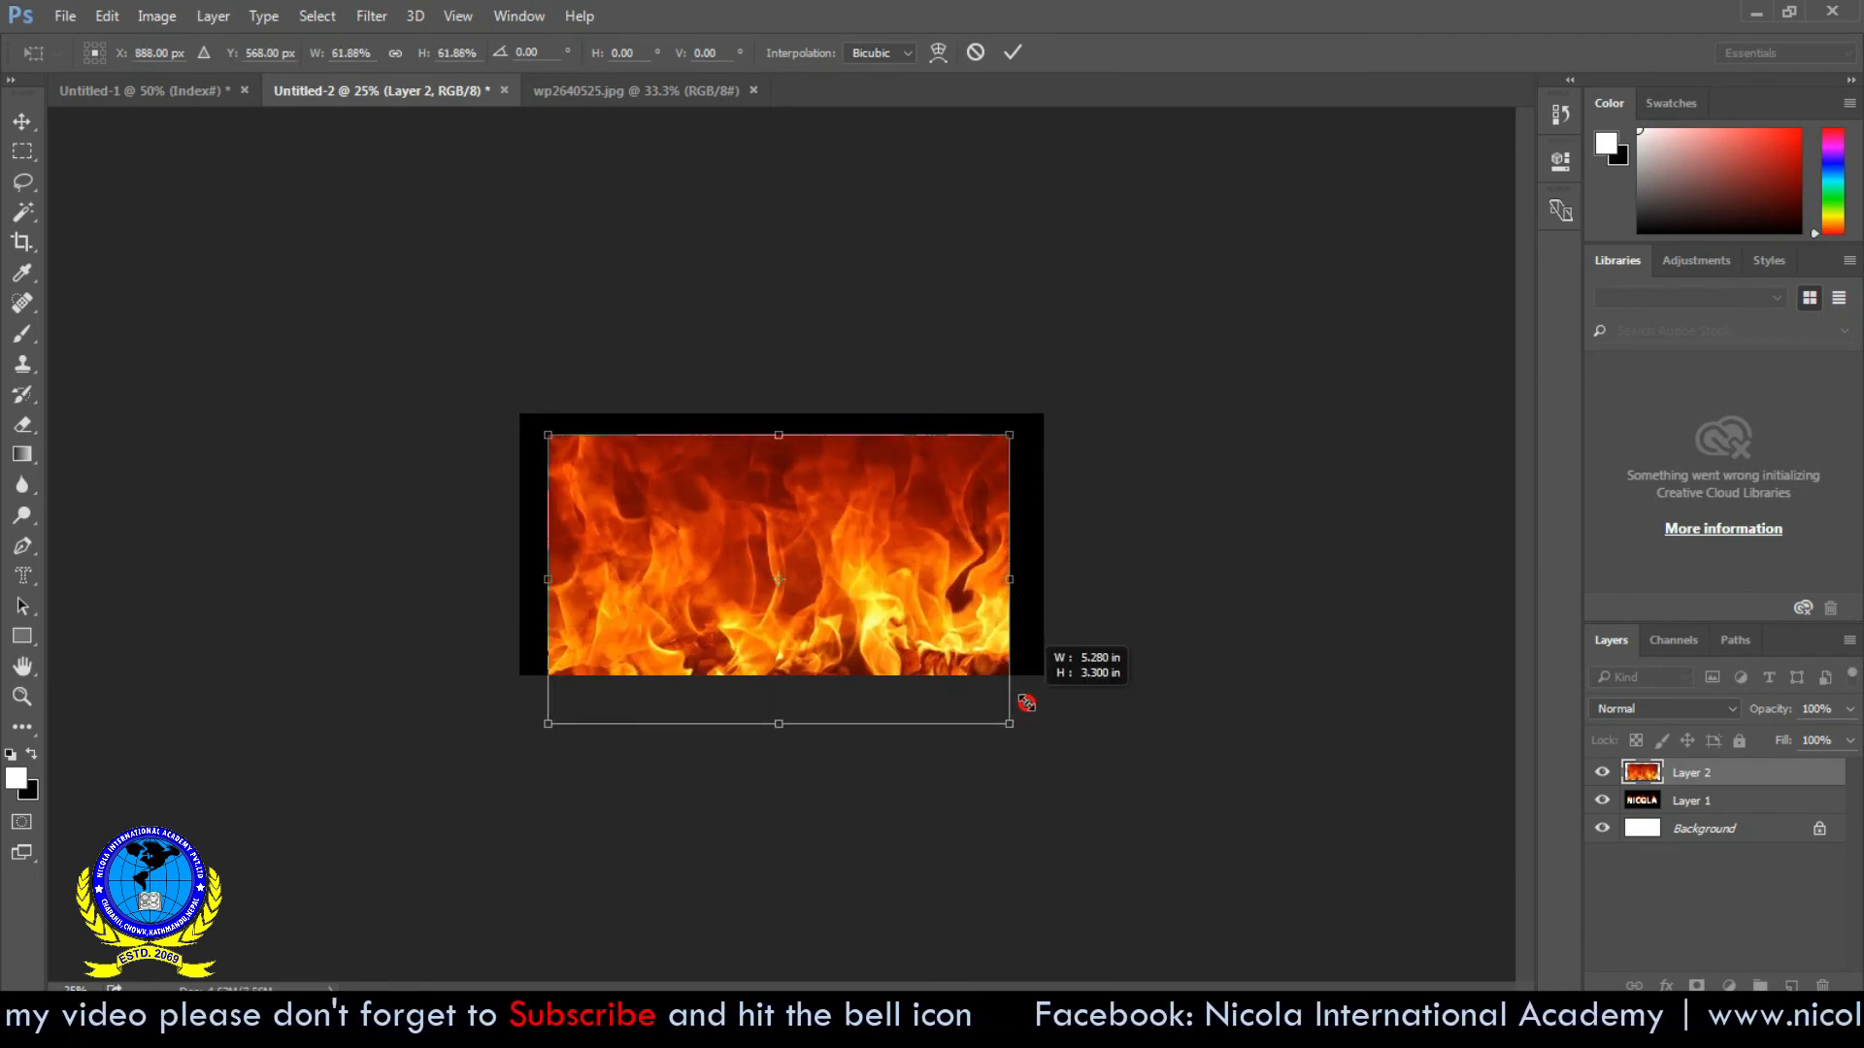
drag(932, 631, 857, 559)
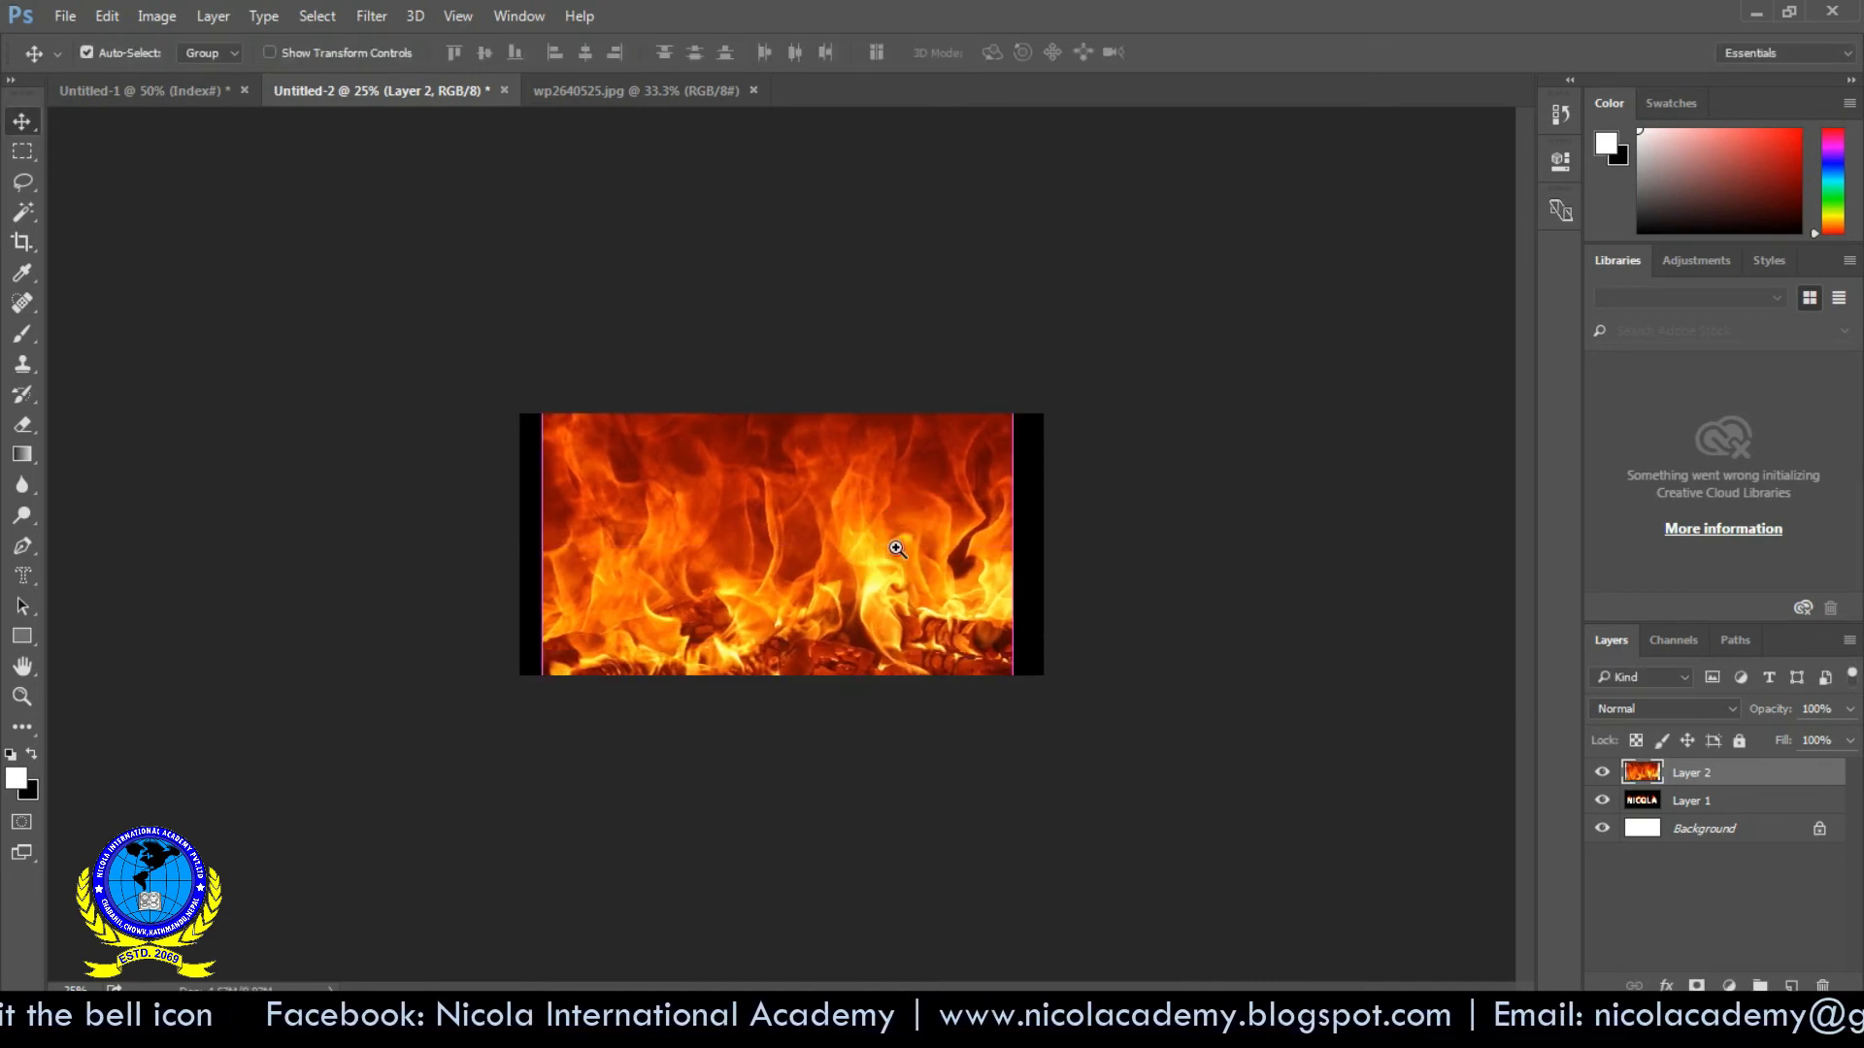
key(ctrl+plus)
key(ctrl+plus)
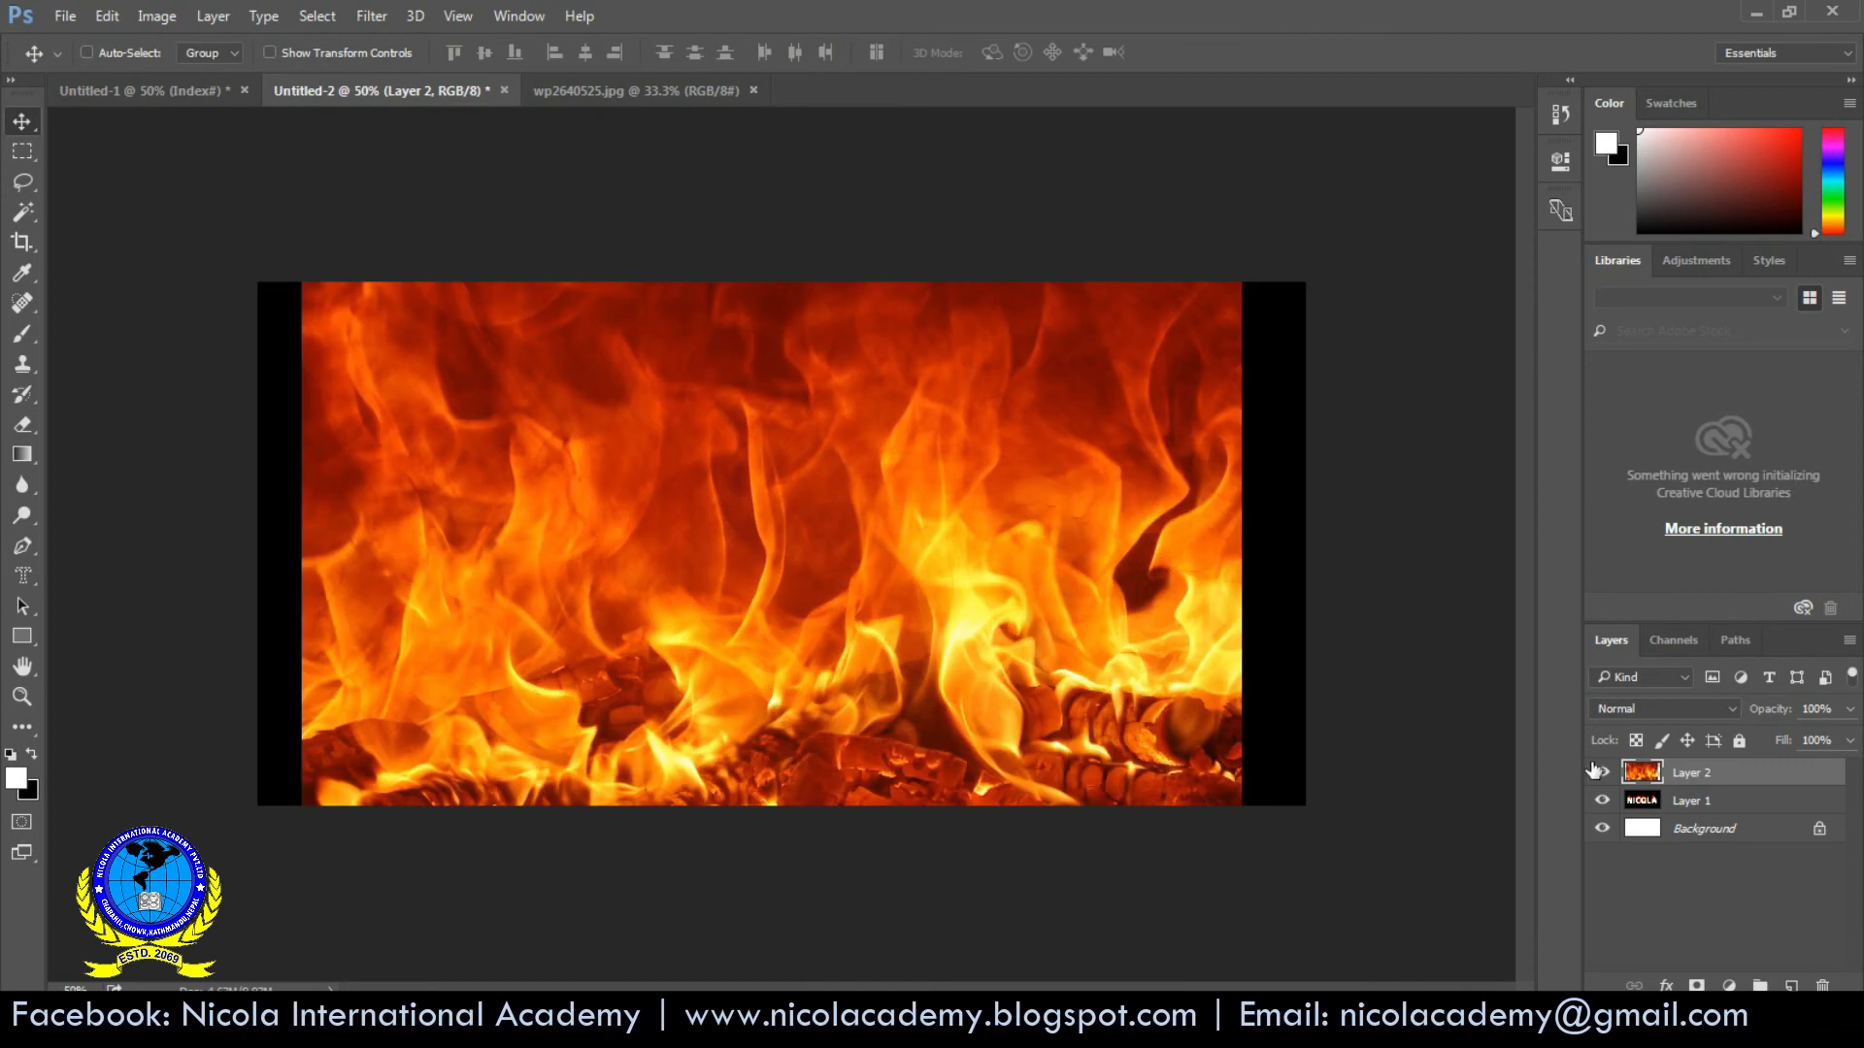
- Hide the fire layer and select all white letter areas on Layer 1 using the Magic Wand with Contiguous off
click(1597, 771)
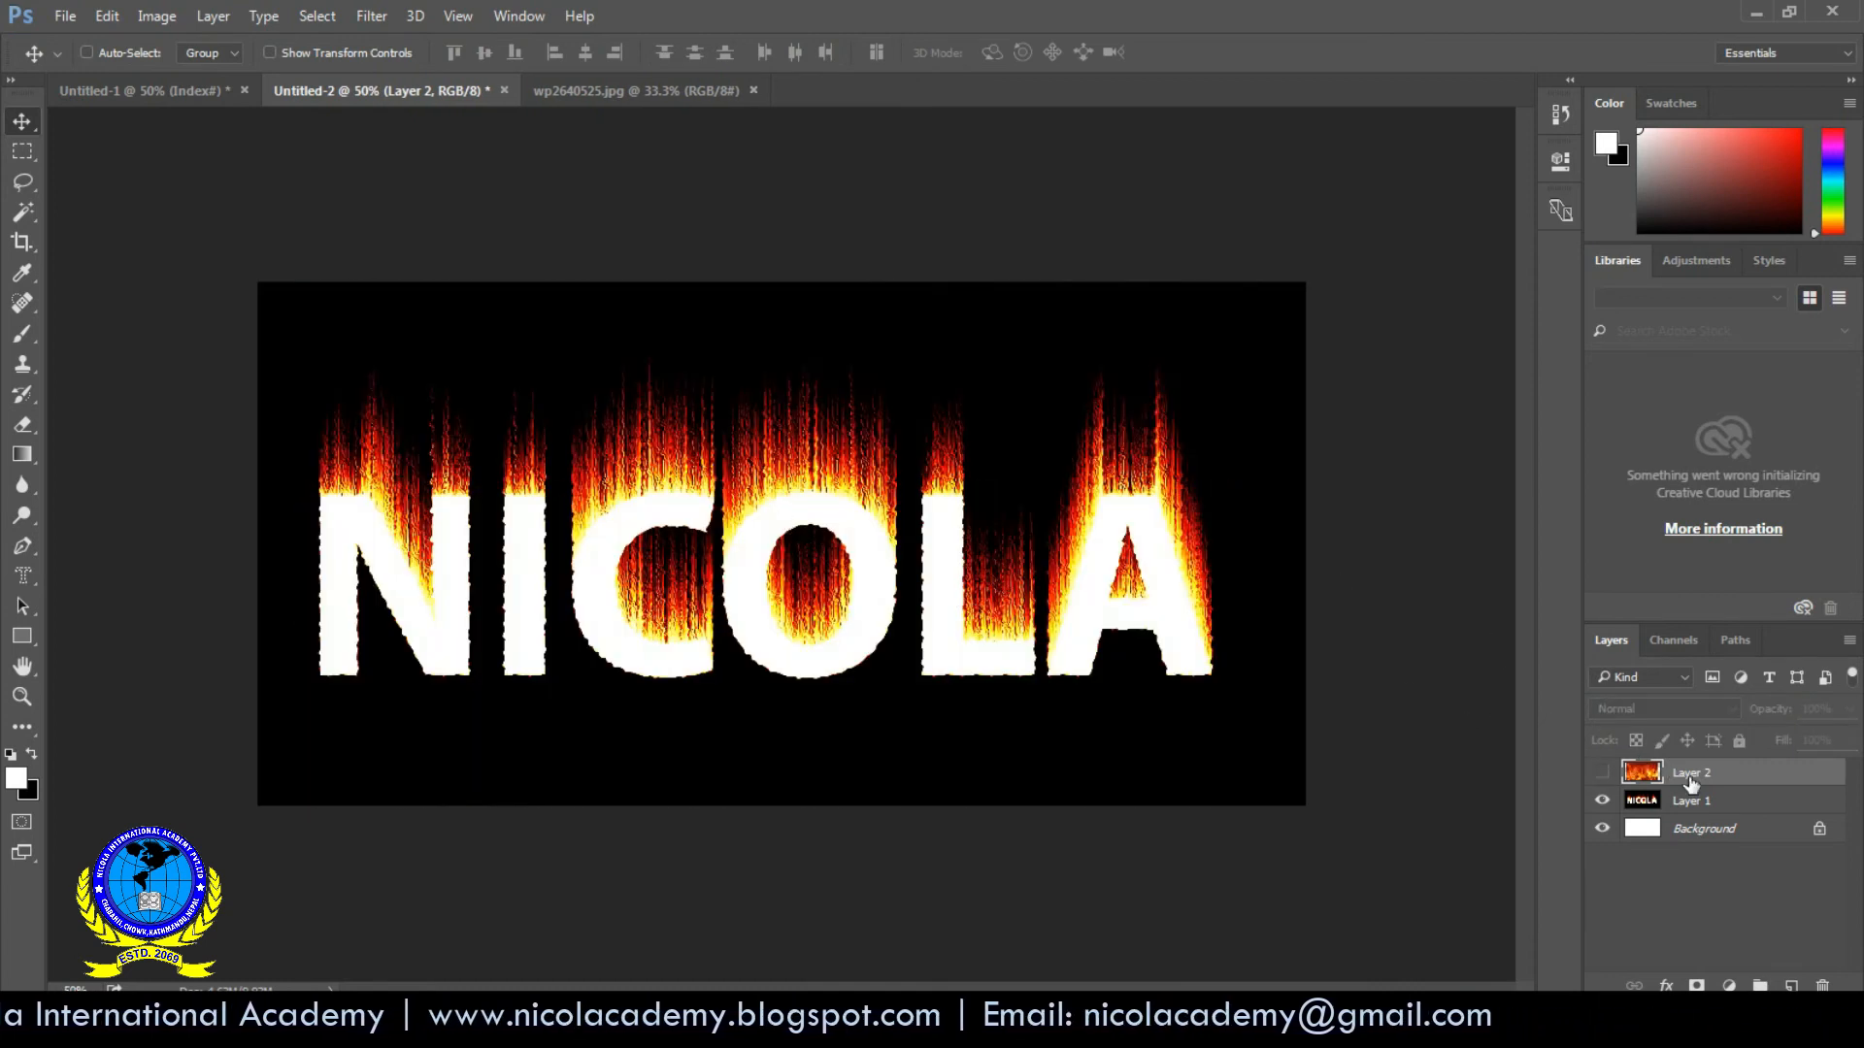
click(1682, 801)
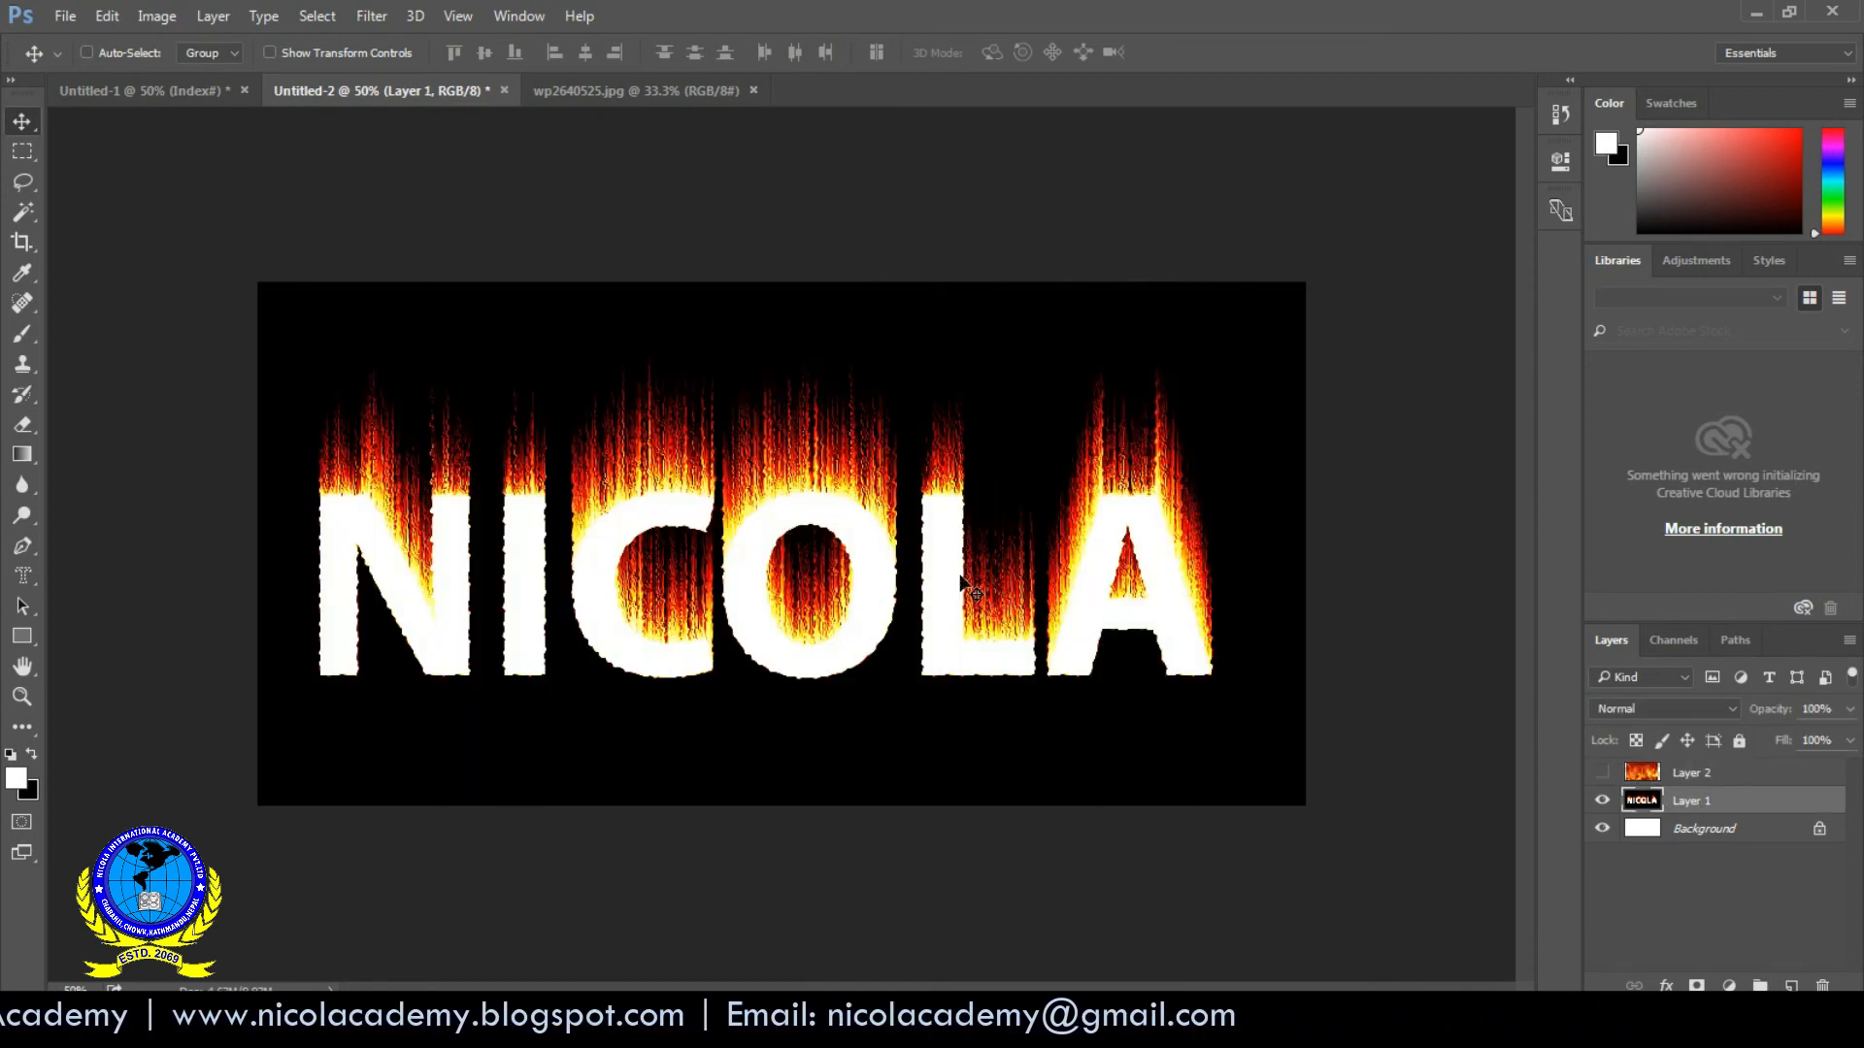
click(26, 216)
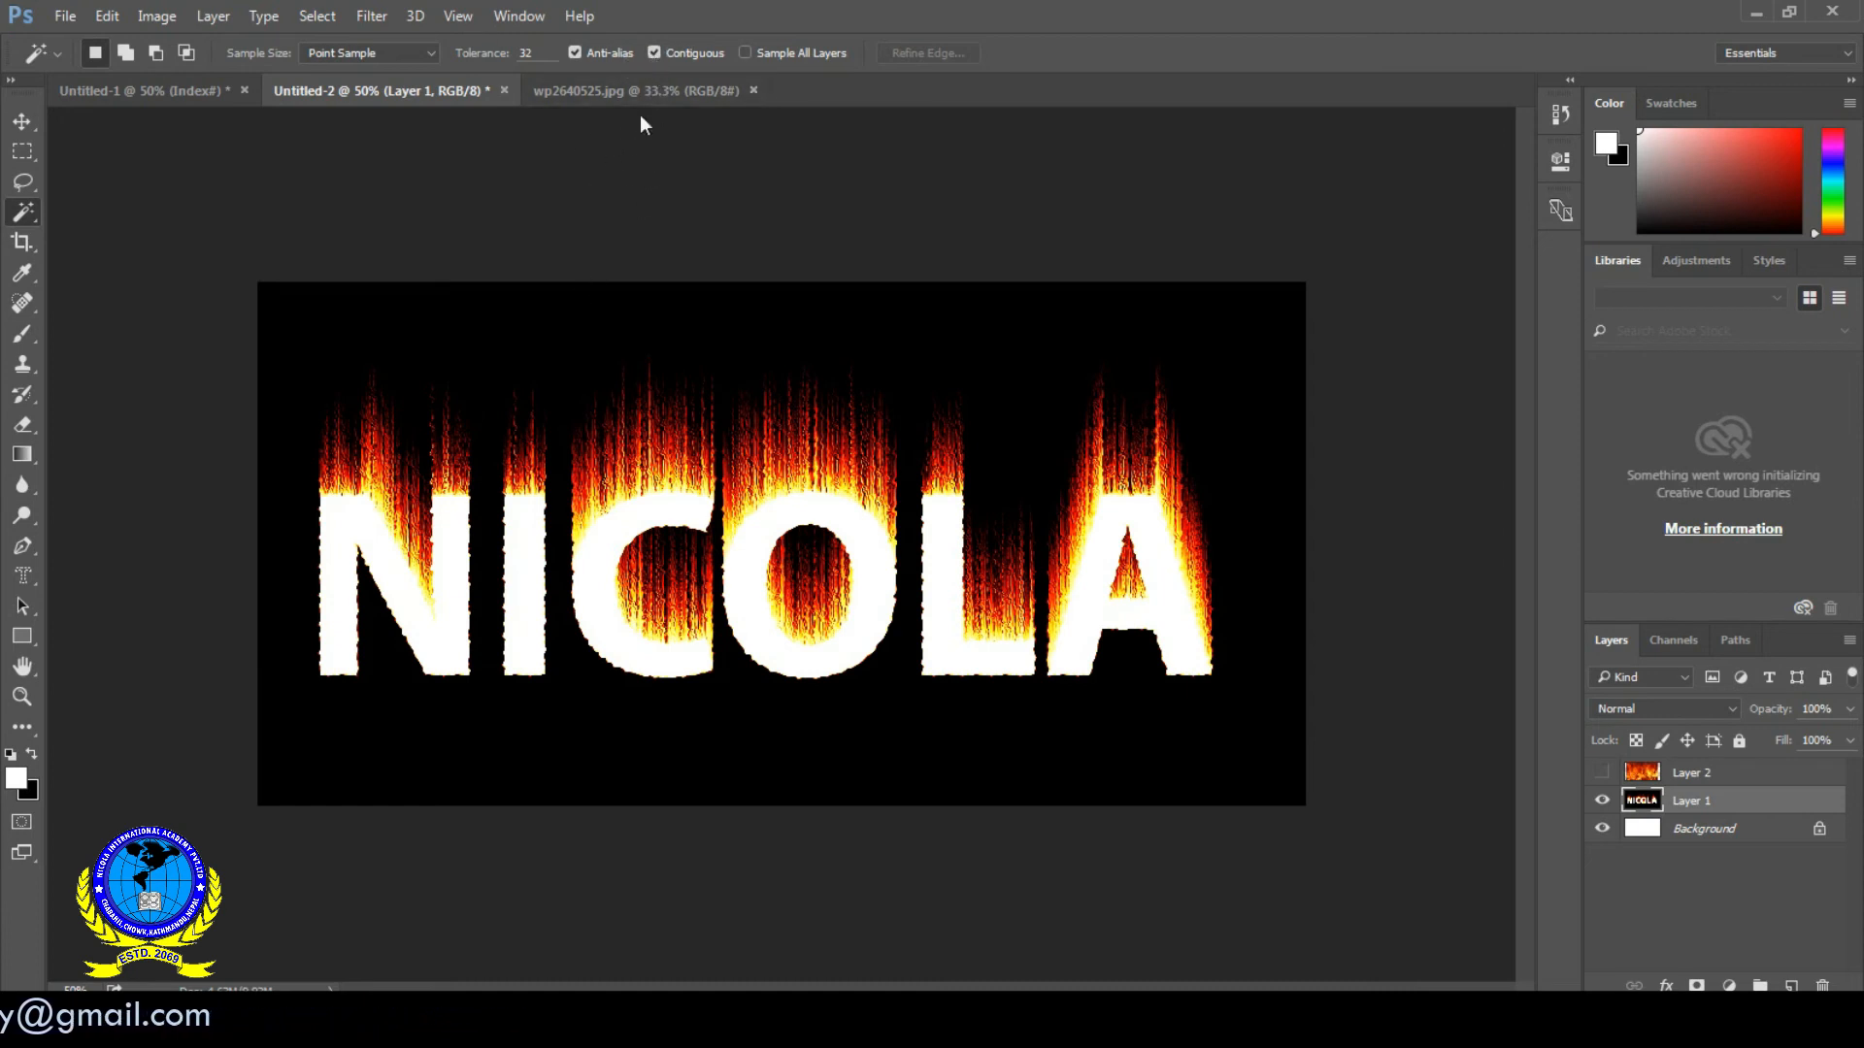
click(653, 54)
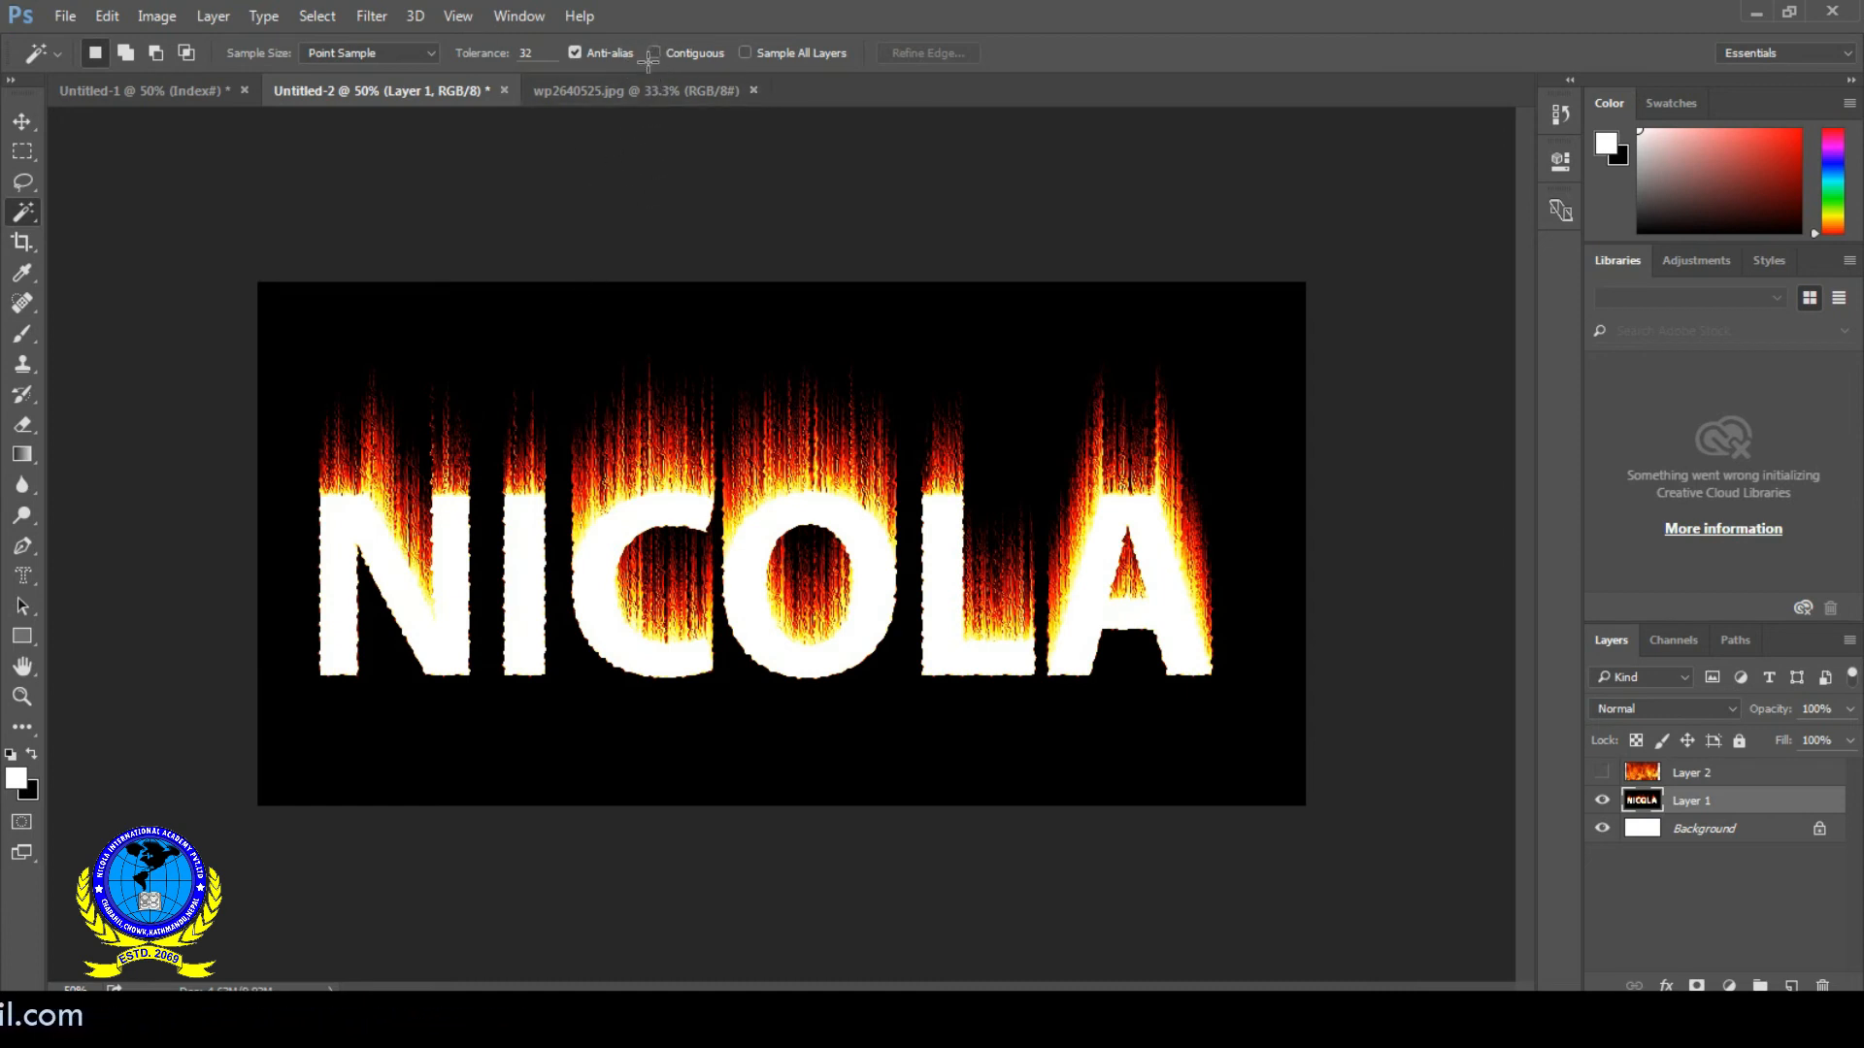
click(432, 625)
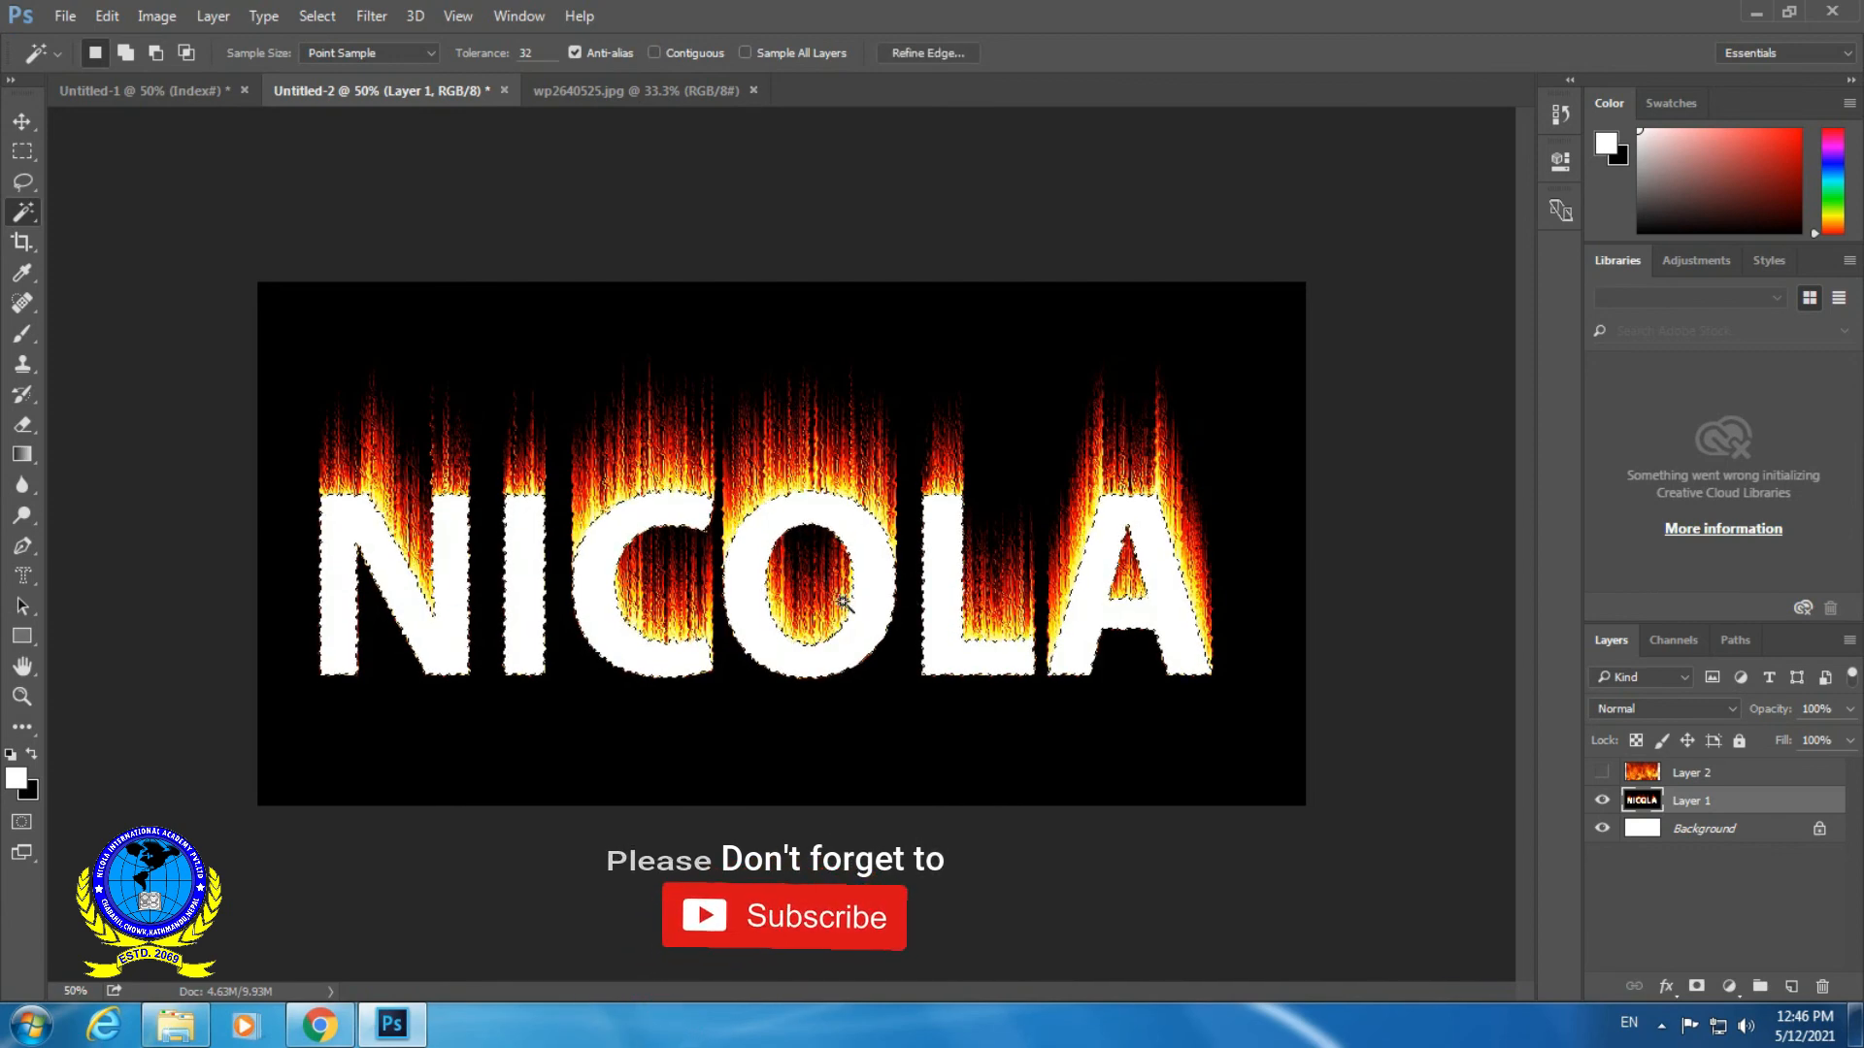
- Show the fire layer again and add a layer mask to it from the letter selection
click(1599, 772)
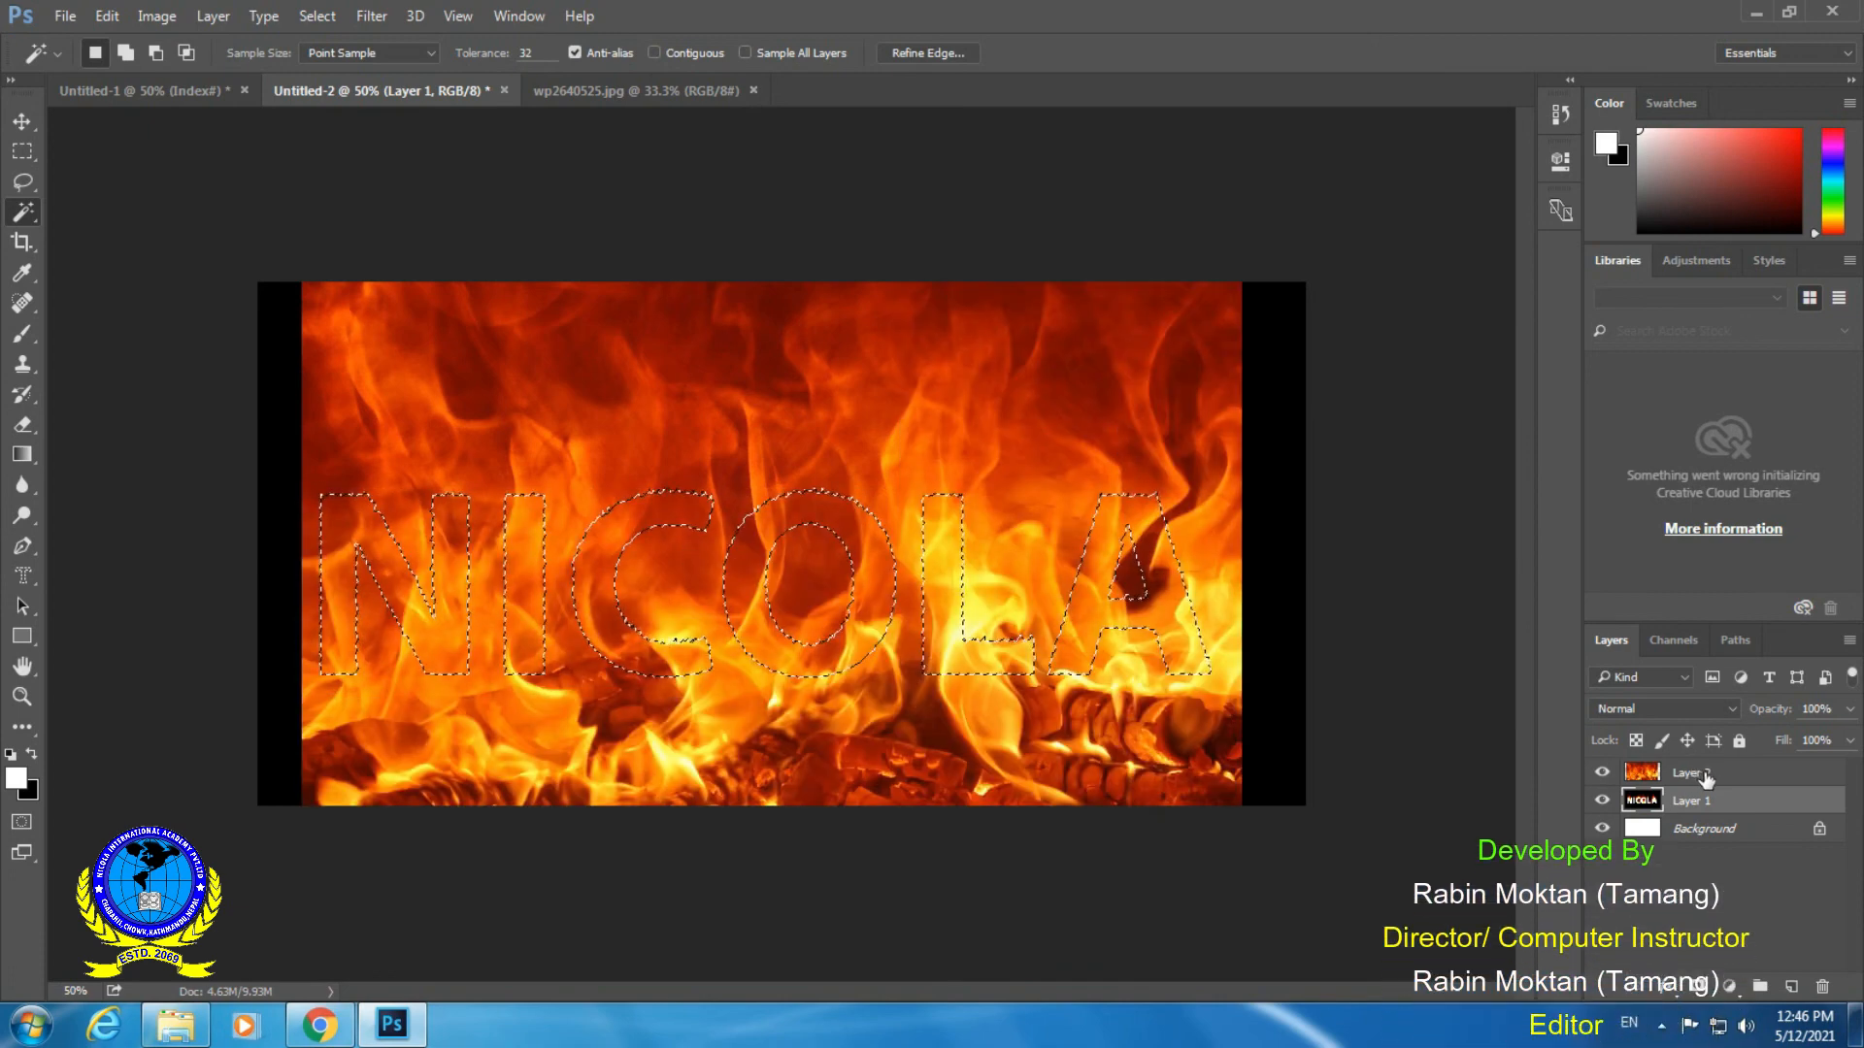
click(1706, 776)
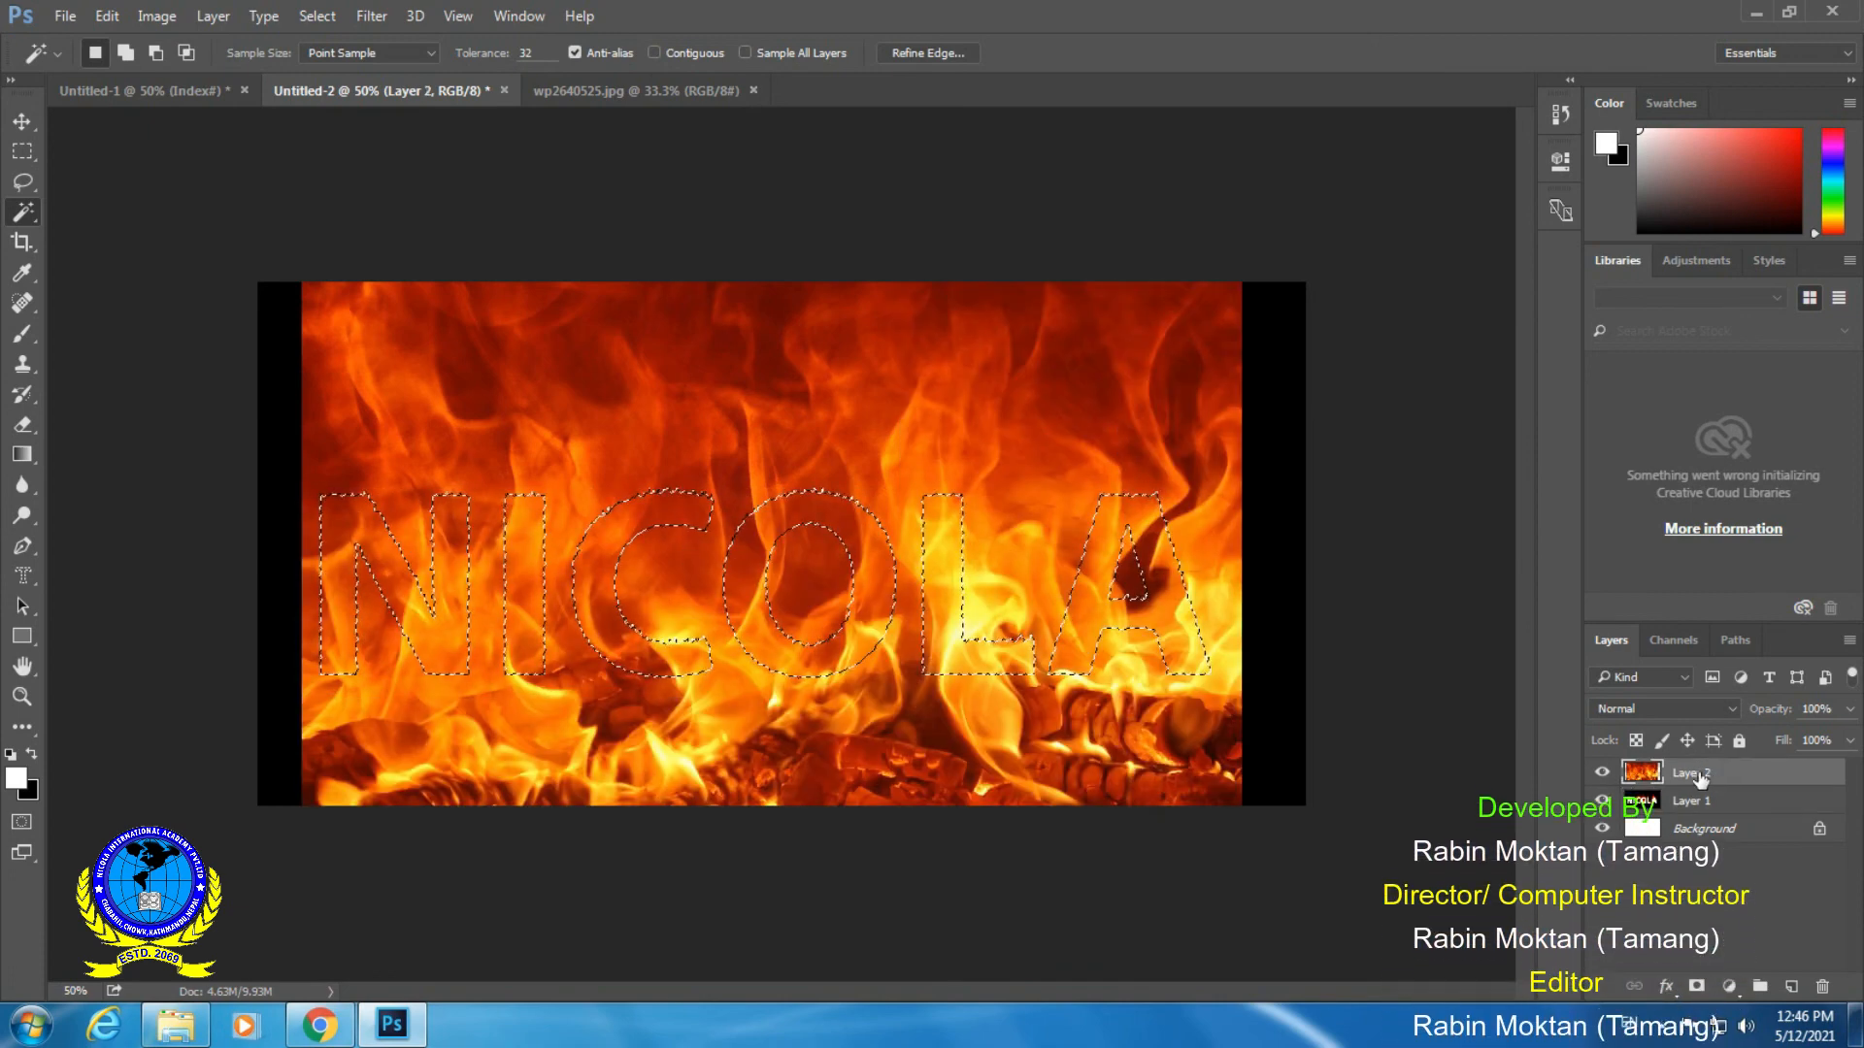
click(1696, 987)
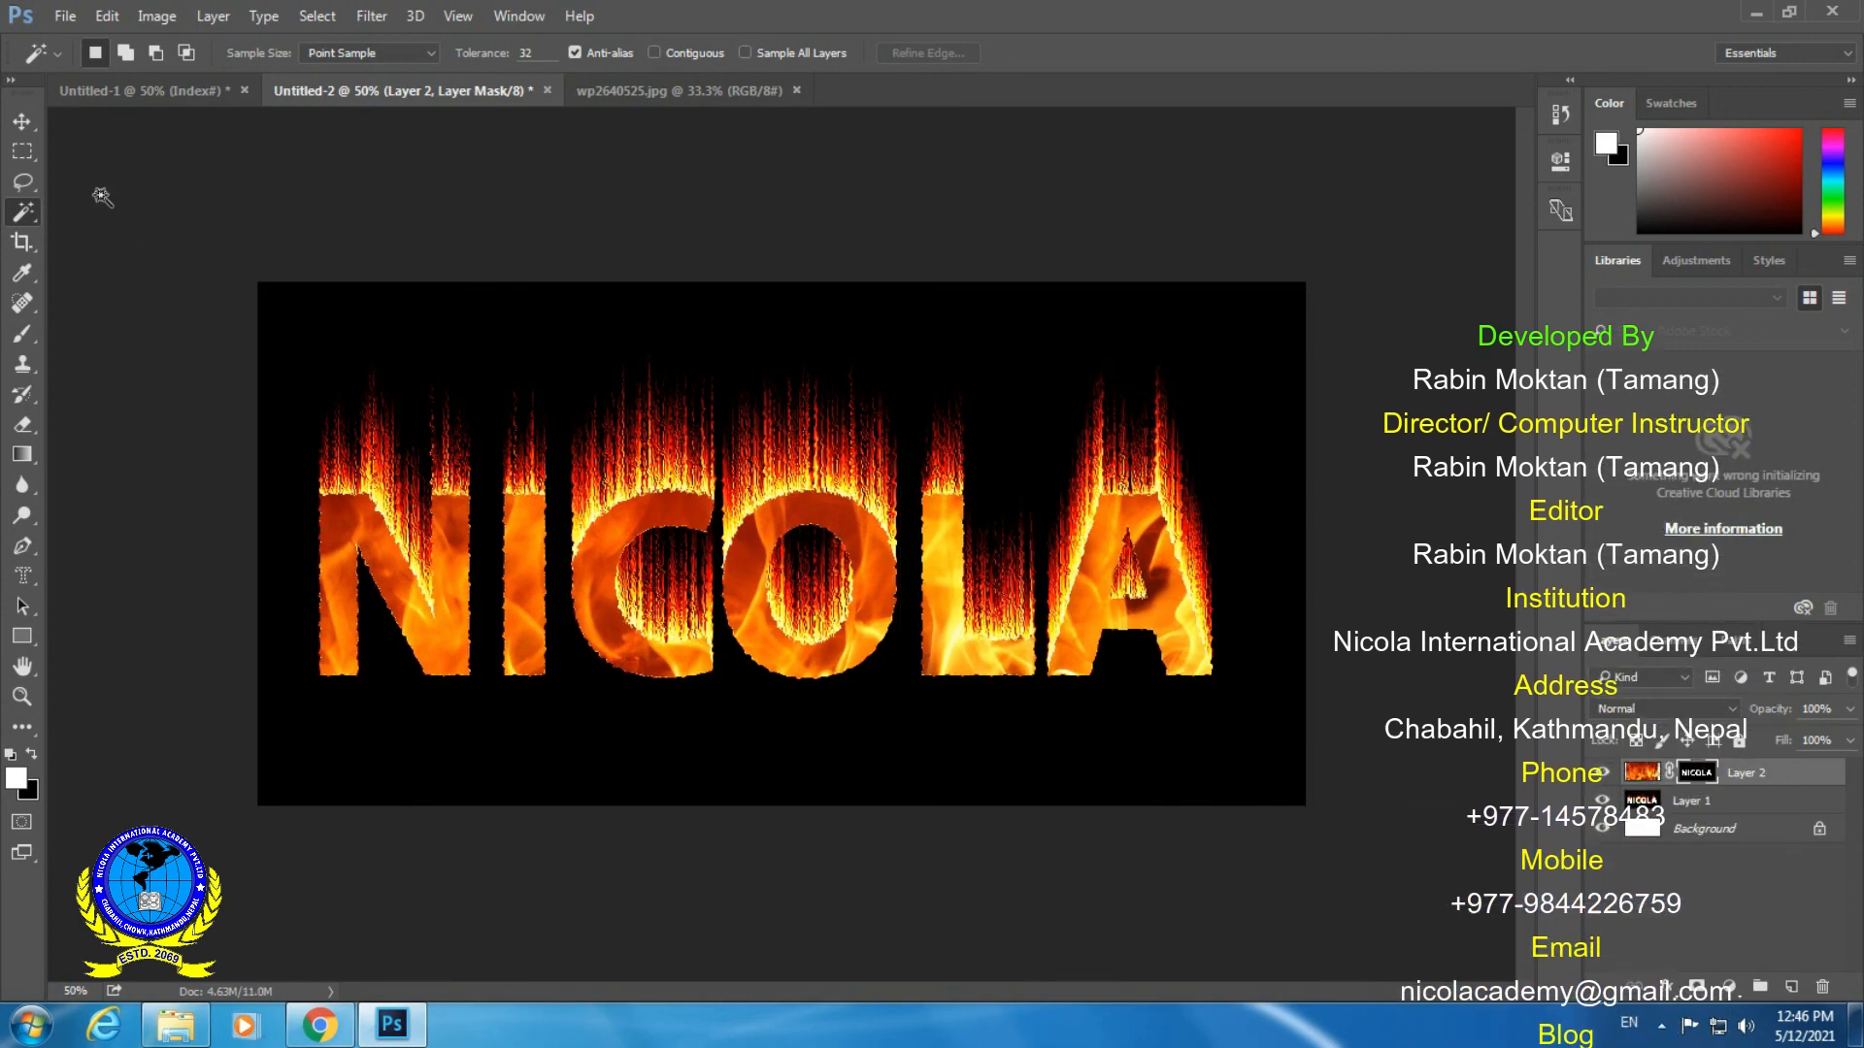
- Merge the masked fire layer with Layer 1
key(v)
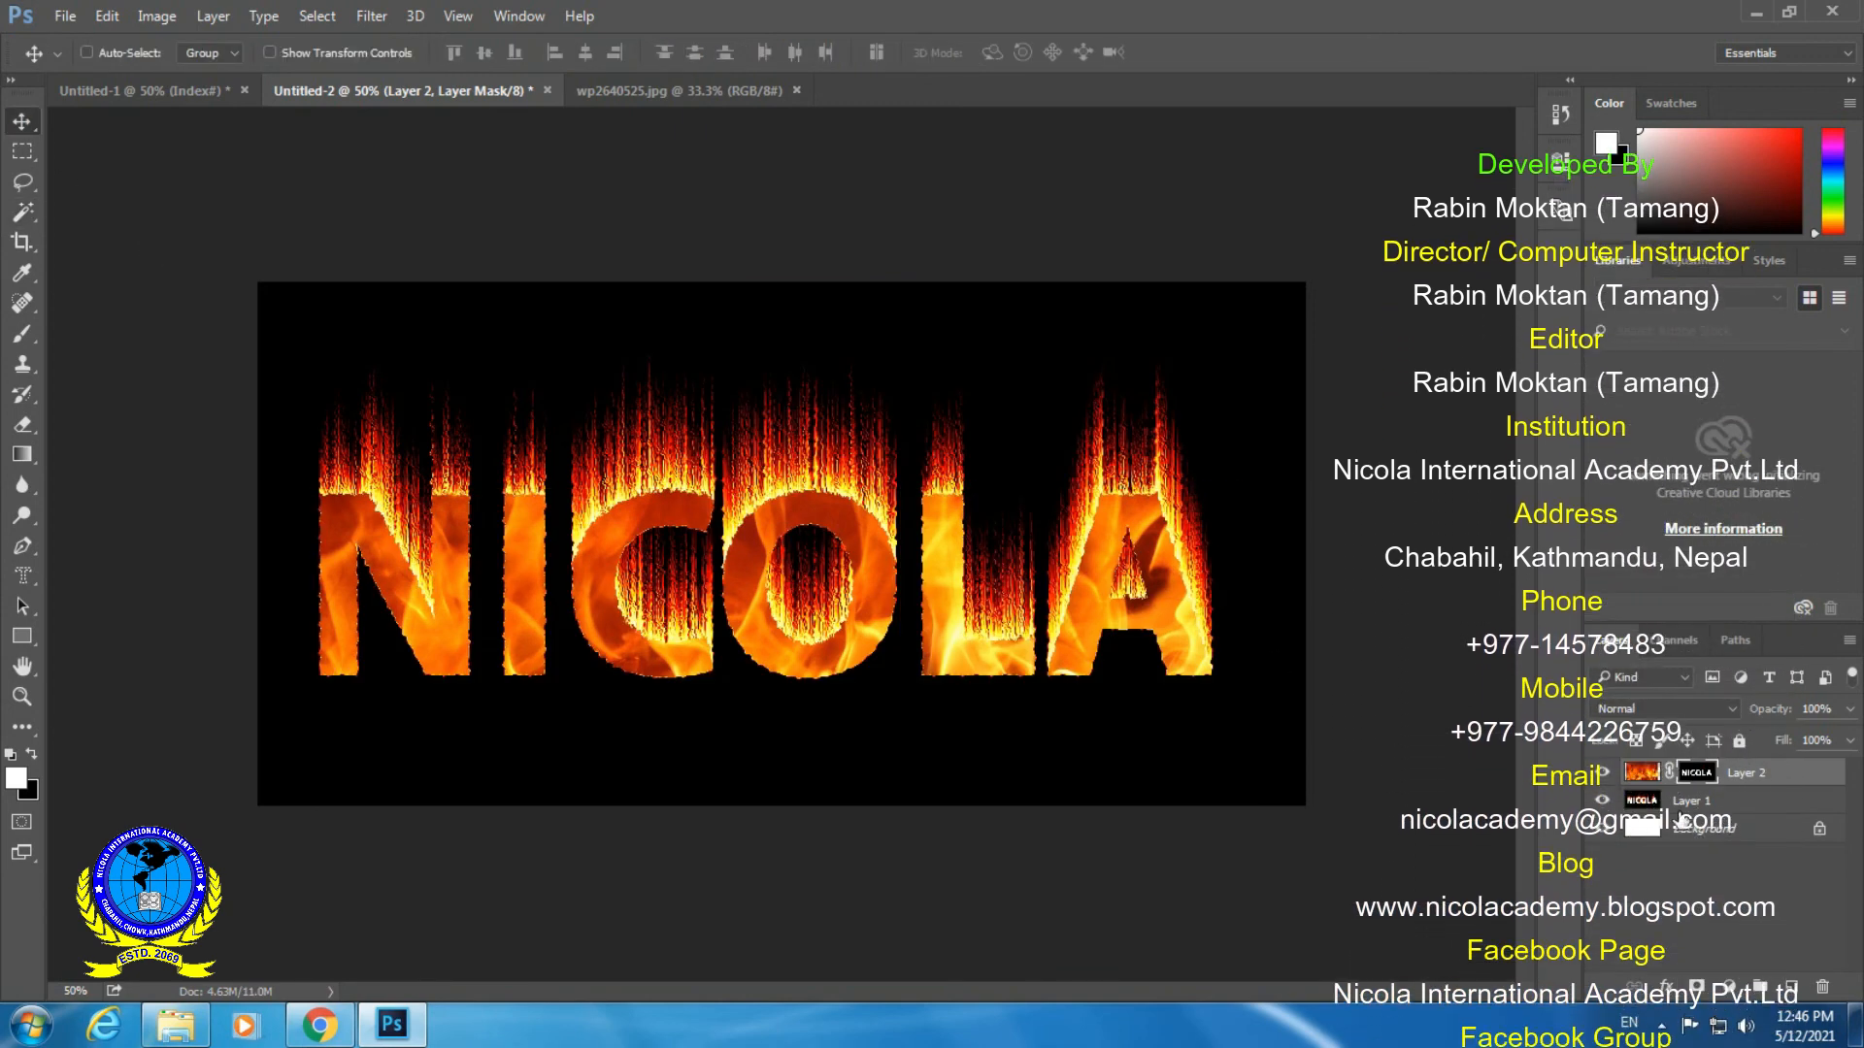
shift+click(1734, 805)
click(215, 17)
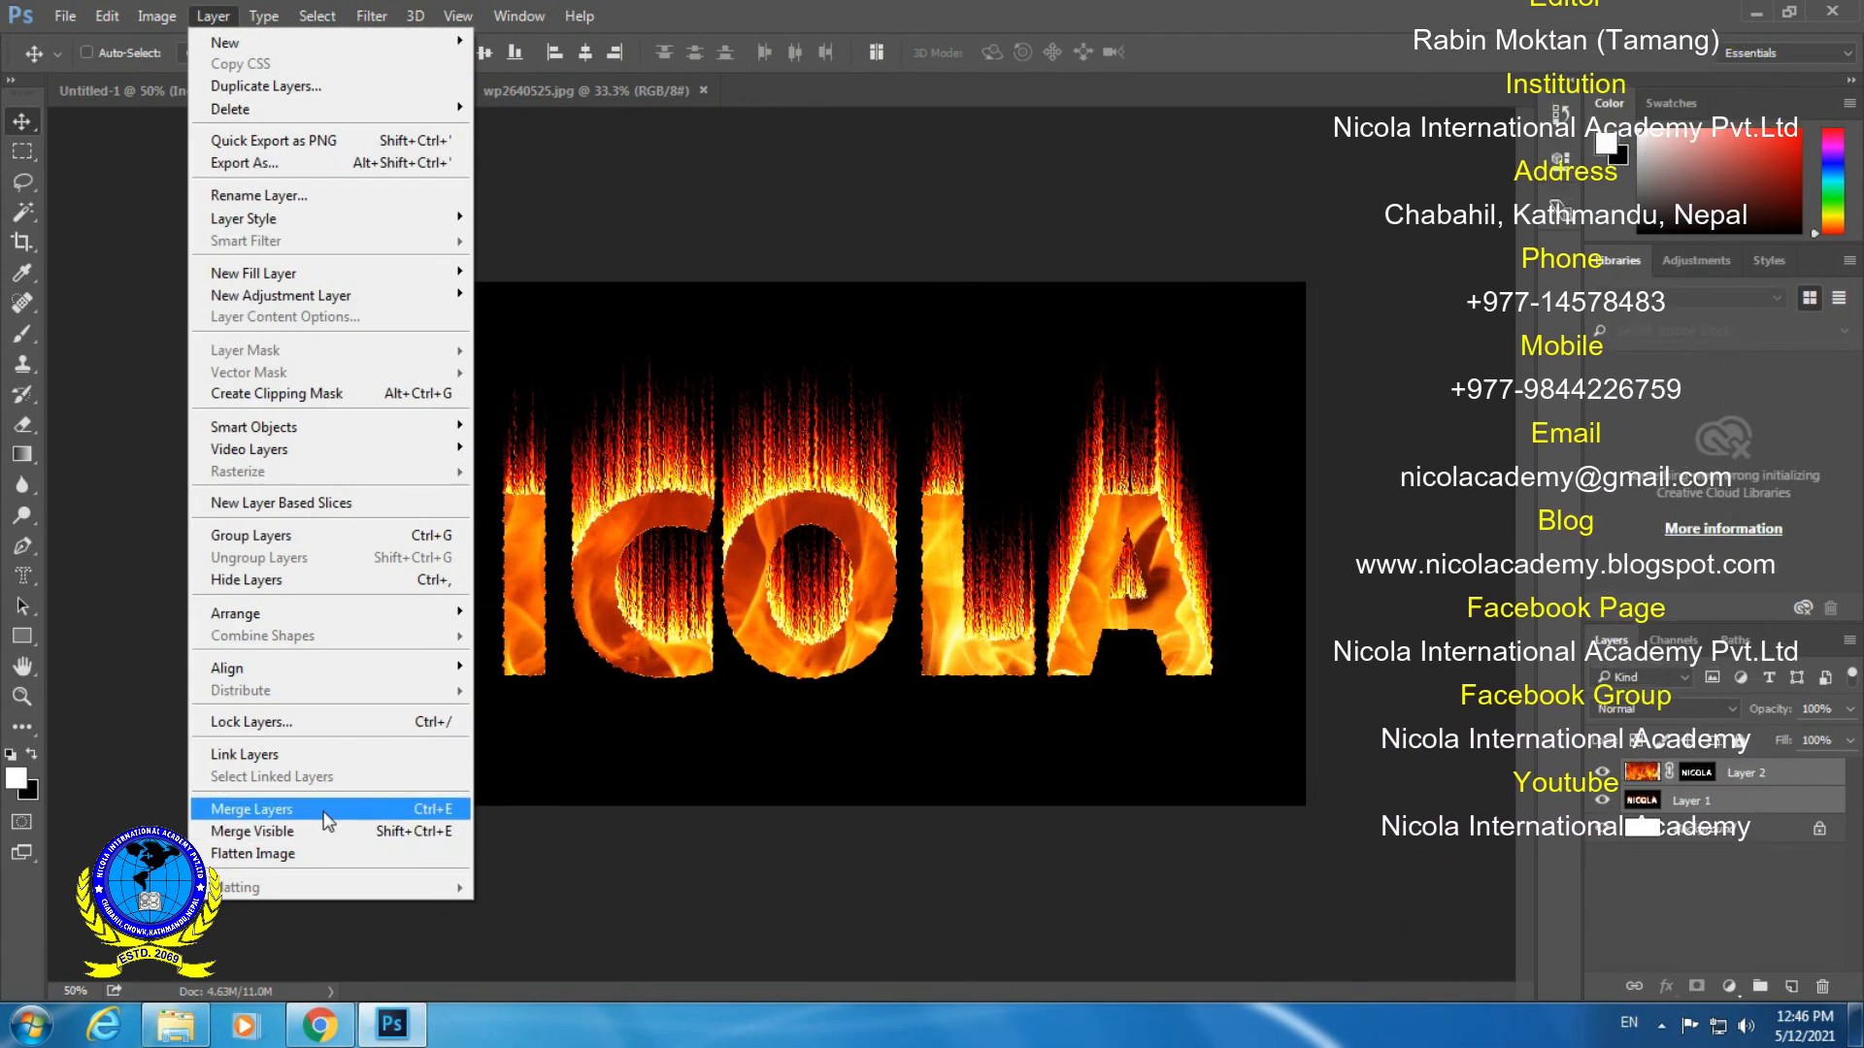
click(324, 815)
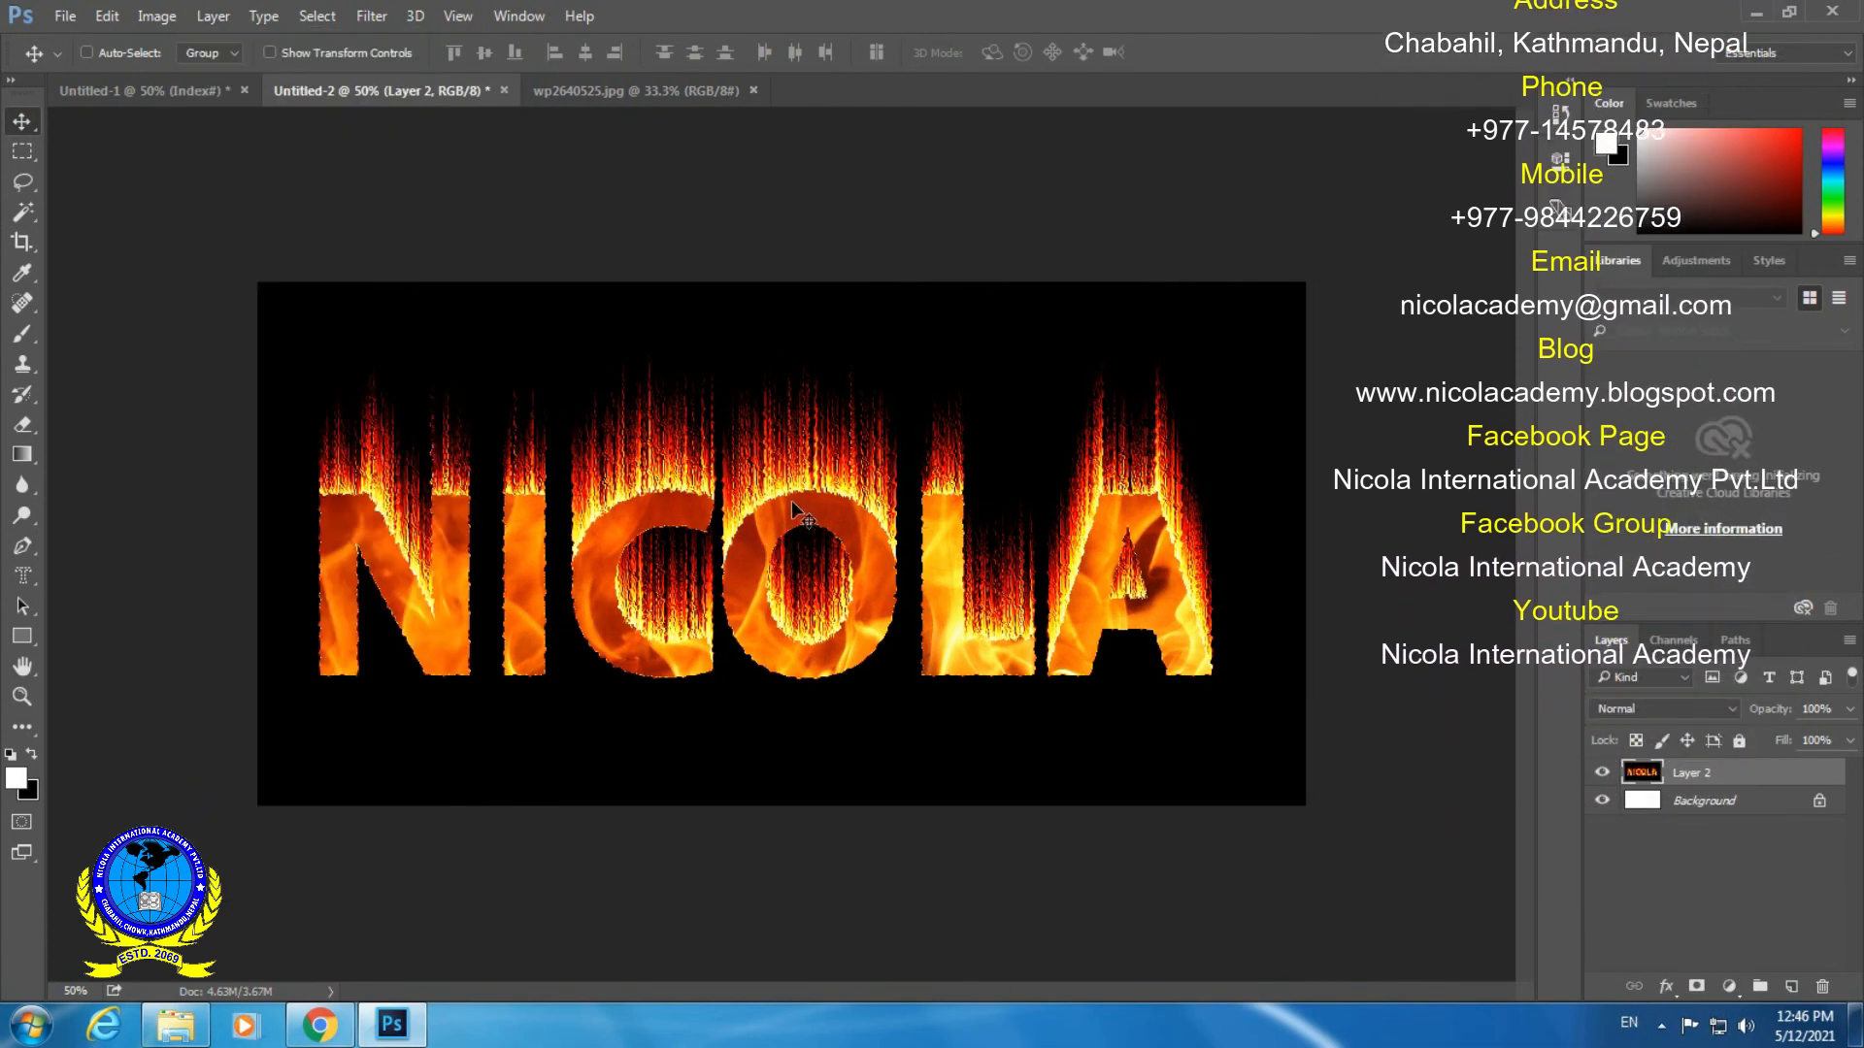
key(ctrl+plus)
drag(536, 334, 1074, 725)
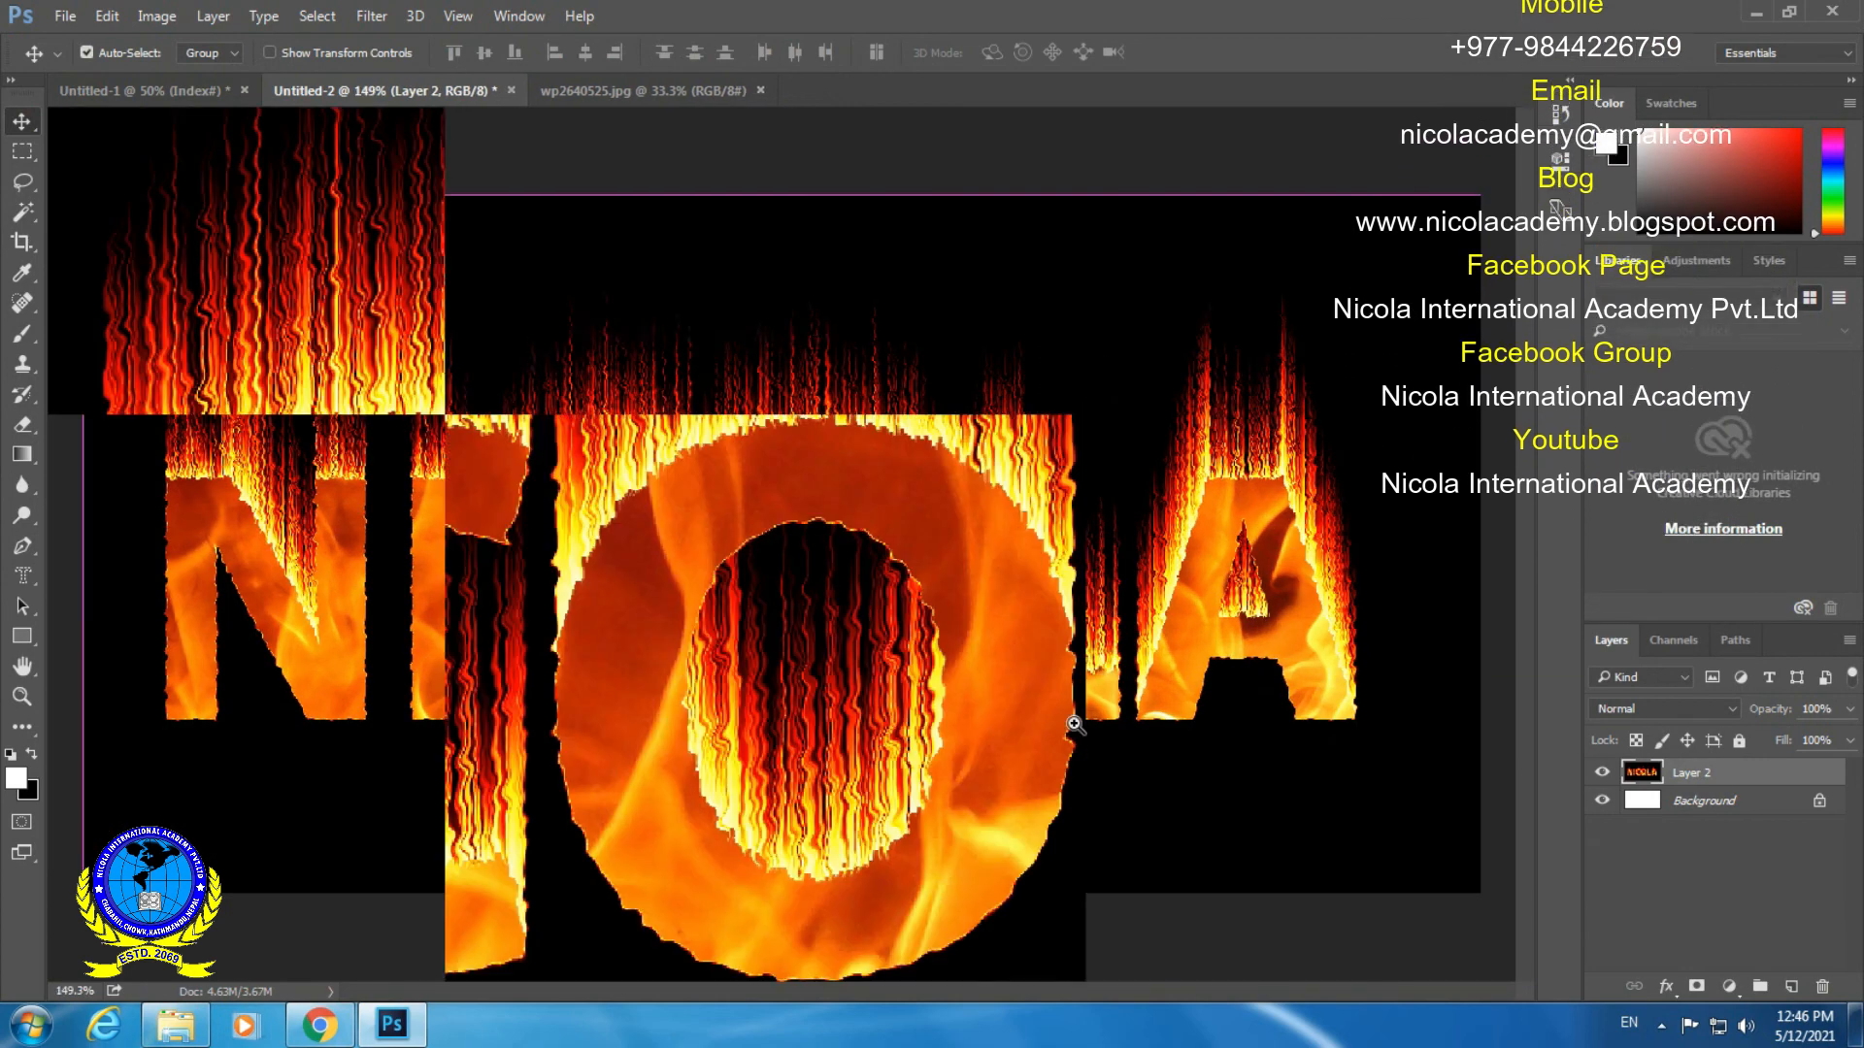